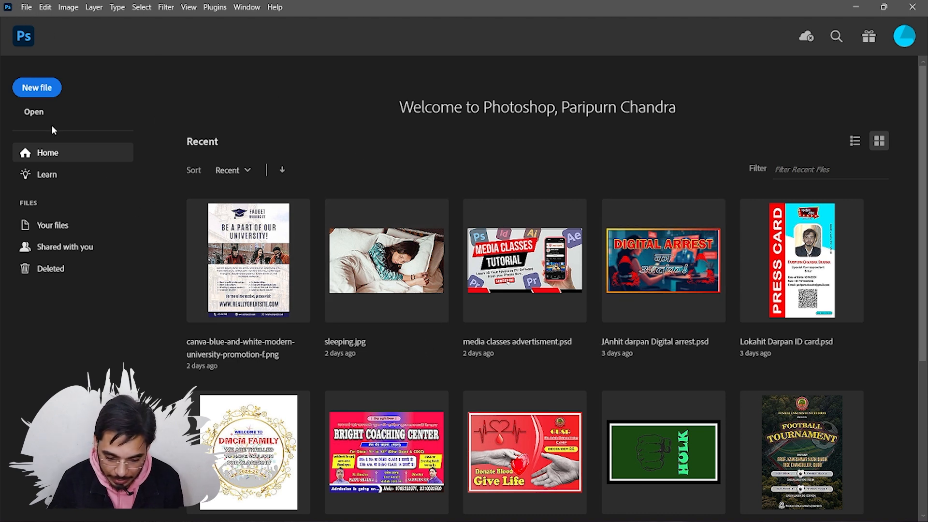
- Start a new document and list all the blank presets for print
click(27, 8)
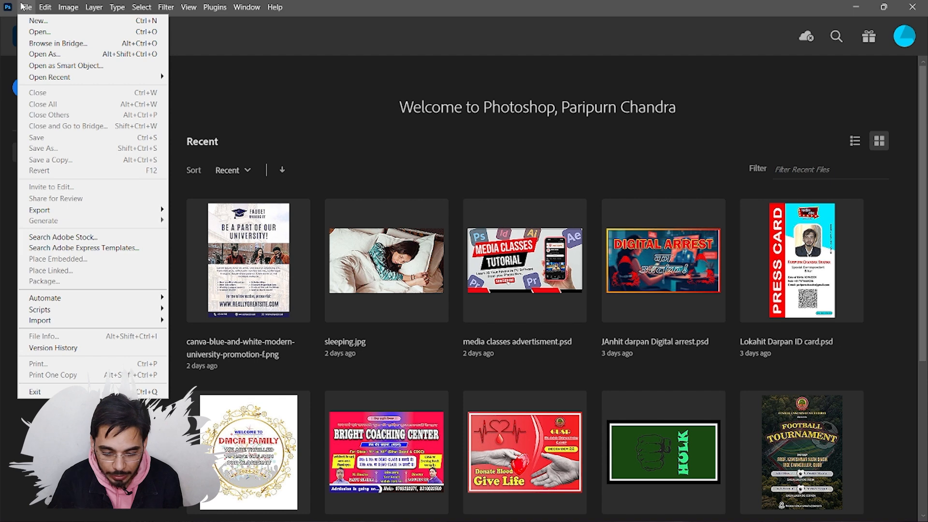
click(67, 22)
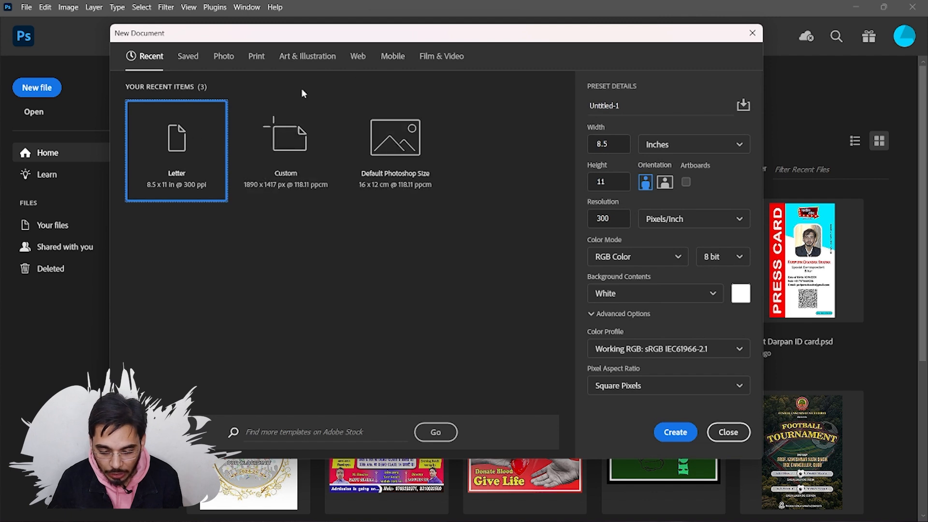
click(256, 56)
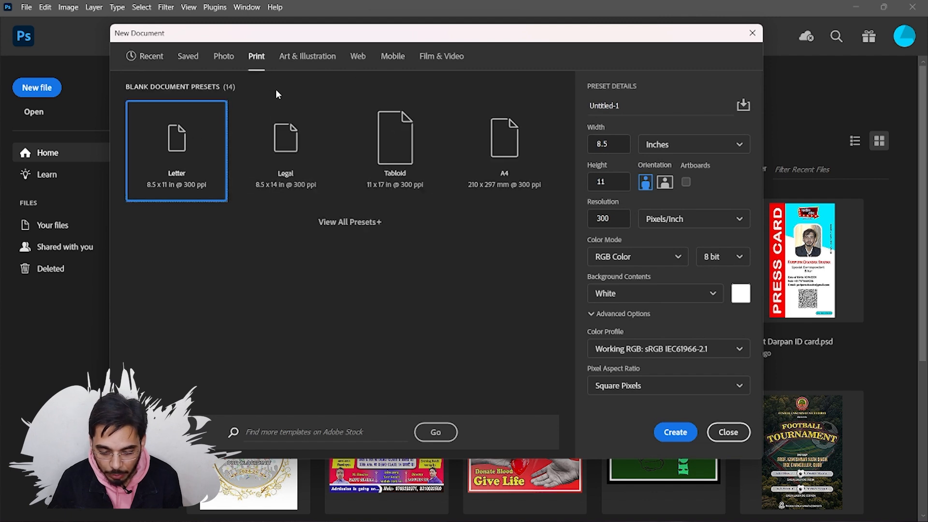
click(366, 222)
scroll(375, 251, down, 3)
scroll(376, 251, up, 3)
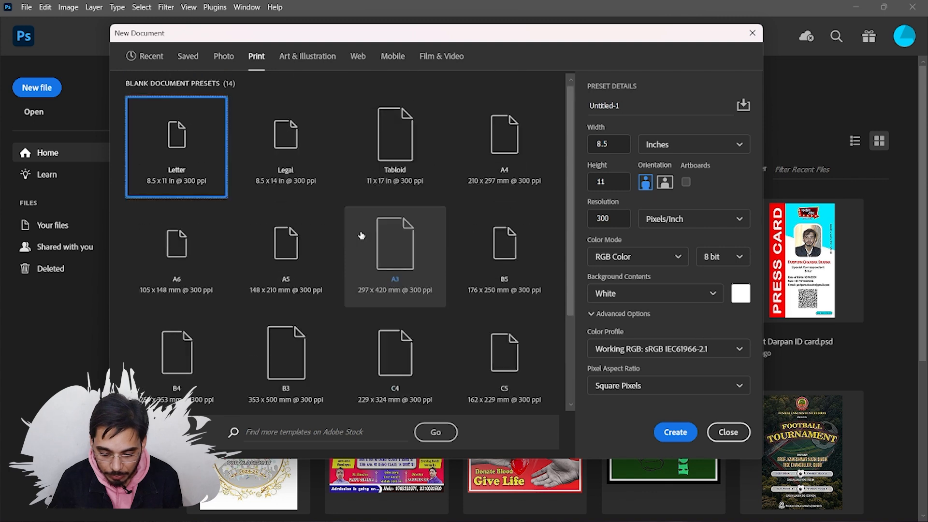
- Try the Legal, Tabloid, A4, B5, A3 and A5 print presets one after another, ending on A6
click(307, 155)
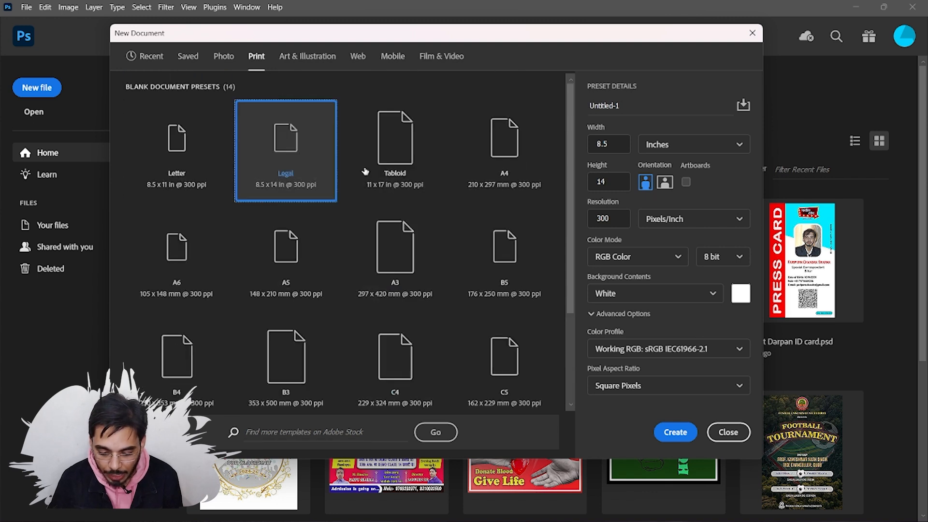
click(389, 145)
click(494, 160)
click(492, 255)
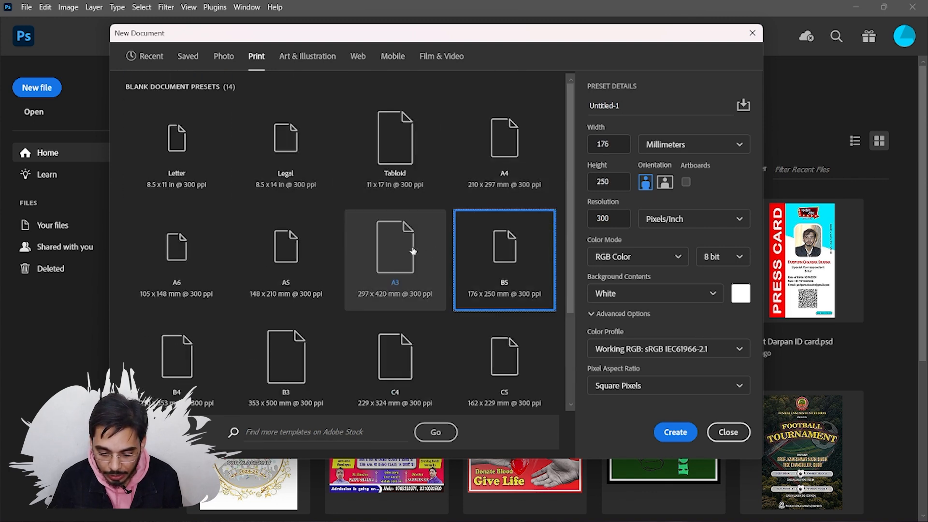
click(413, 251)
click(303, 253)
click(179, 261)
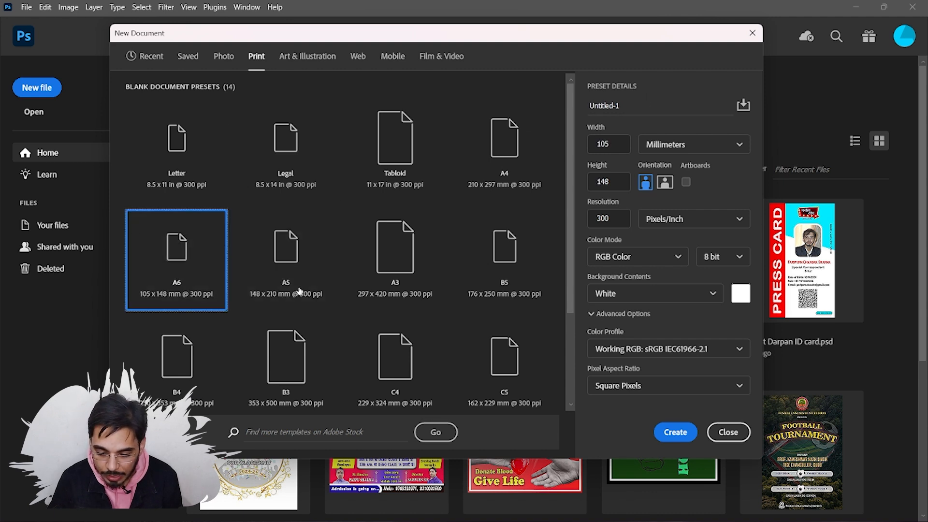
- Name the new document Class-2
drag(646, 109, 582, 112)
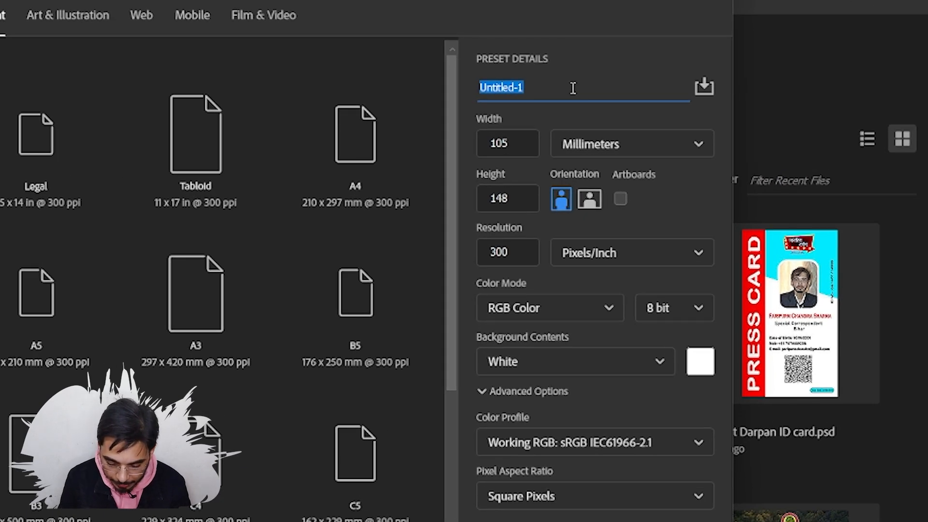
text(class)
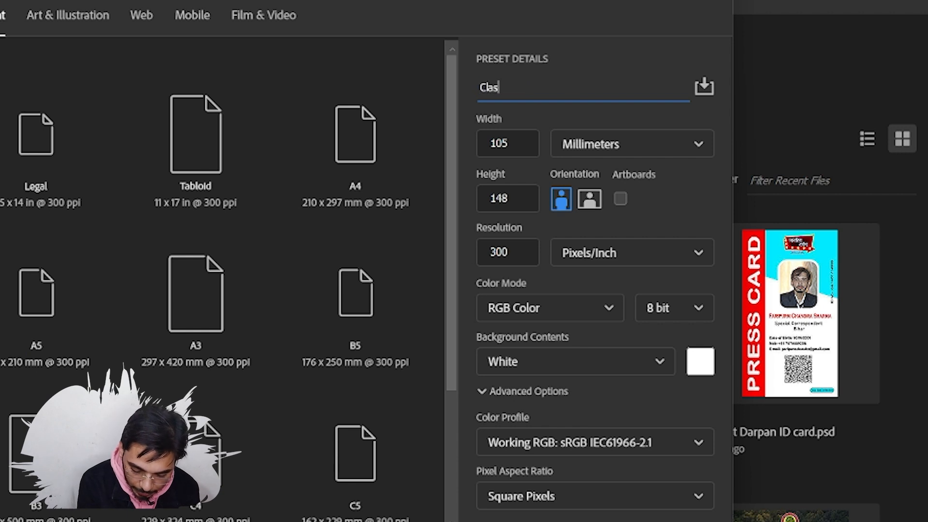
text(-2)
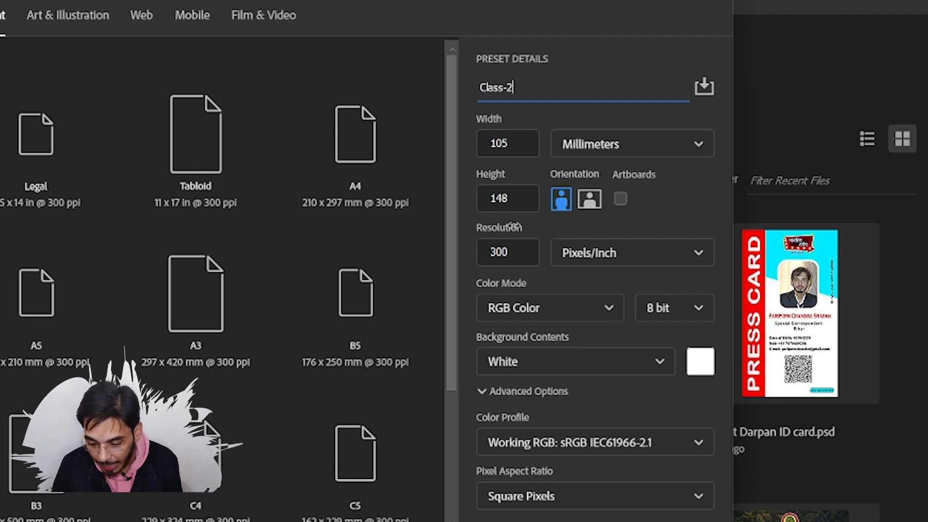
- Change the document units to pixels and set the width and height to 1080 each
click(638, 150)
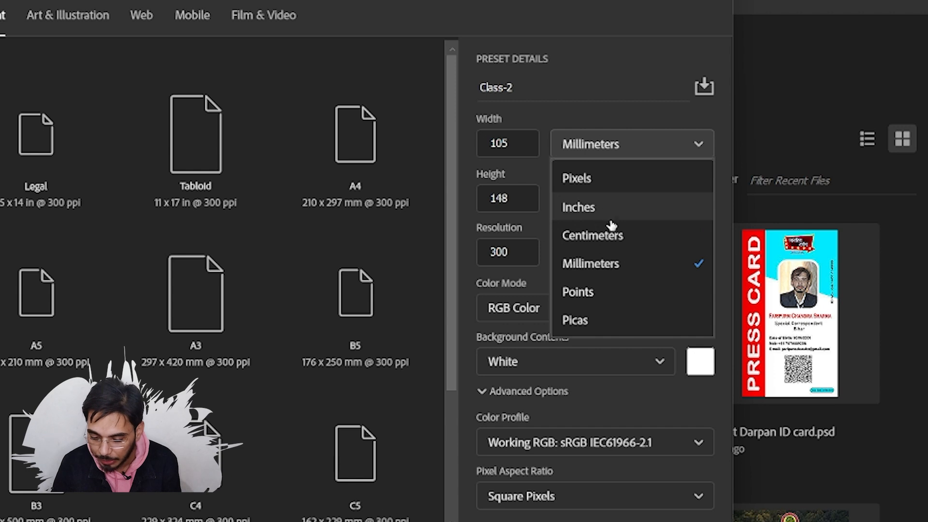
click(608, 182)
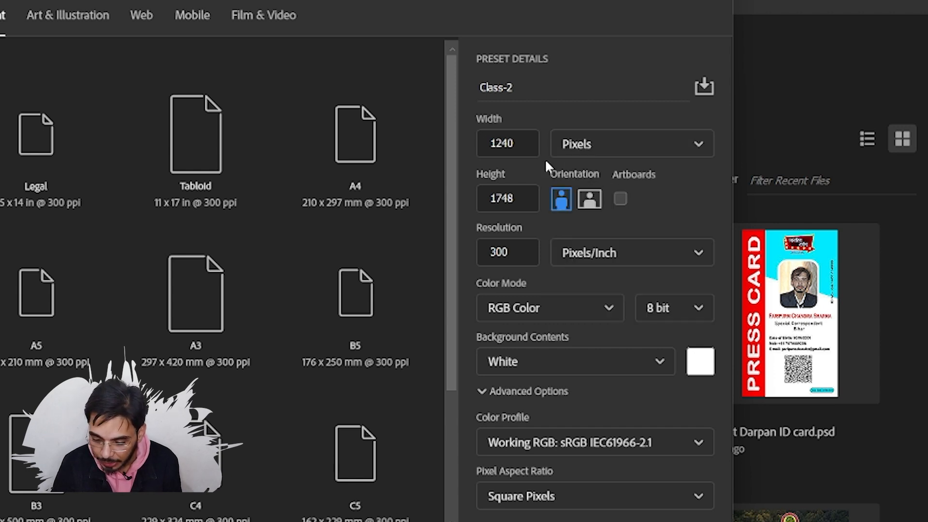
double_click(491, 145)
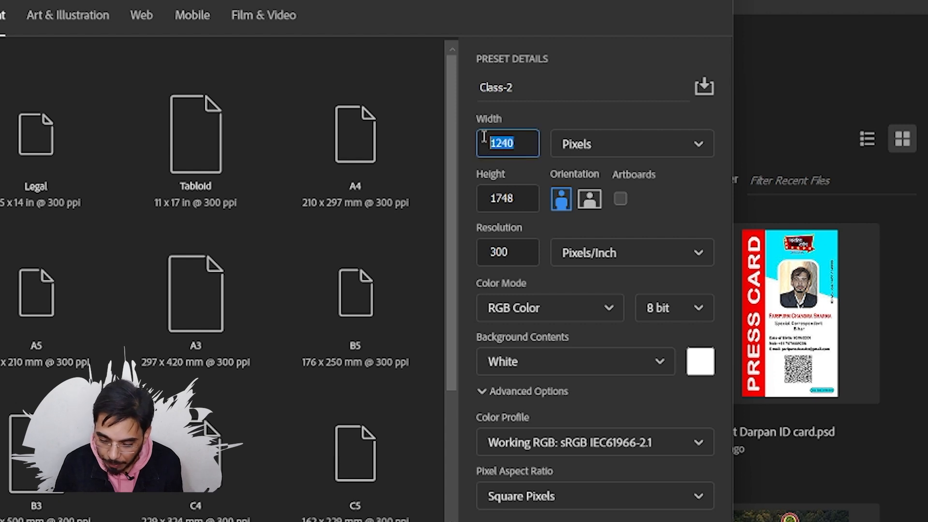
text(1080)
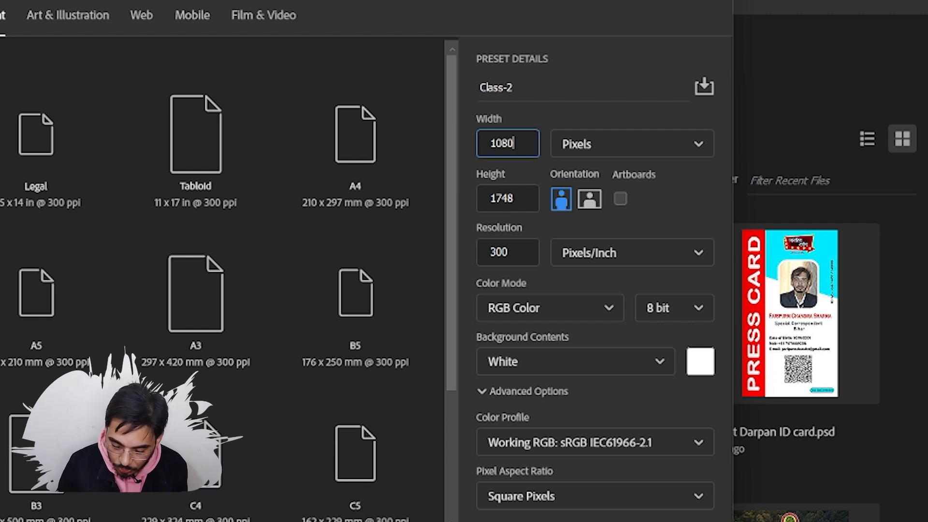
key(Tab)
text(1080)
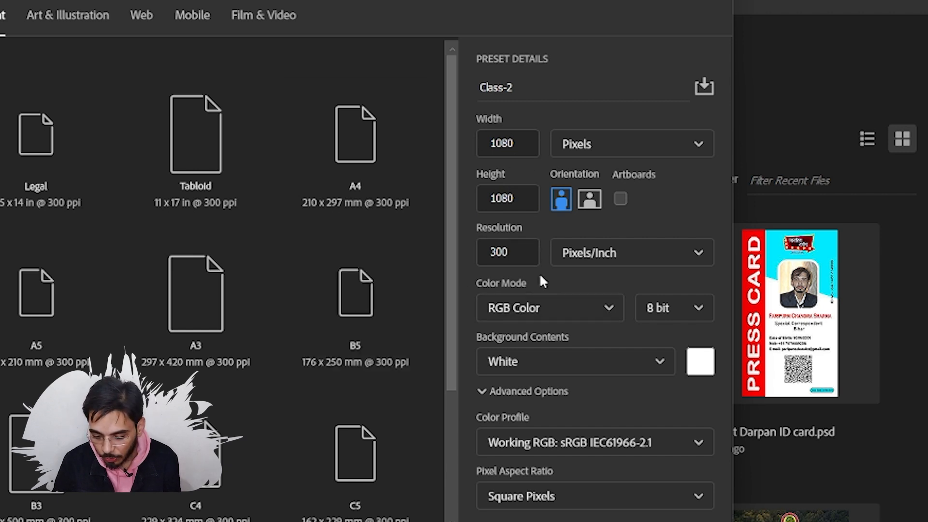
- Create the document at a resolution of 300 pixels/inch
double_click(505, 254)
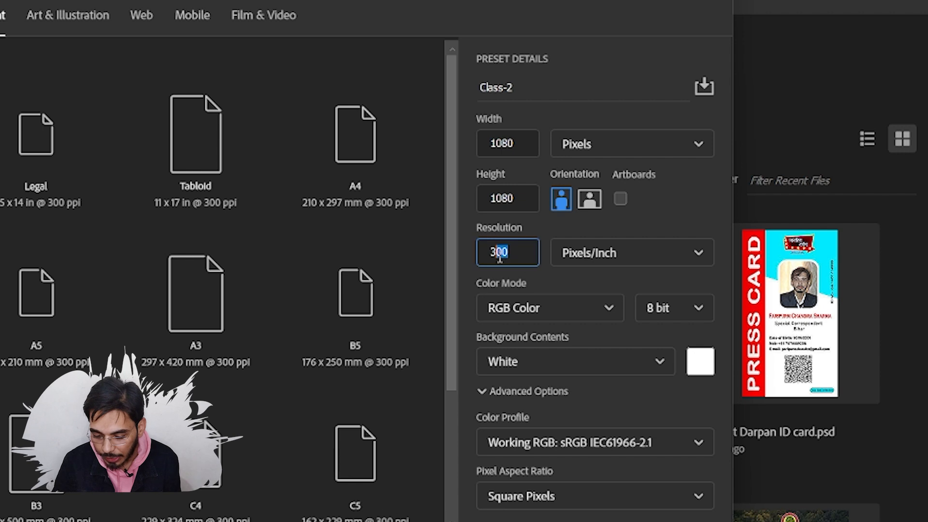
click(554, 230)
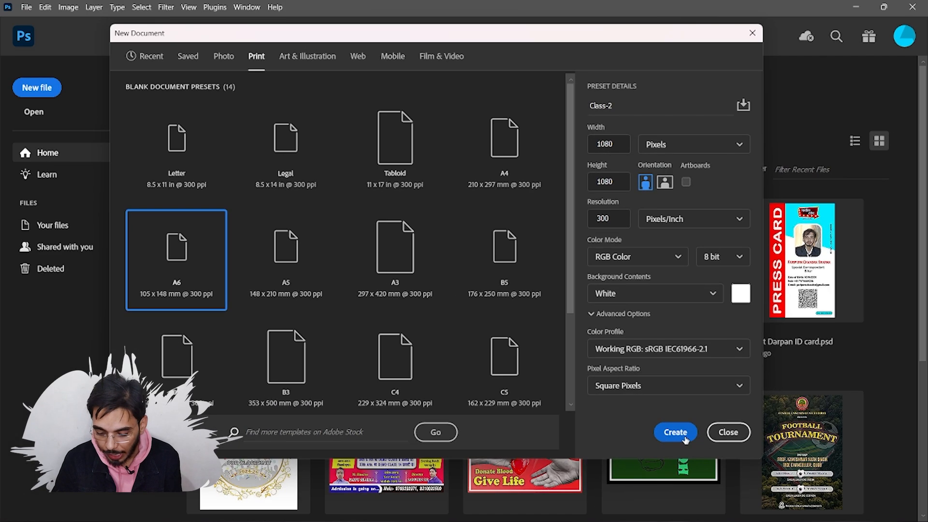
click(675, 432)
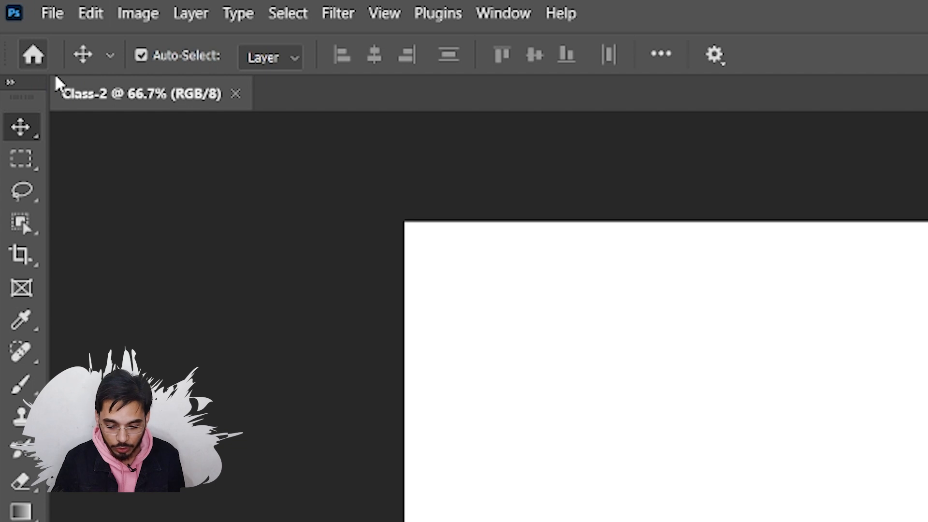
- Visit the home screen and return to the open Class-2 document
click(31, 57)
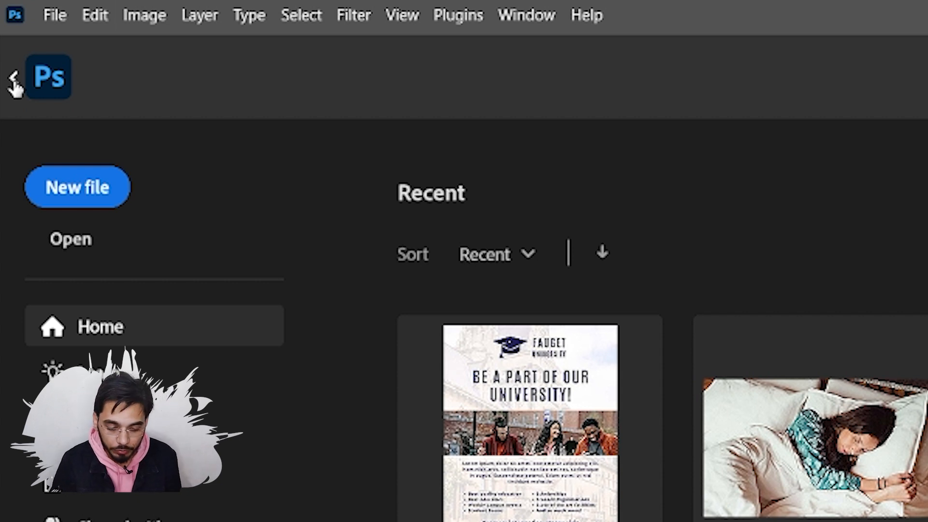
click(12, 81)
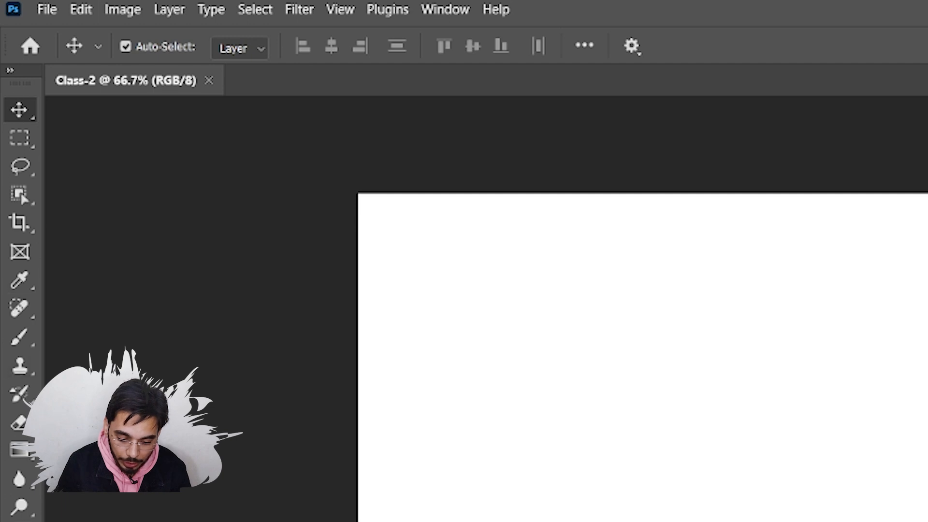
- Switch the toolbar to two columns and choose the Gradient Tool from its tool group
click(12, 73)
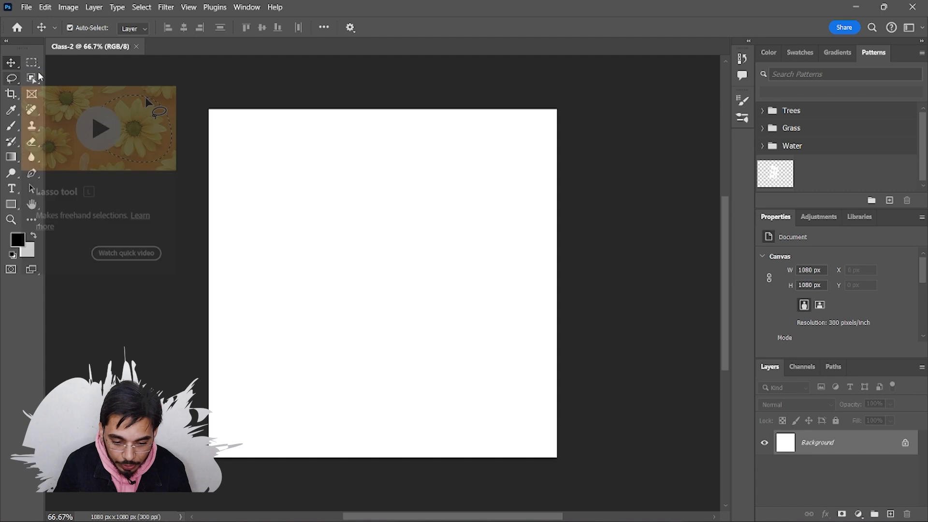
click(11, 159)
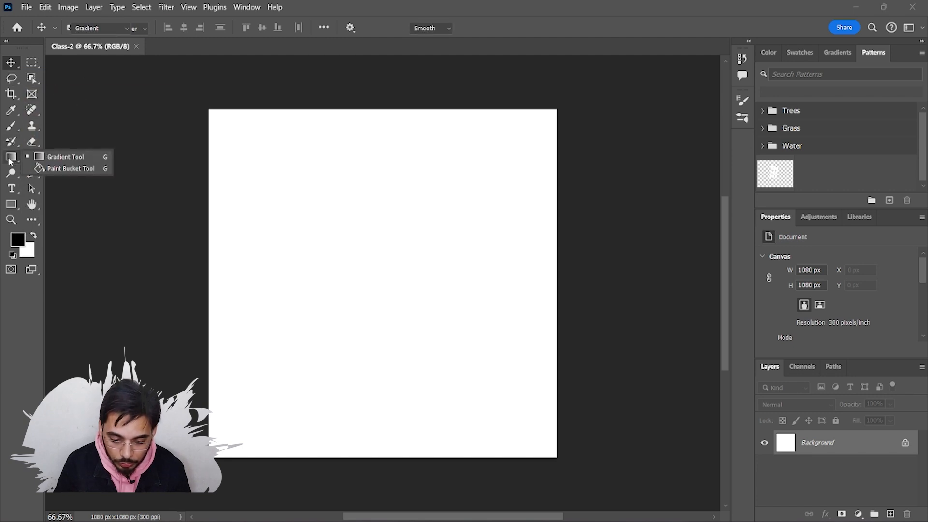
click(78, 154)
- Draw four separate dark blue rectangles across the canvas, about 145 × 162, 215 × 230, 229 × 191 and 155 × 182 px
key(u)
drag(252, 173, 299, 226)
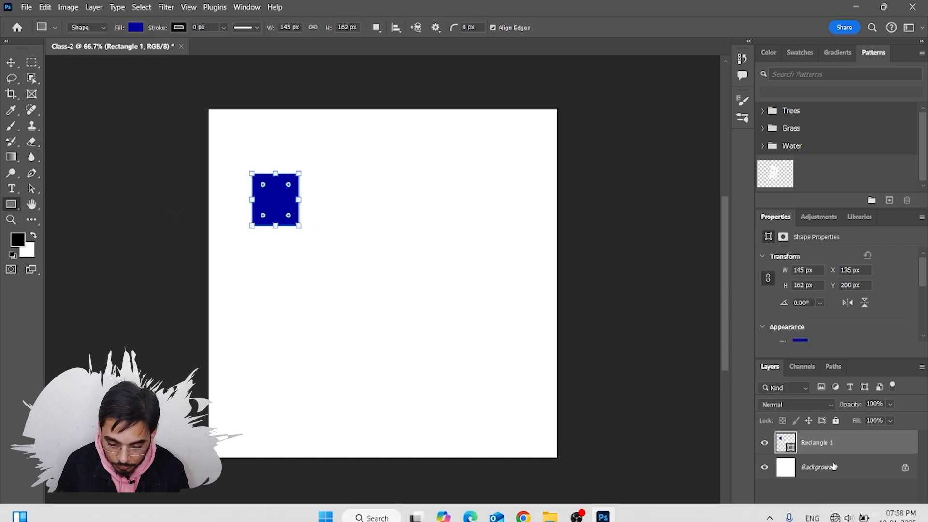
drag(370, 212, 438, 285)
drag(288, 307, 361, 368)
drag(449, 332, 498, 391)
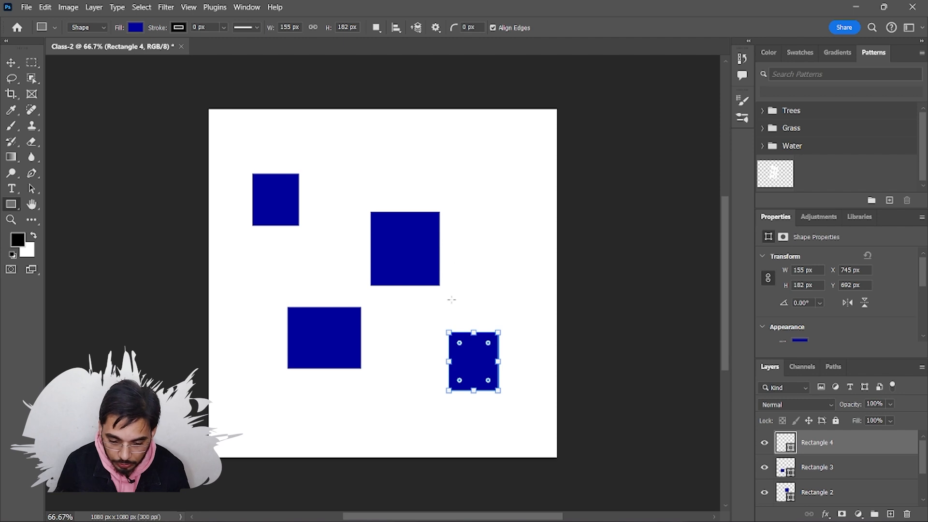
- Change the fill of the lower-right rectangle on the canvas to red
click(134, 28)
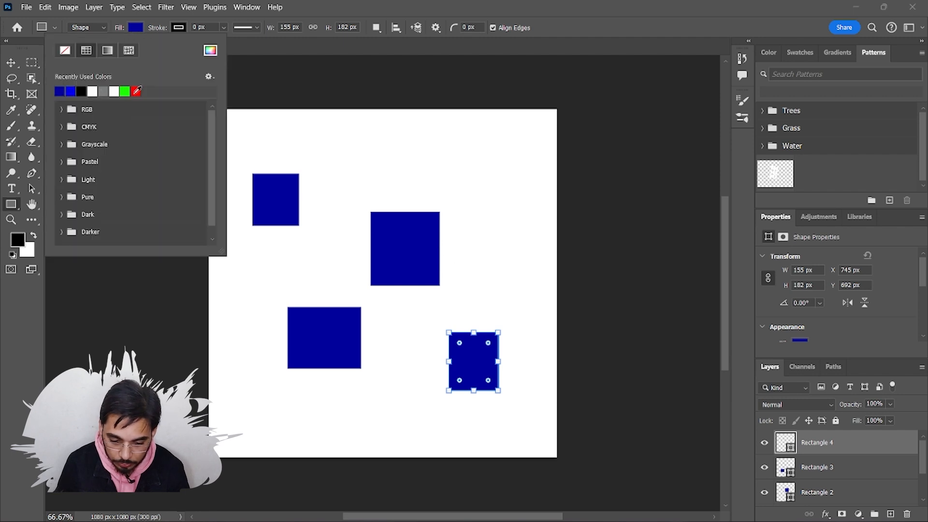
click(137, 91)
click(389, 252)
click(388, 251)
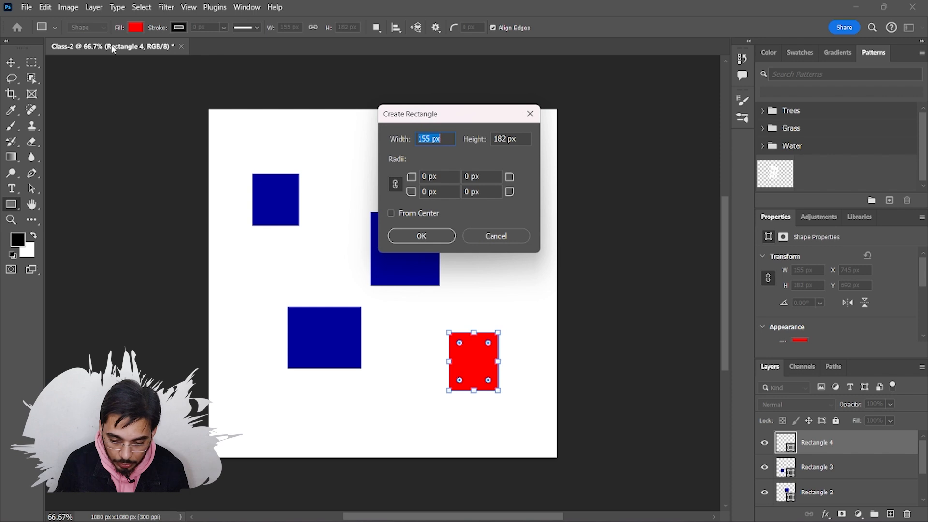
click(506, 237)
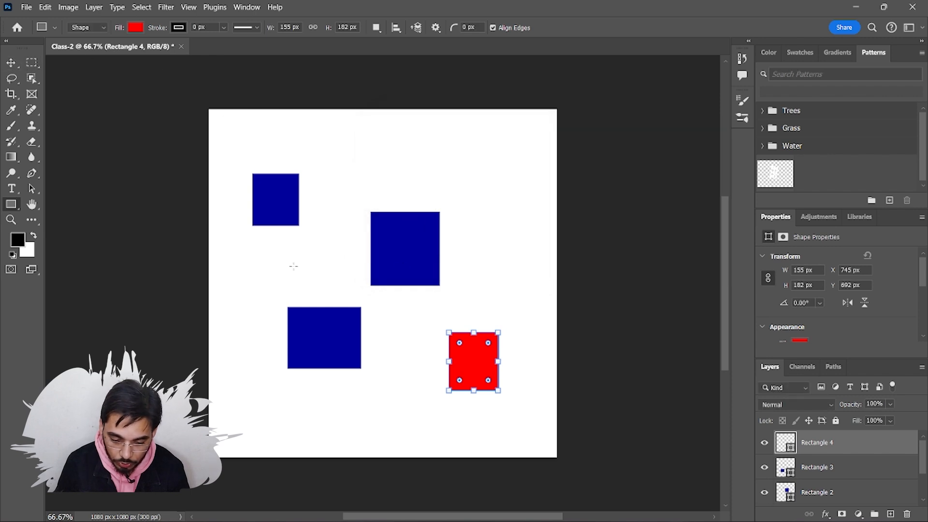
- Change the fill of the lower-left rectangle, Rectangle 3, to green
click(822, 467)
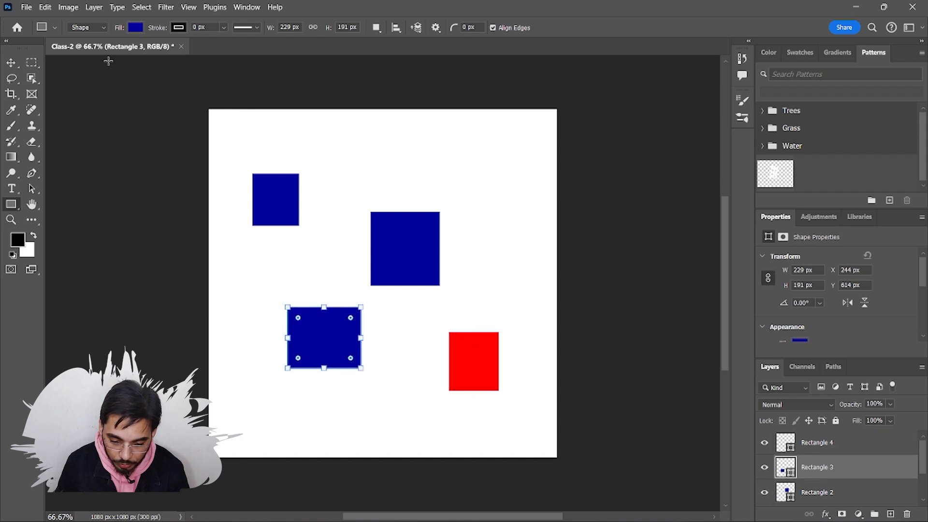
click(135, 28)
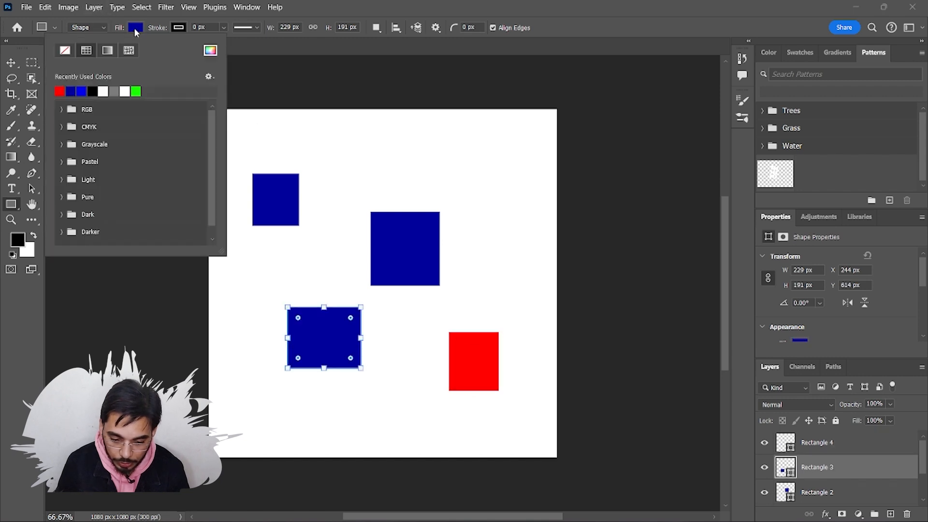
click(136, 91)
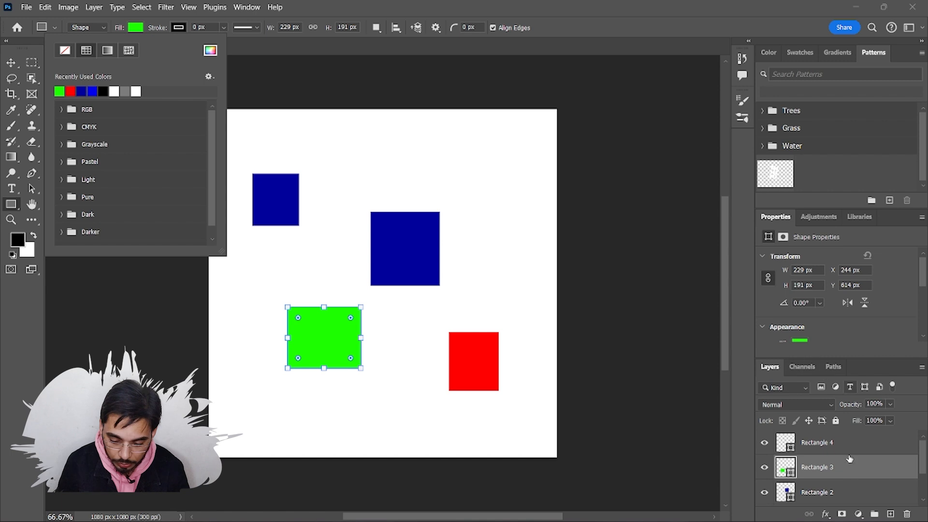
- Change the fill of the middle rectangle, Rectangle 2, to black
click(817, 492)
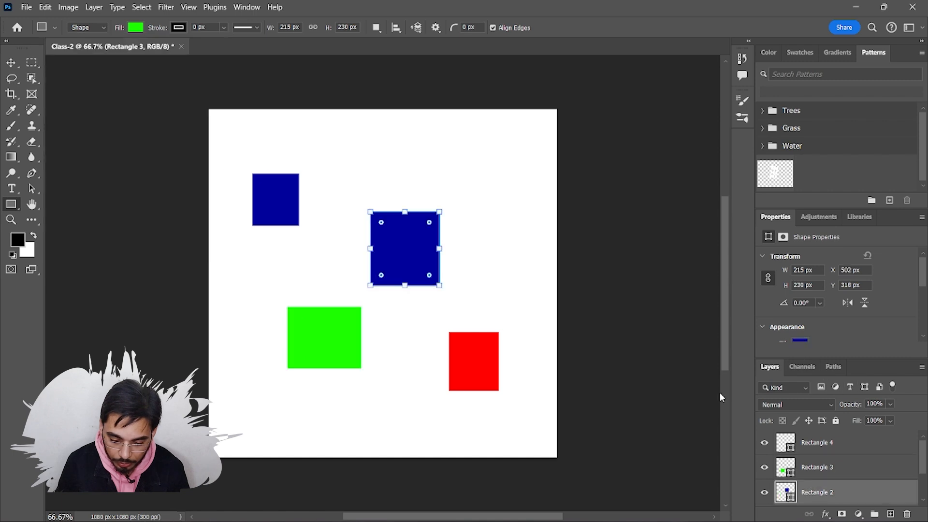
click(136, 28)
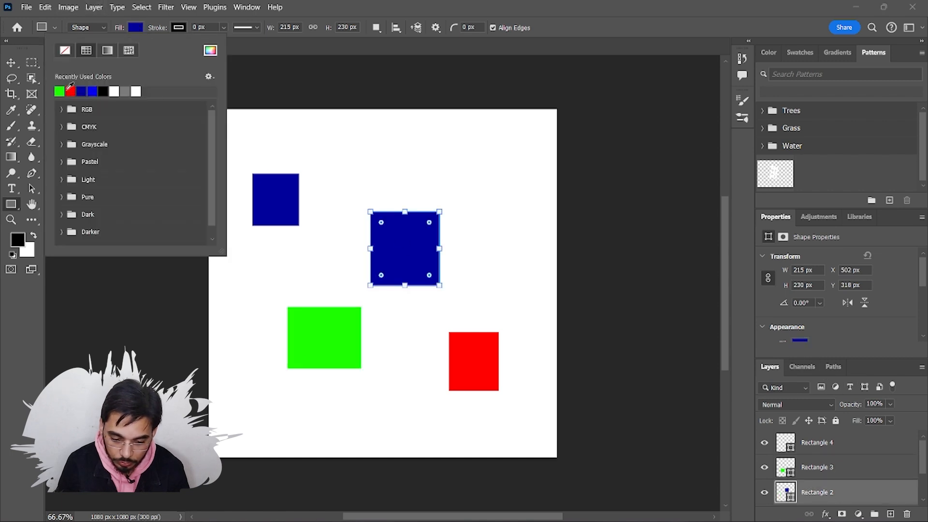
click(105, 90)
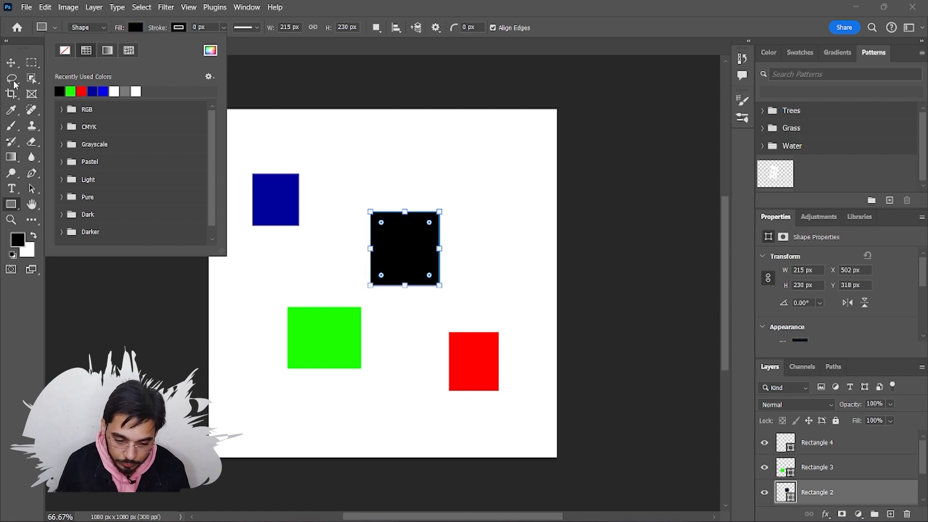
- Move the black rectangle to the canvas's upper-right corner, the blue one beside it, and the red one just below, overlapping both
click(11, 63)
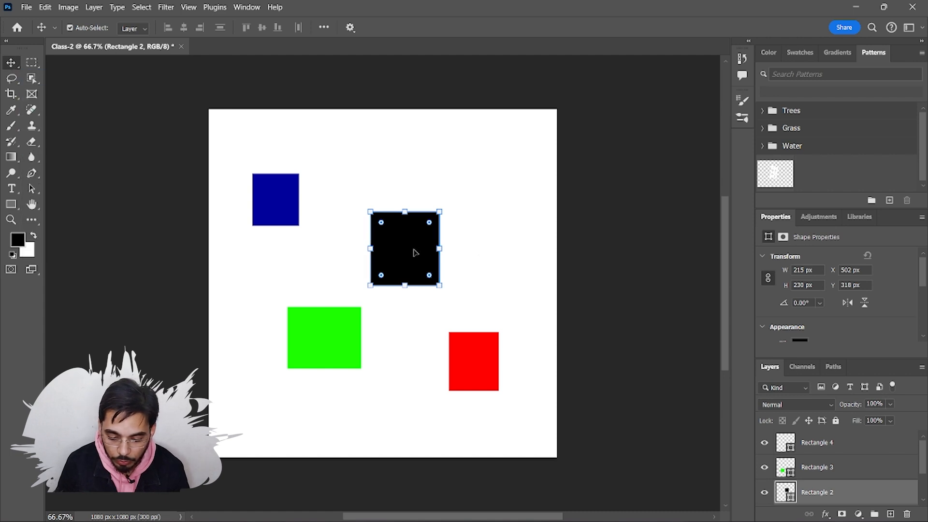
drag(407, 251, 502, 163)
drag(280, 202, 434, 172)
drag(475, 373, 455, 210)
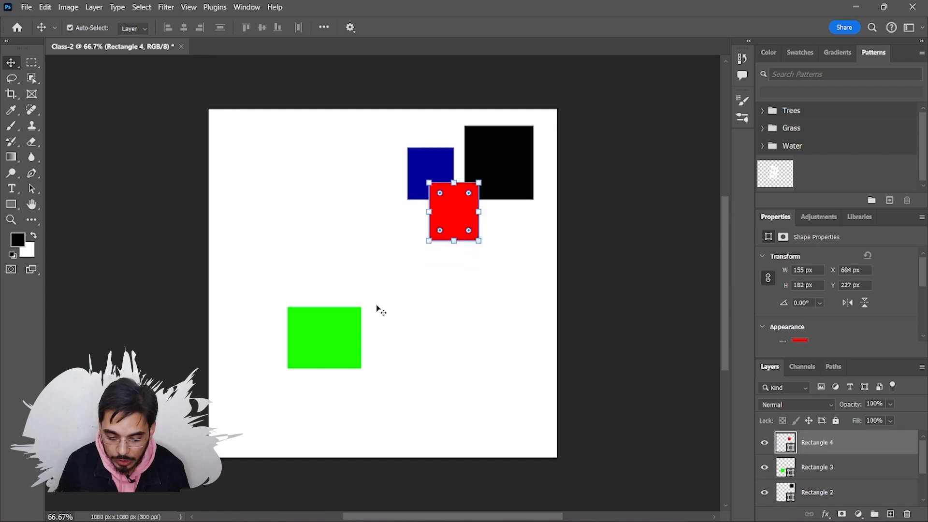
- Move the green rectangle so it overlaps the blue one, and shift all four rectangles together toward the middle of the canvas
drag(314, 344, 371, 166)
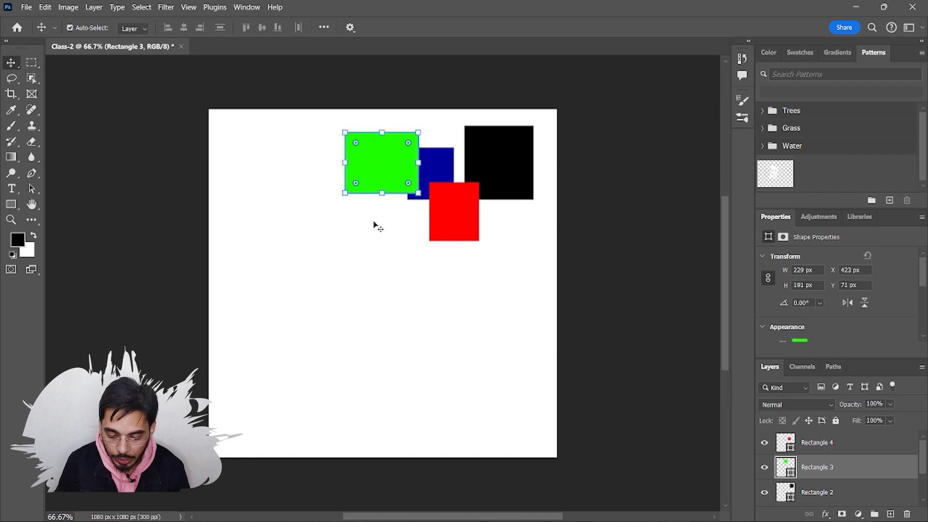
drag(258, 144, 555, 230)
drag(462, 230, 381, 292)
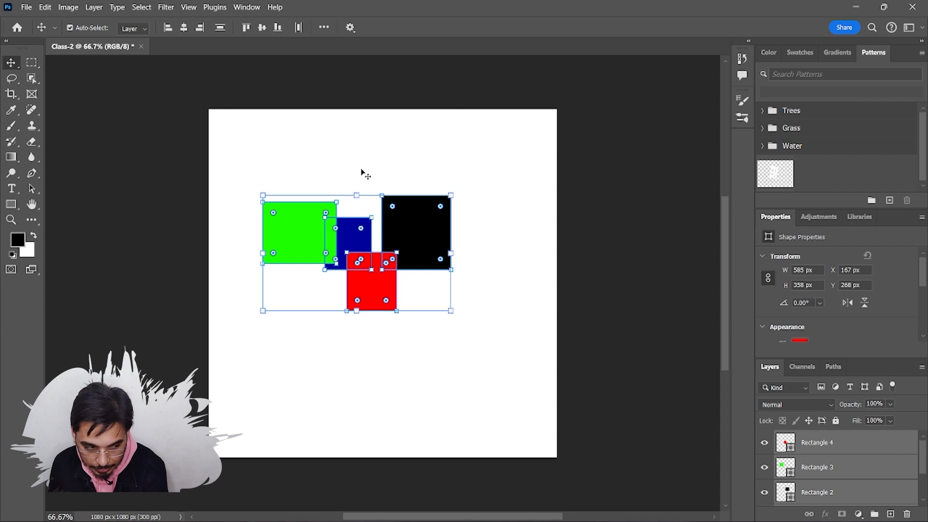
- Delete all four selected rectangles
key(Delete)
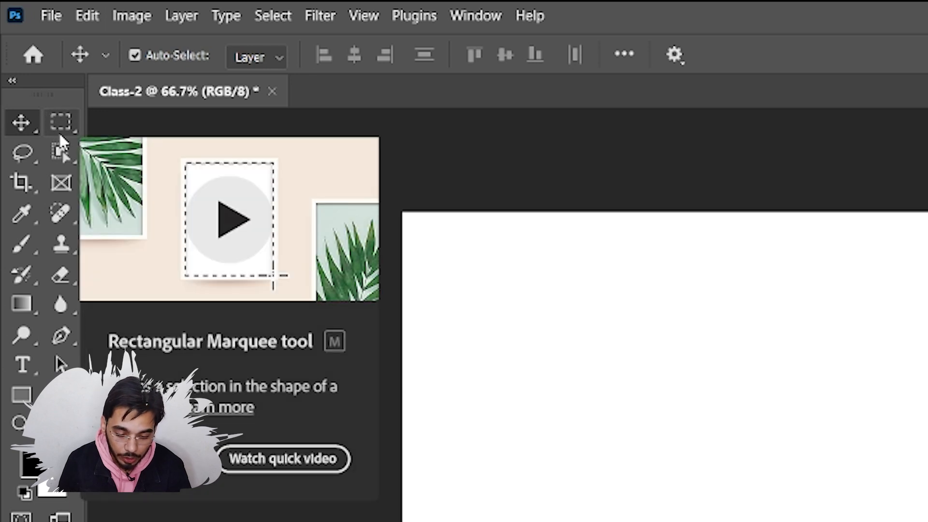
- Draw a rectangular marquee selection about 508 × 317 px in the upper half of the canvas, slightly left of centre
click(58, 120)
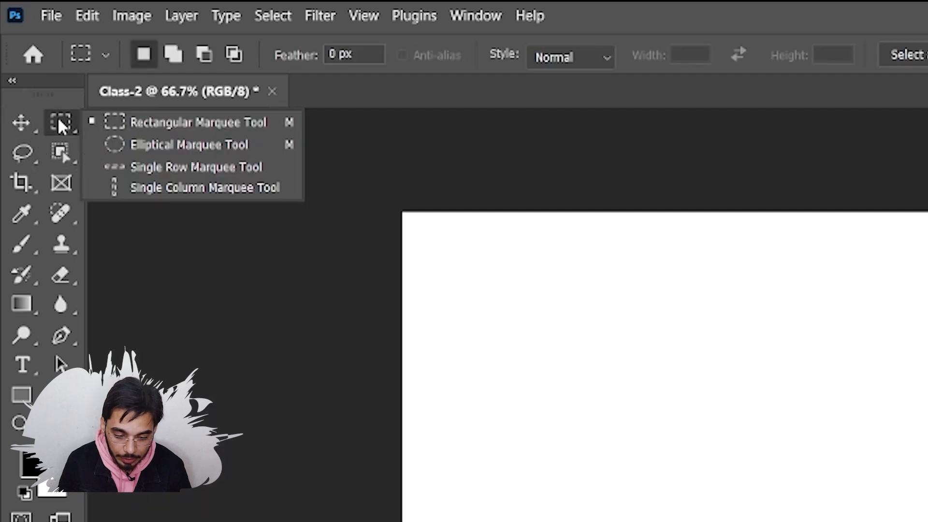
click(148, 122)
drag(536, 359, 849, 521)
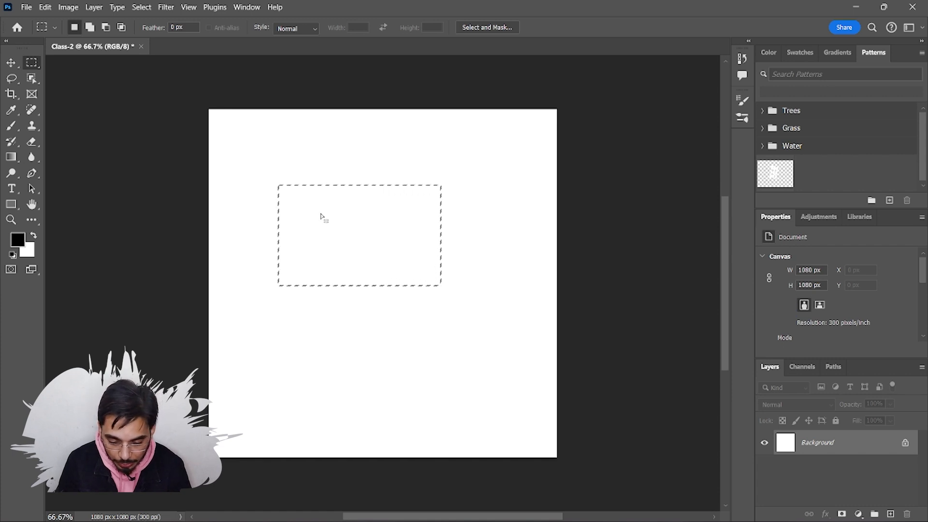
- Unlock the Background layer and paint the rectangular selection black with the 45 px Brush
key(b)
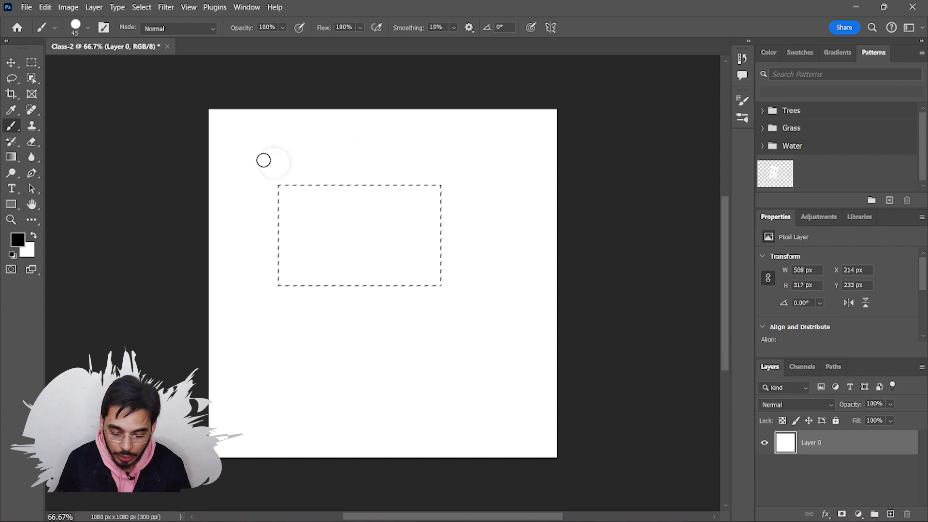
mouse_move(462, 164)
mouse_down()
mouse_move(239, 186)
mouse_move(350, 207)
mouse_move(321, 265)
mouse_move(363, 224)
mouse_up()
mouse_move(421, 202)
mouse_down()
mouse_move(380, 227)
mouse_move(256, 258)
mouse_move(502, 226)
mouse_move(476, 281)
mouse_move(241, 306)
mouse_move(416, 208)
mouse_move(528, 184)
mouse_move(249, 202)
mouse_move(189, 217)
mouse_move(287, 204)
mouse_move(346, 264)
mouse_move(298, 242)
mouse_move(453, 239)
mouse_move(354, 273)
mouse_move(418, 276)
mouse_move(442, 252)
mouse_move(414, 227)
mouse_move(303, 233)
mouse_move(394, 270)
mouse_up()
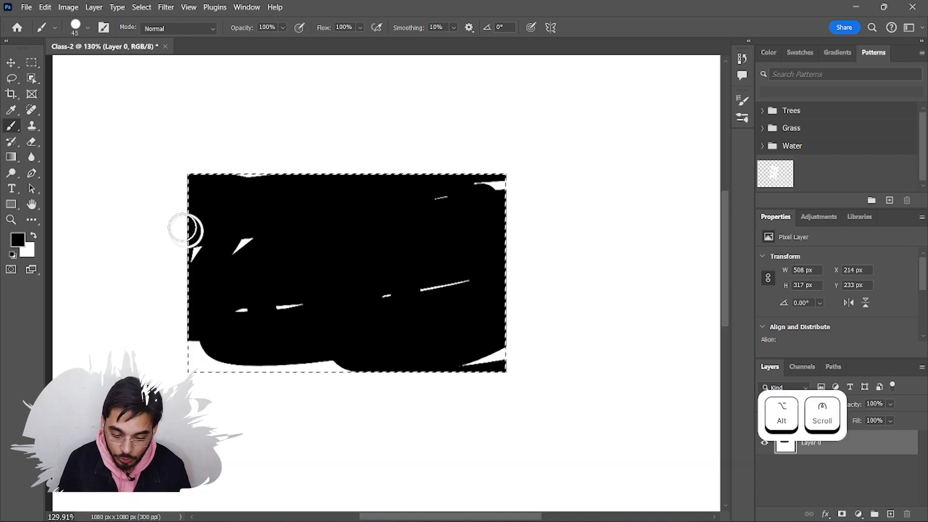
mouse_move(185, 230)
mouse_down()
mouse_move(218, 223)
mouse_move(249, 244)
mouse_move(291, 251)
mouse_move(271, 324)
mouse_move(243, 312)
mouse_move(155, 328)
mouse_move(198, 358)
mouse_move(238, 369)
mouse_move(227, 352)
mouse_move(217, 359)
mouse_move(439, 360)
mouse_move(516, 336)
mouse_move(497, 166)
mouse_move(433, 182)
mouse_move(493, 170)
mouse_move(443, 187)
mouse_move(456, 290)
mouse_move(361, 306)
mouse_up()
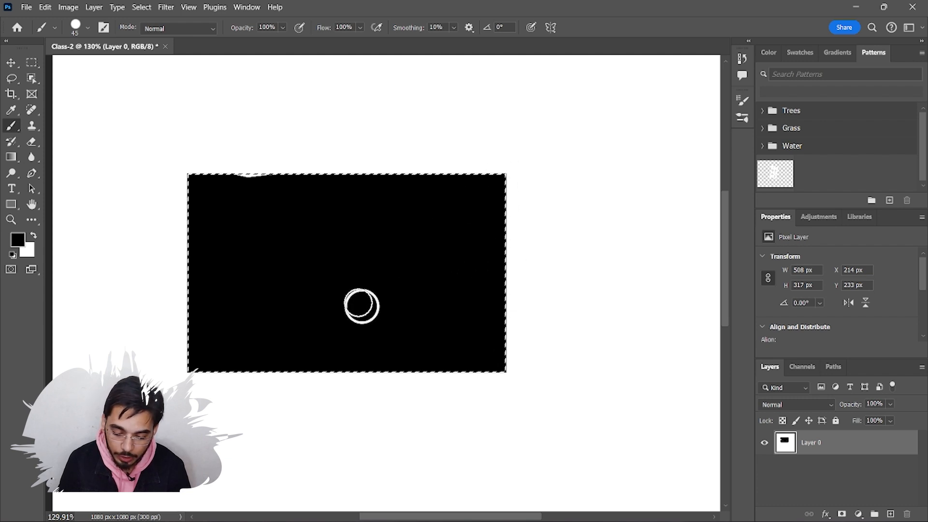
scroll(380, 263, down, 5)
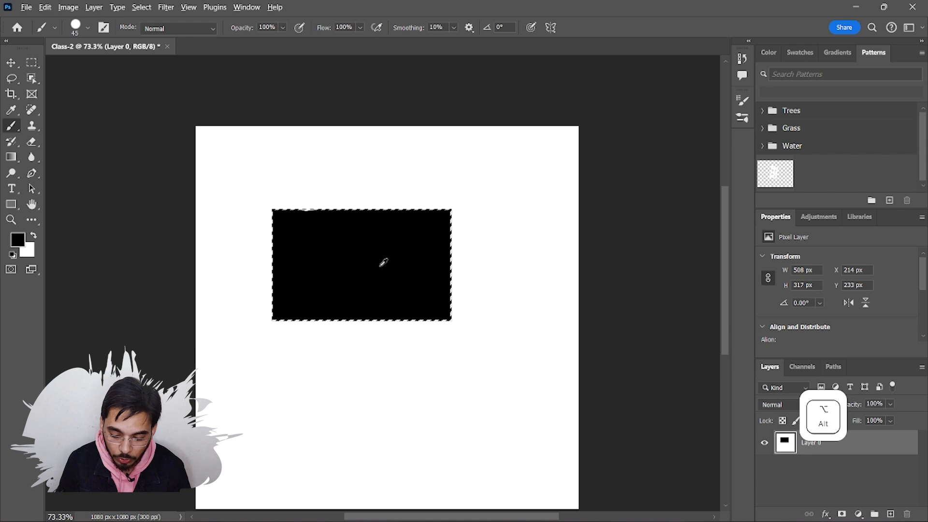
- Delete the black paint inside the selection, fill the area with the white background color, and deselect
scroll(384, 263, up, 1)
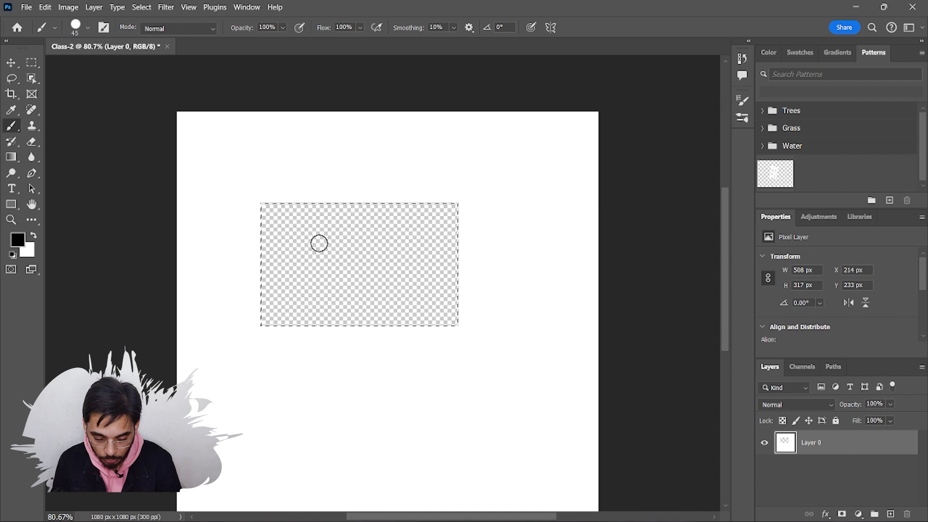
key(ctrl+BackSpace)
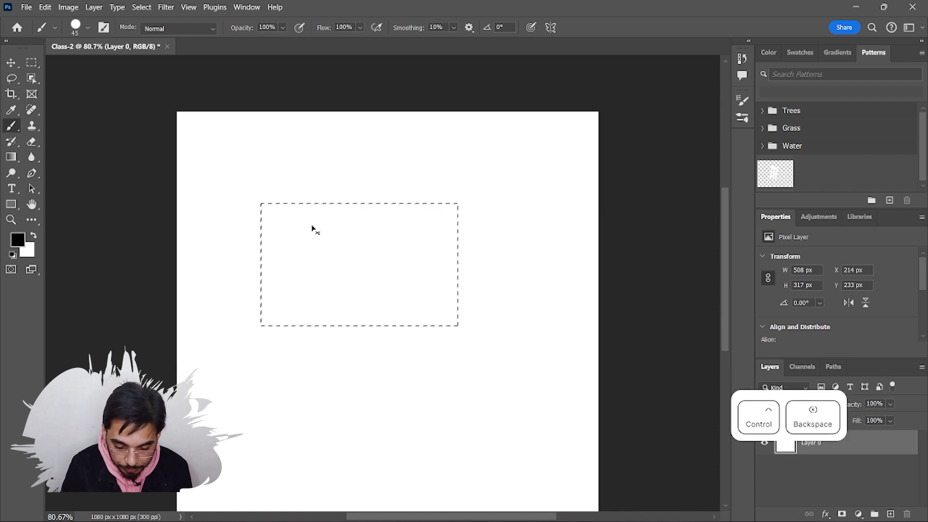
key(ctrl+d)
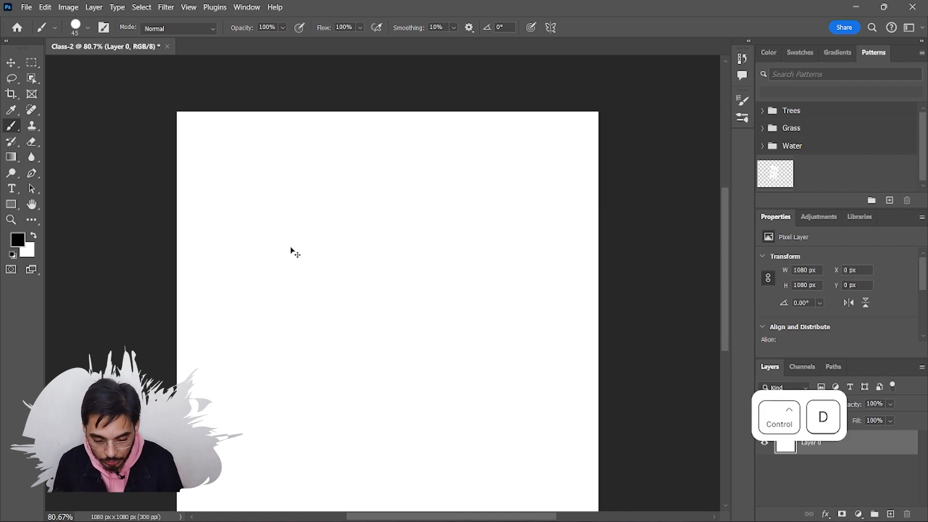
- Draw an elliptical marquee selection about 524 × 624 px around the canvas centre, and deselect it
click(32, 66)
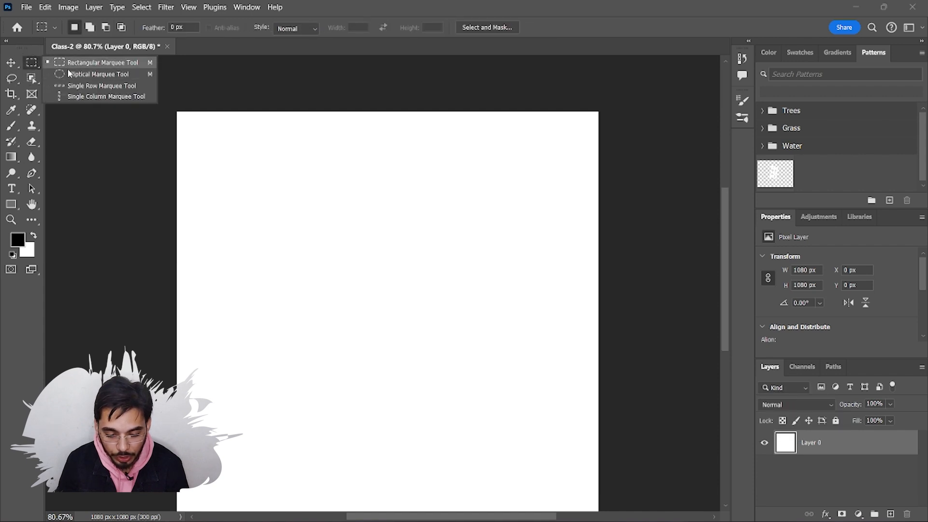
drag(280, 170, 485, 411)
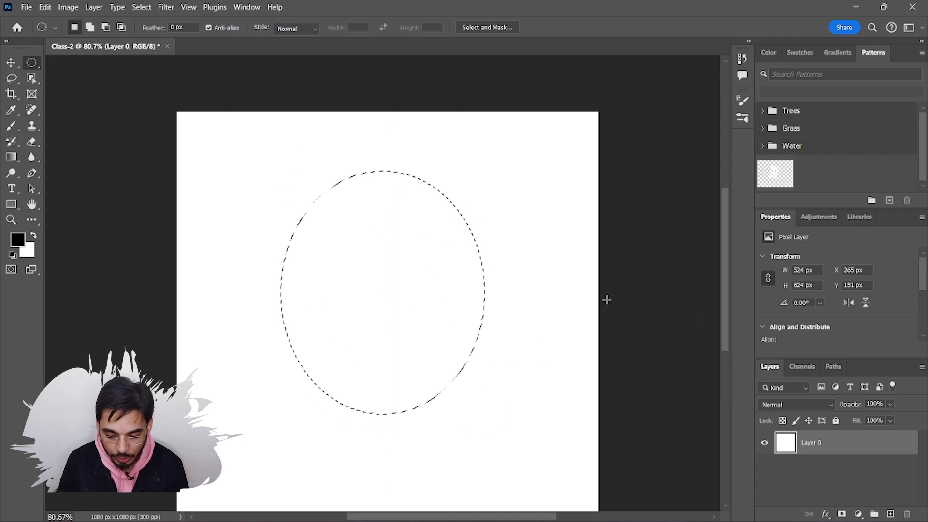
scroll(574, 285, down, 3)
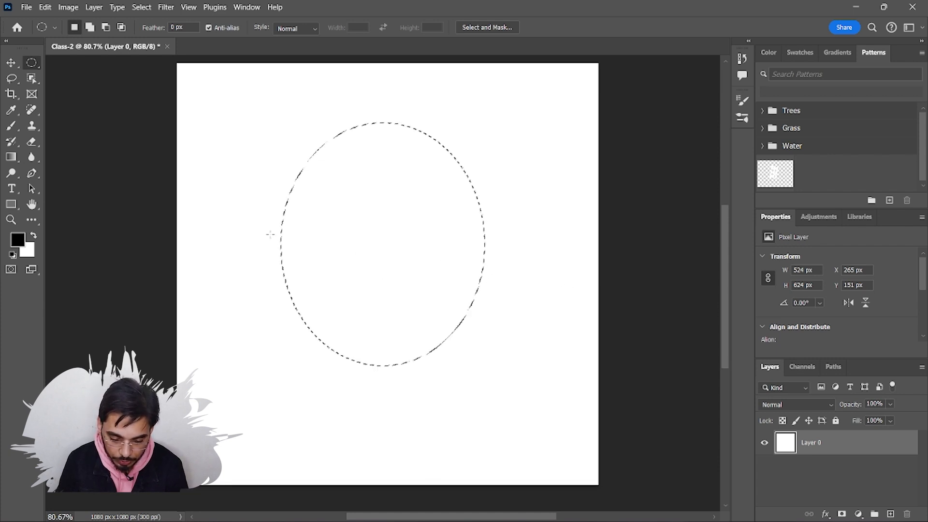
drag(228, 187, 435, 391)
key(ctrl+z)
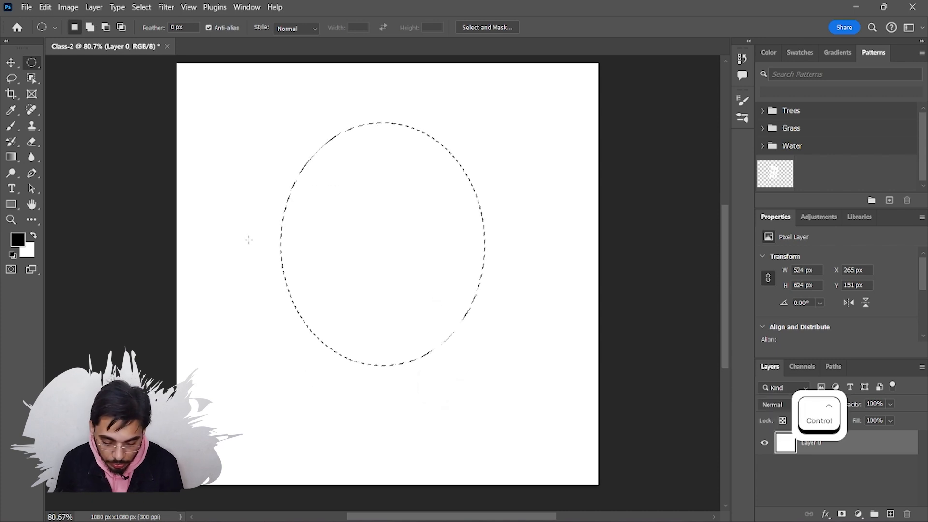
key(ctrl+d)
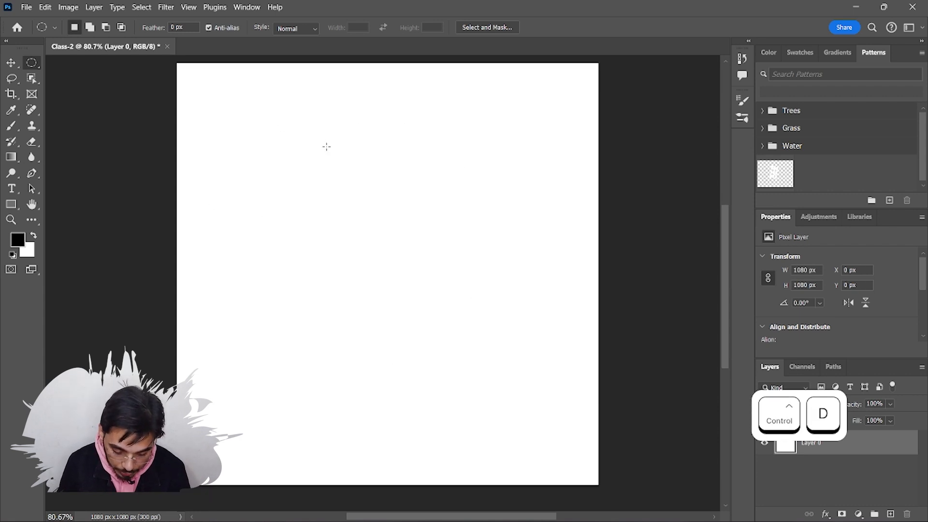
- Set the foreground color to pure red
scroll(326, 146, down, 1)
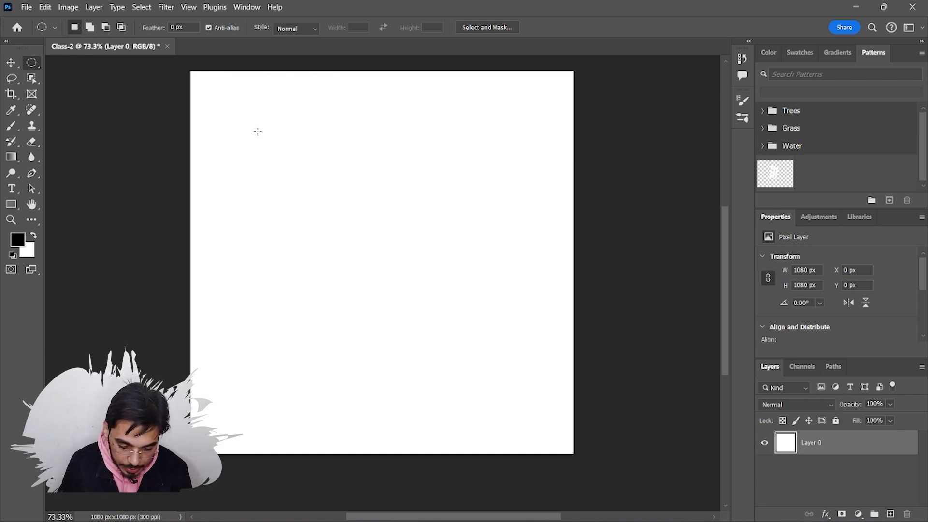
click(19, 242)
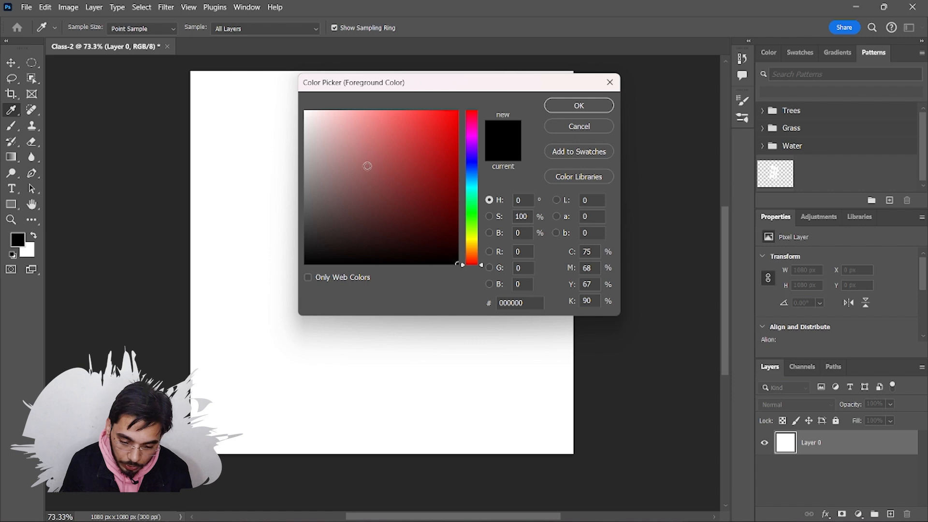
drag(386, 145, 471, 110)
click(591, 106)
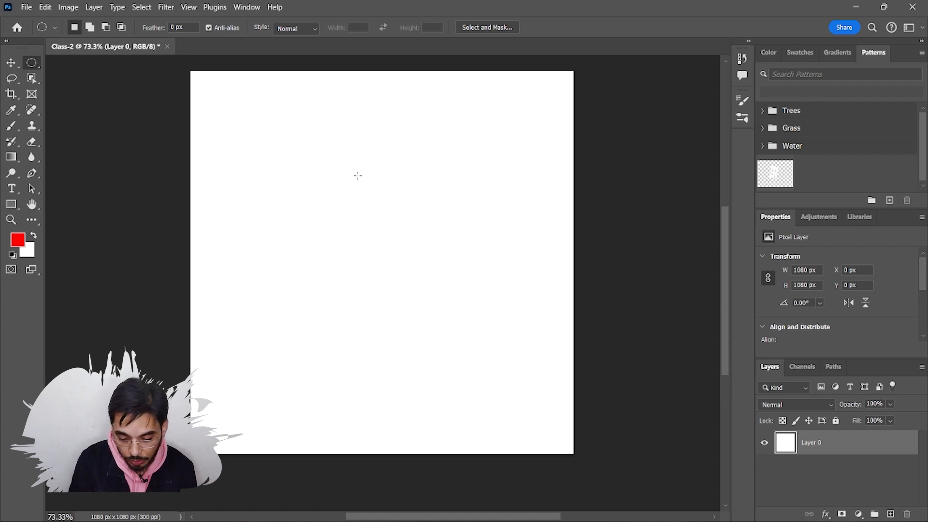
- Fill the whole layer with the red foreground color, and refill it with the white background color
key(alt+BackSpace)
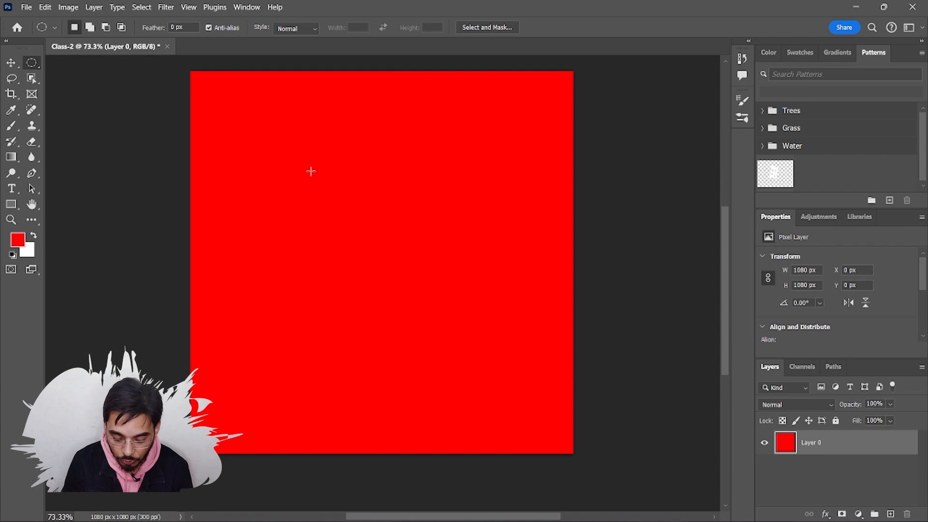
key(ctrl)
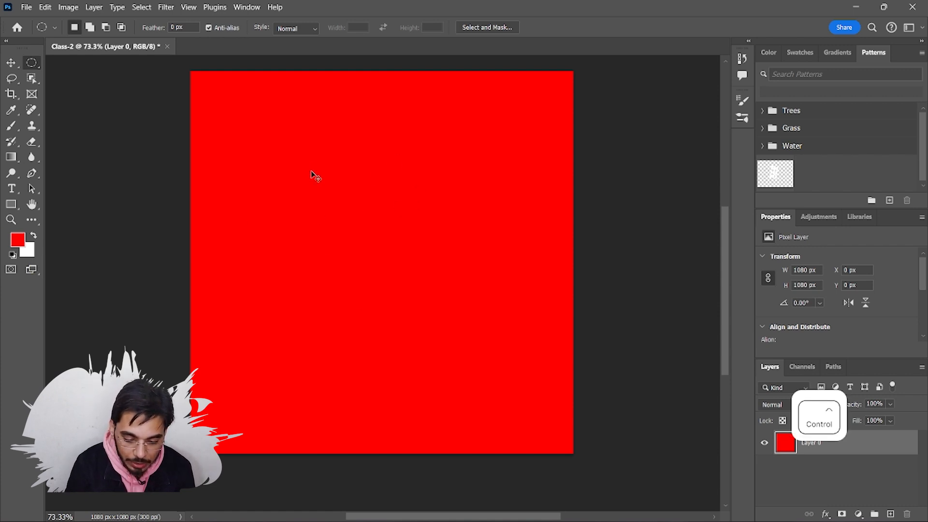
key(ctrl+BackSpace)
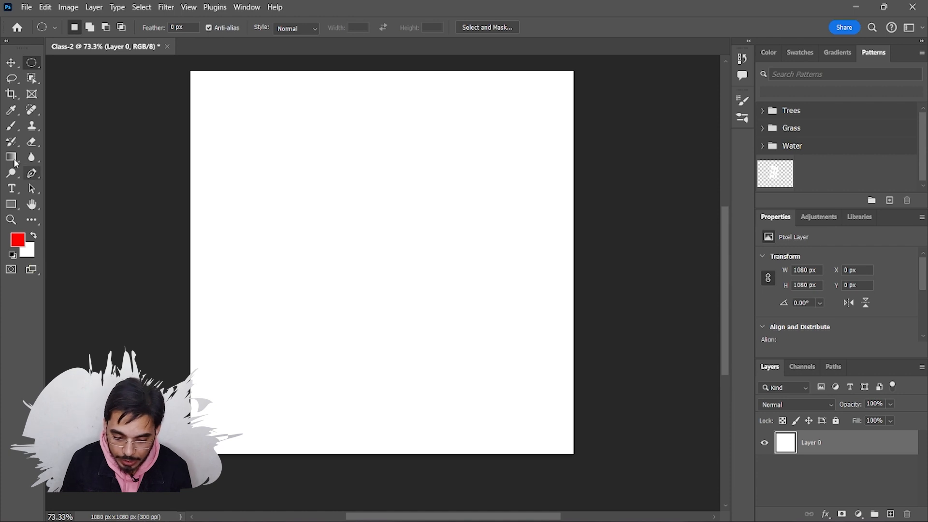
- Draw a rectangular marquee selection about 597 × 365 px in the canvas's upper half and fill it with the red foreground color
right_click(35, 63)
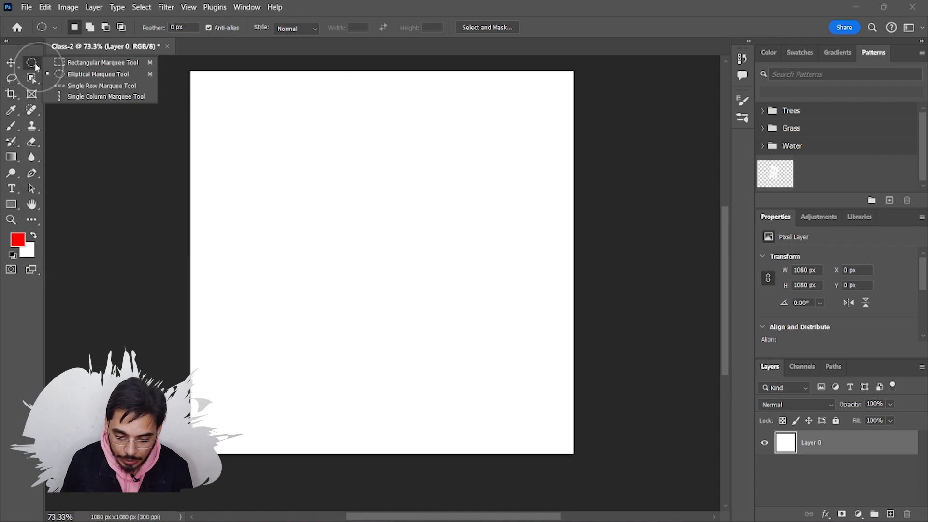
click(77, 64)
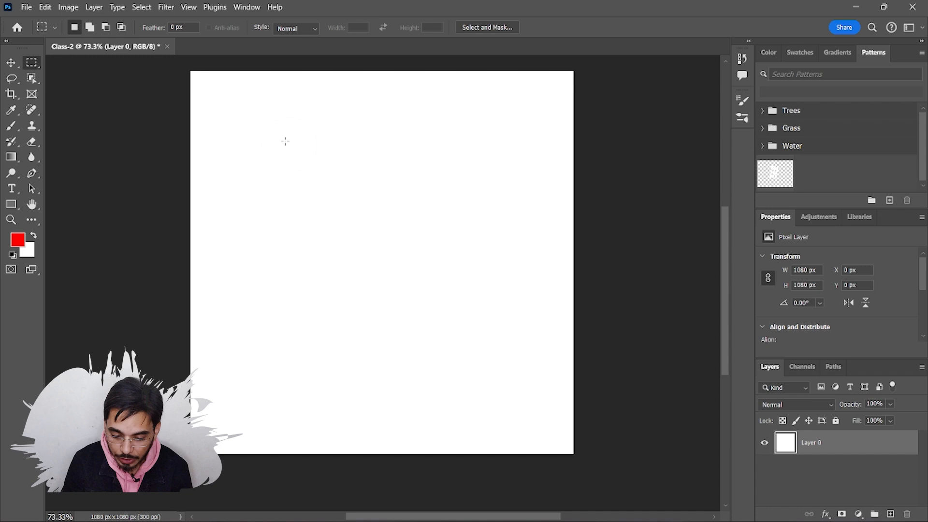
drag(285, 141, 496, 269)
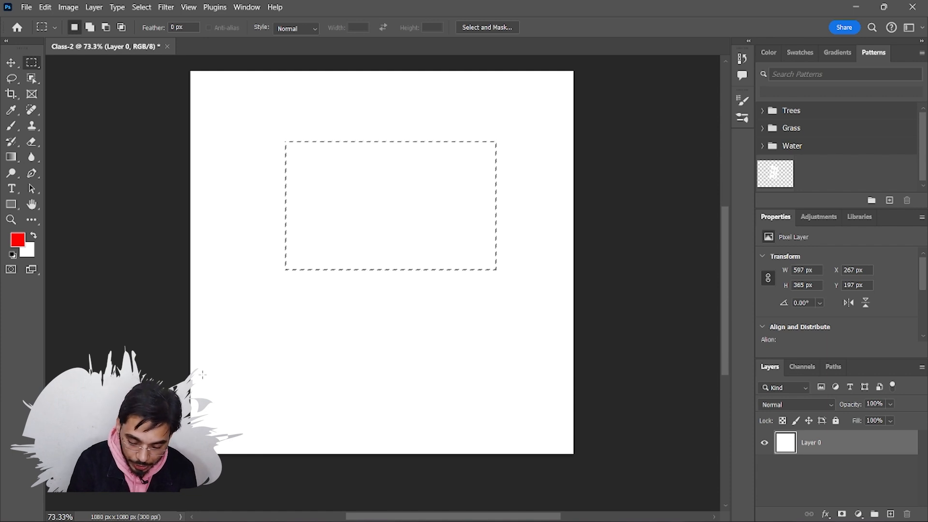
key(alt)
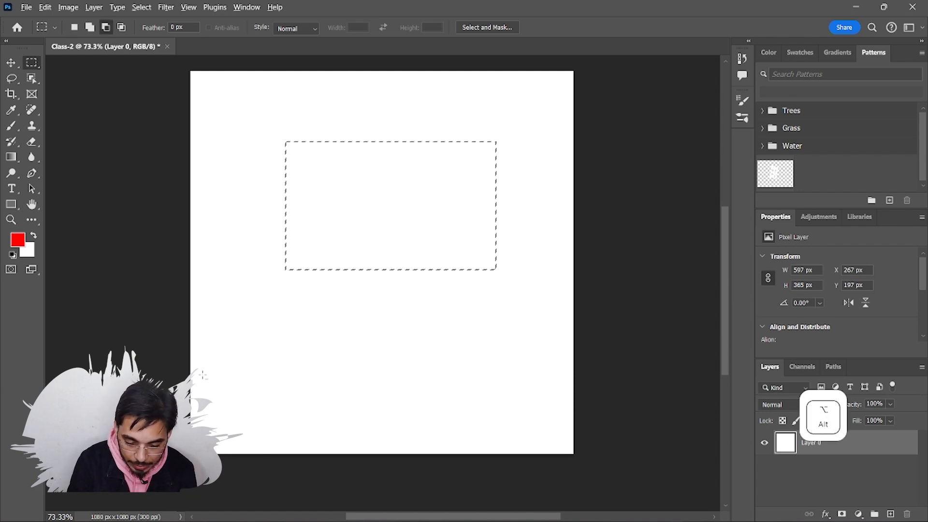
key(alt+BackSpace)
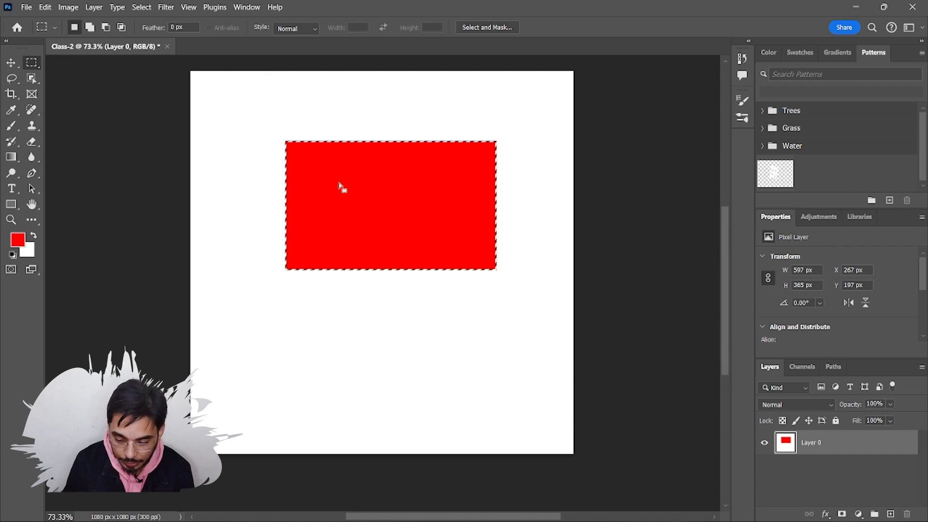
- Undo the red fill of the rectangular selection and deselect it
key(ctrl+z)
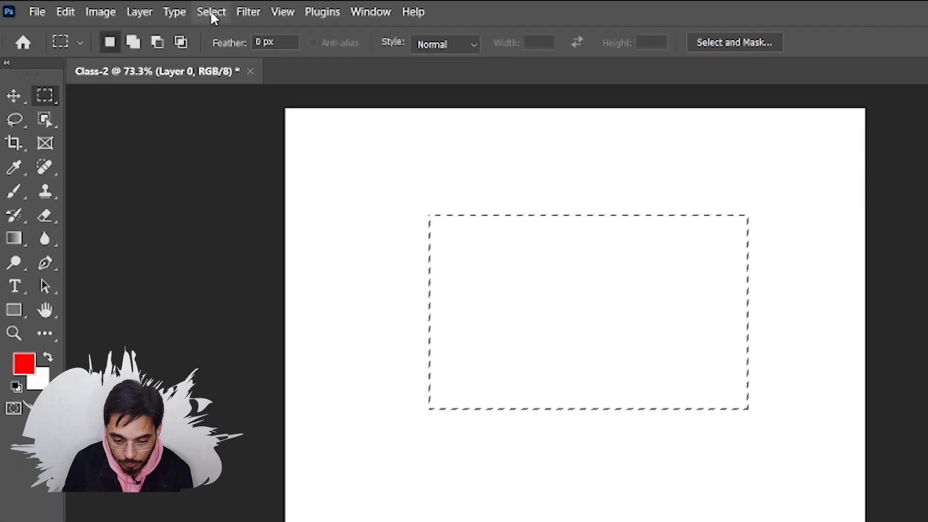
click(210, 13)
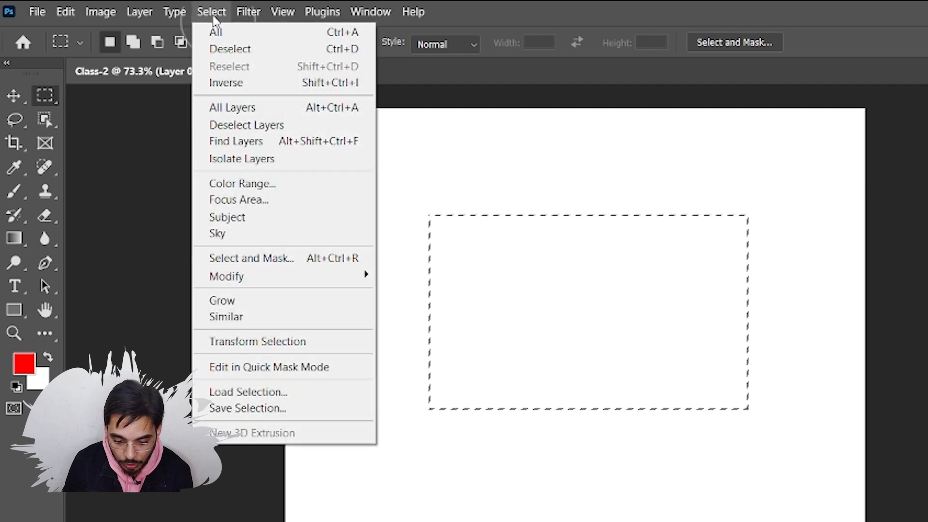
click(240, 50)
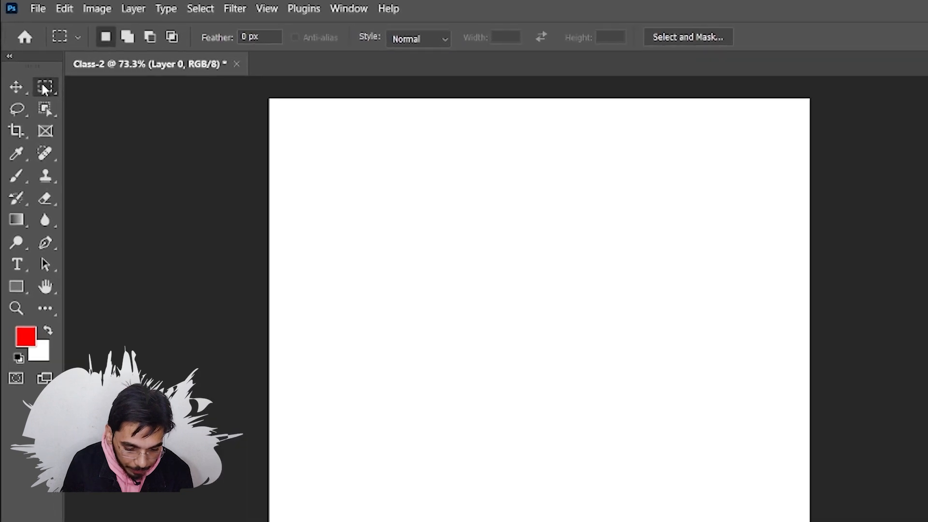
- Draw a circular selection about 472 × 472 px with the Elliptical Marquee tool and fill it with the red foreground color
right_click(31, 63)
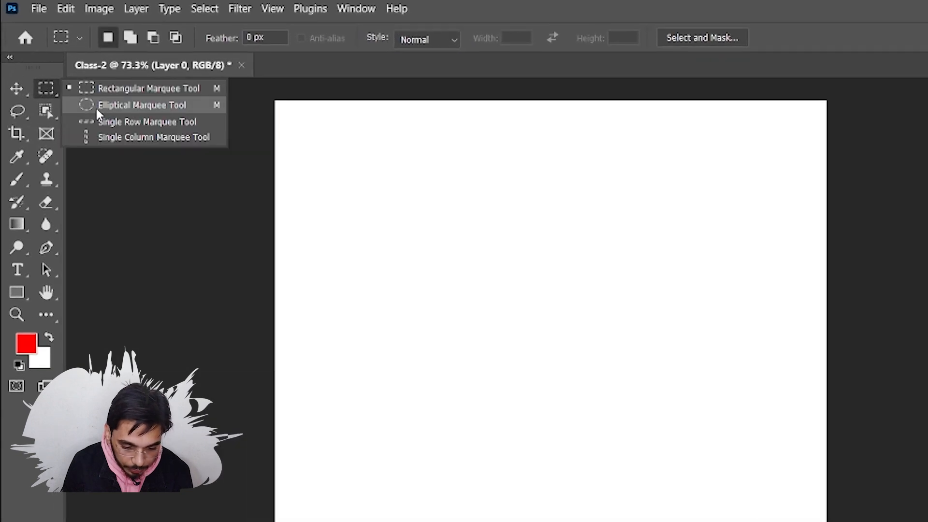
click(124, 110)
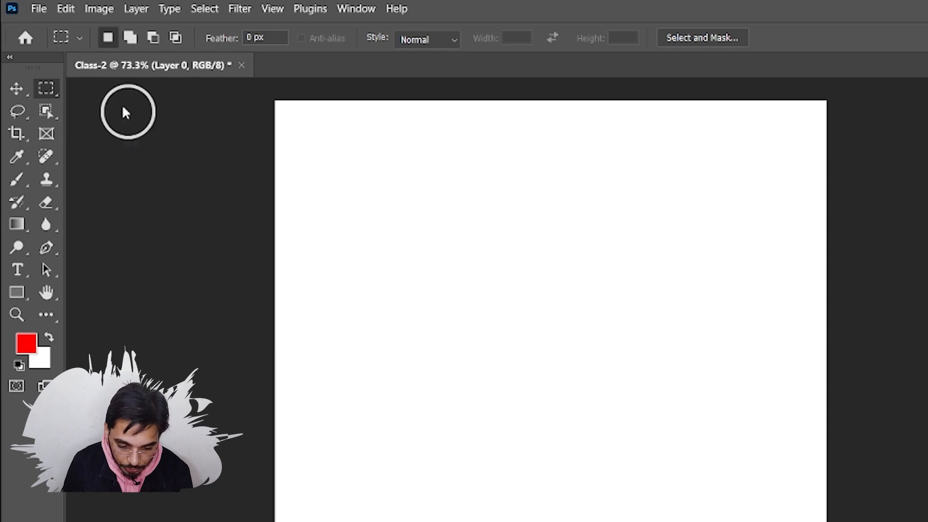
drag(446, 214, 687, 494)
key(shift)
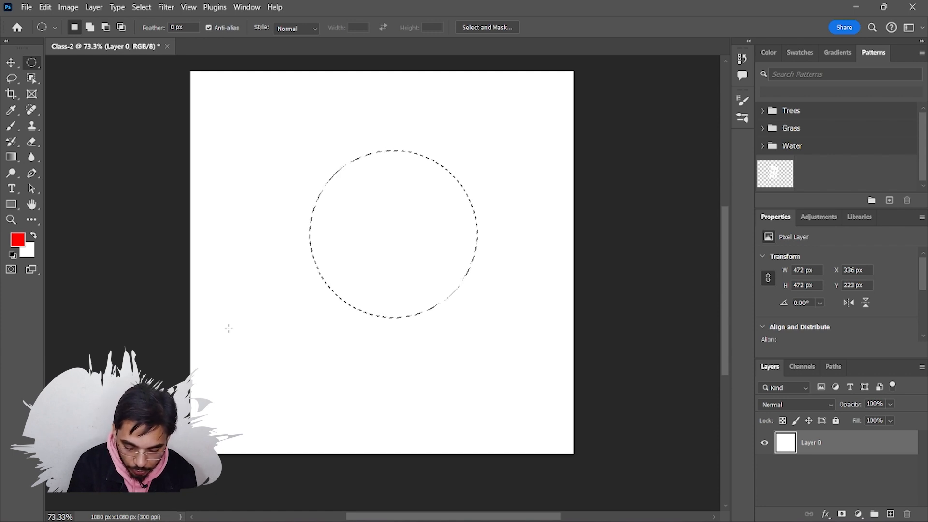
key(alt+BackSpace)
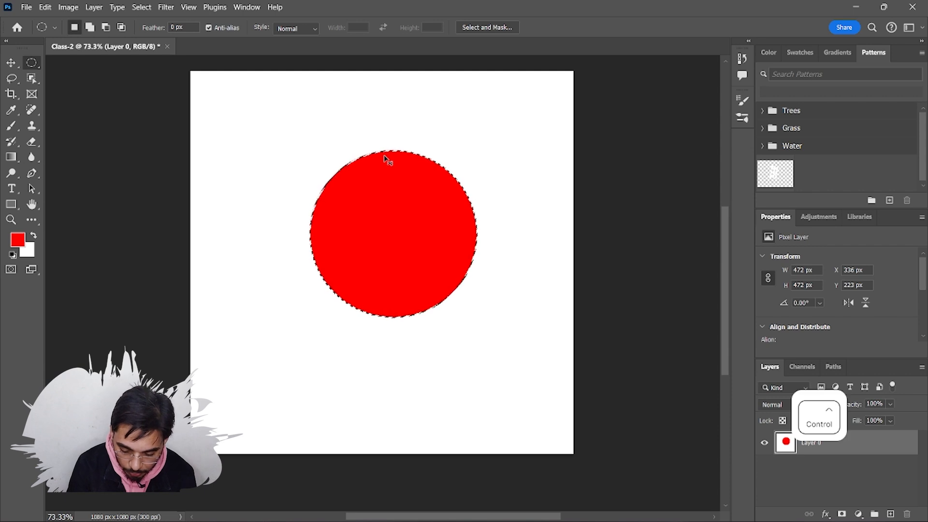
- Deselect the circle, and undo both the deselection and the circle's red fill
key(ctrl+d)
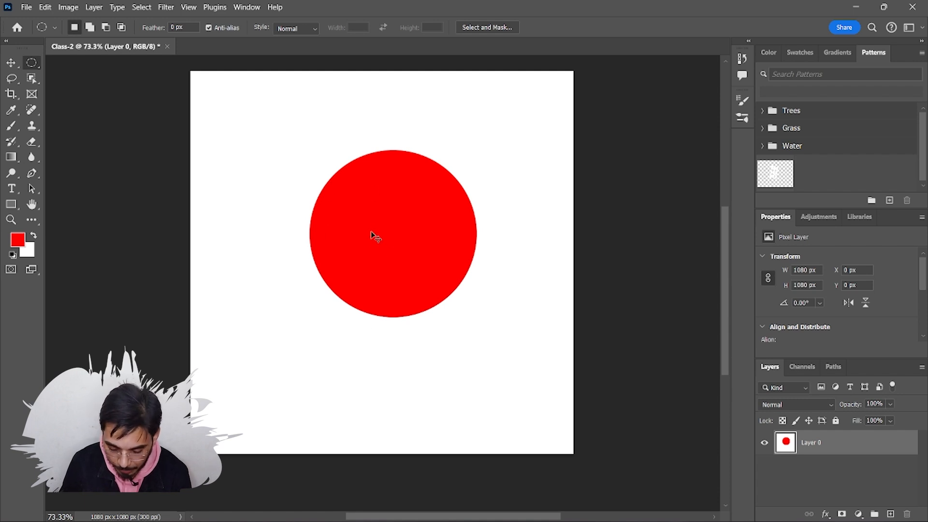
key(ctrl+z)
key(ctrl+z)
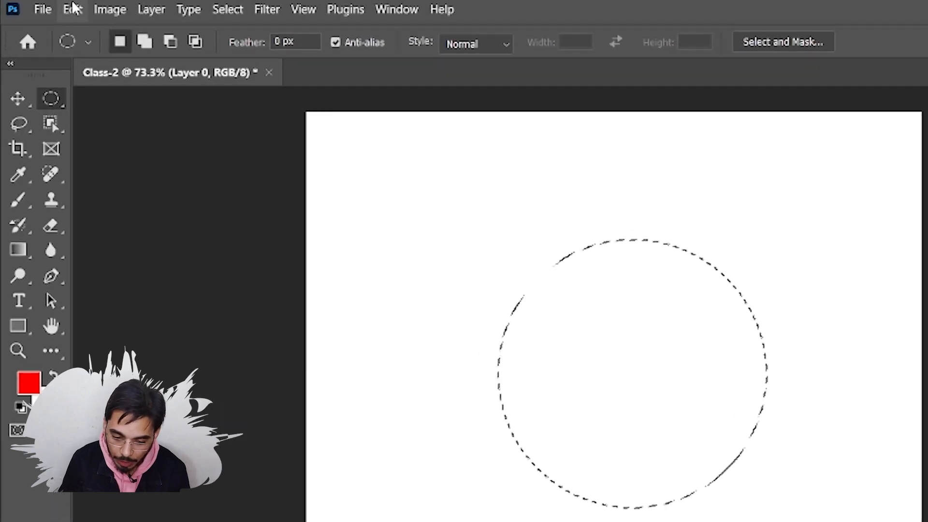
- Fill the circular selection with the Foreground Color through the Fill command, using Normal mode at 100% opacity
click(46, 8)
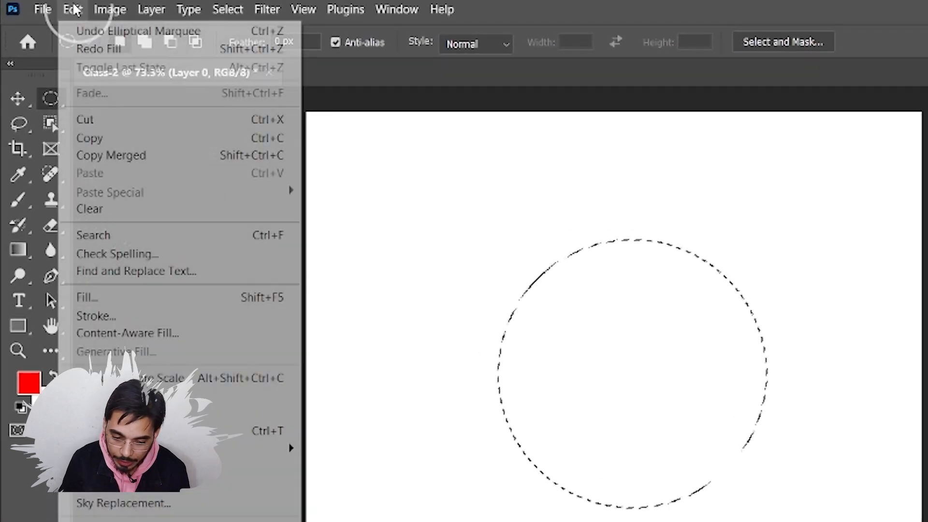
click(121, 304)
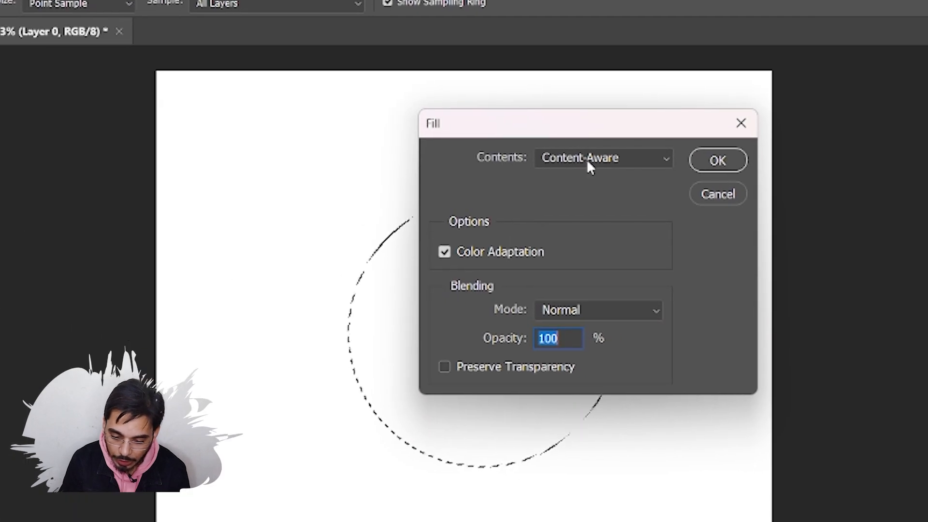
click(612, 156)
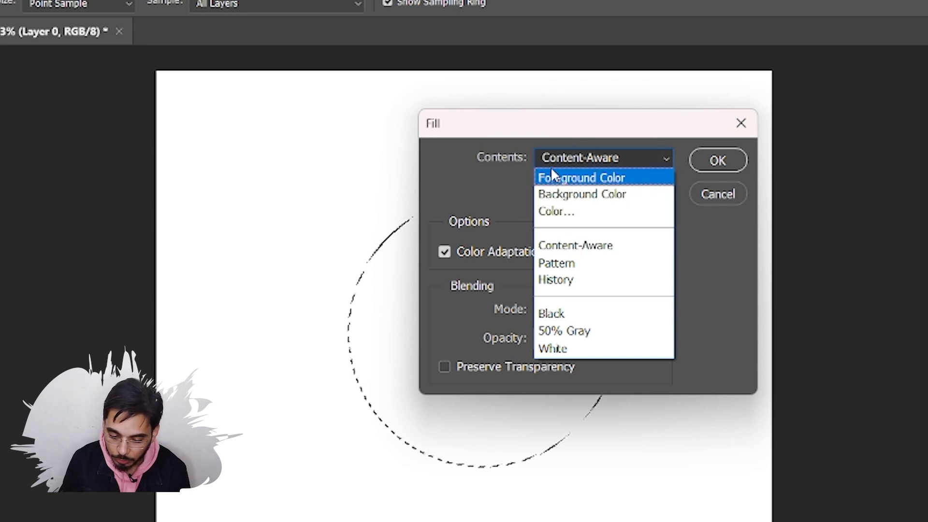
click(576, 179)
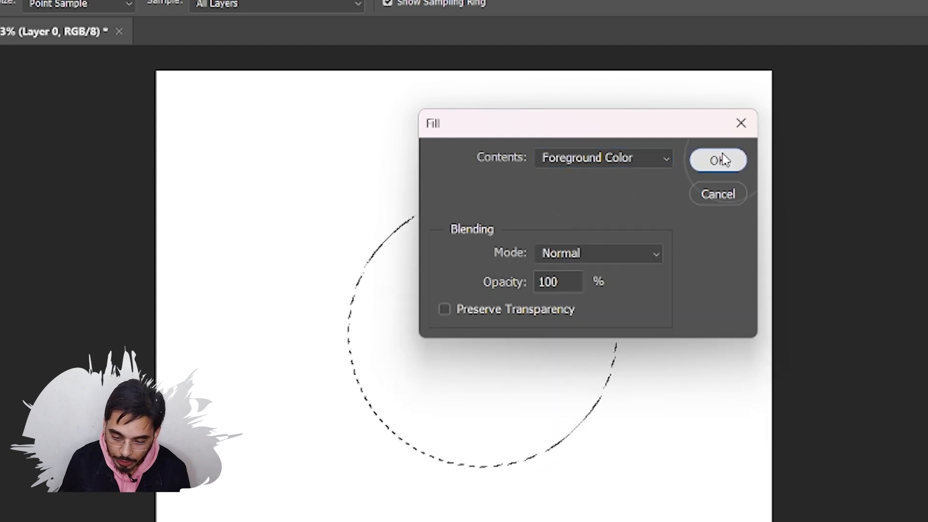
click(718, 161)
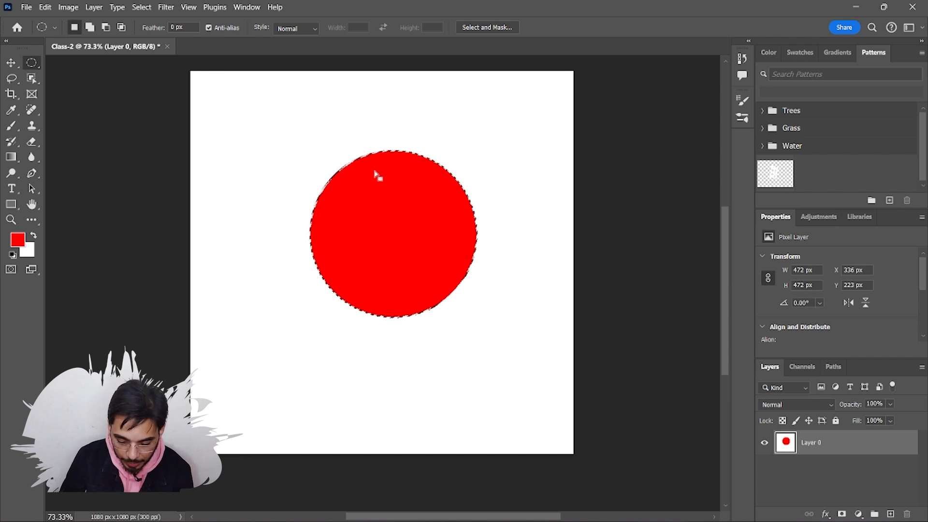
- Fill the circular selection with the white background color and deselect it
key(ctrl+BackSpace)
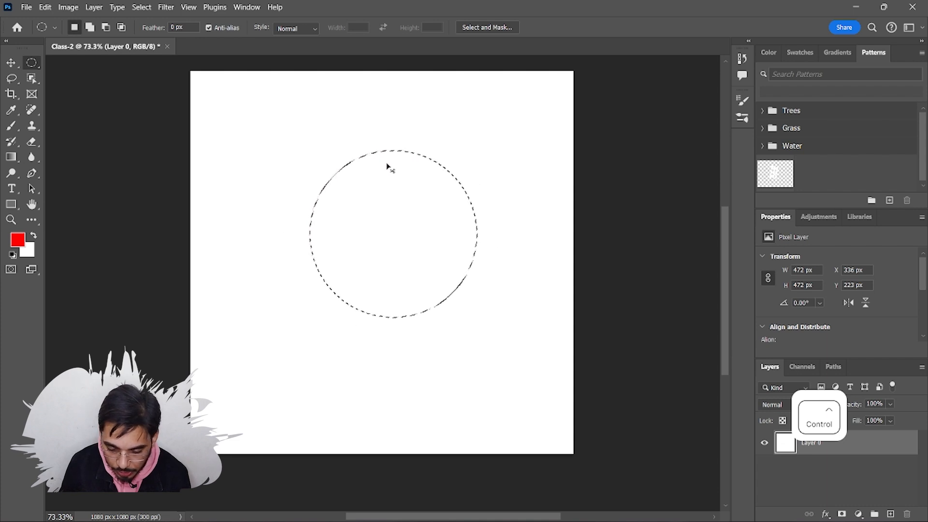
key(ctrl+d)
key(shift+m)
scroll(435, 264, up, 2)
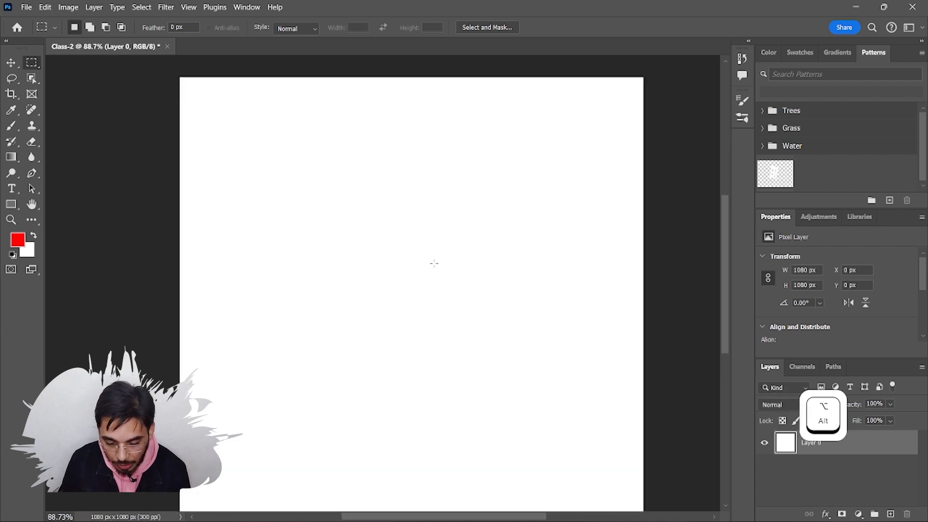
scroll(434, 264, down, 1)
scroll(432, 264, down, 1)
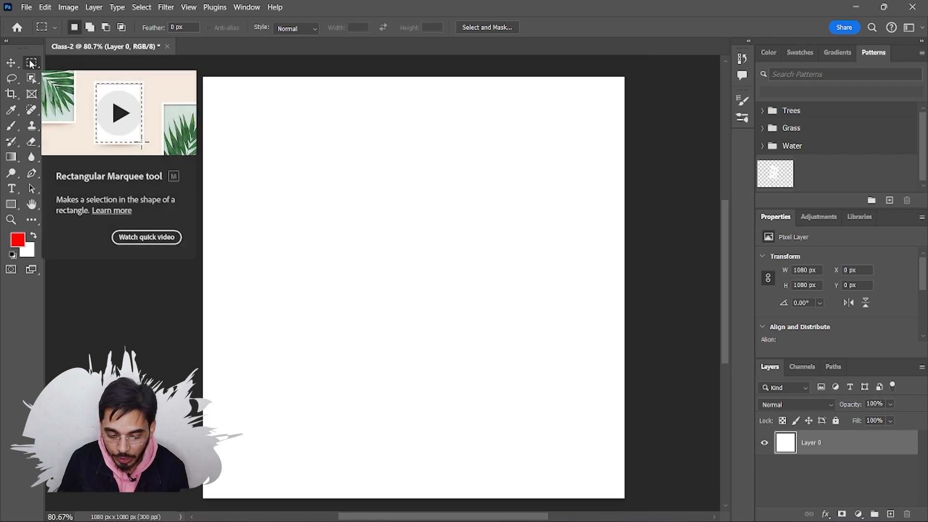
- Make a Single Row Marquee selection near mid-canvas at about Y 512 px, fill it with the red foreground color and deselect it
right_click(30, 62)
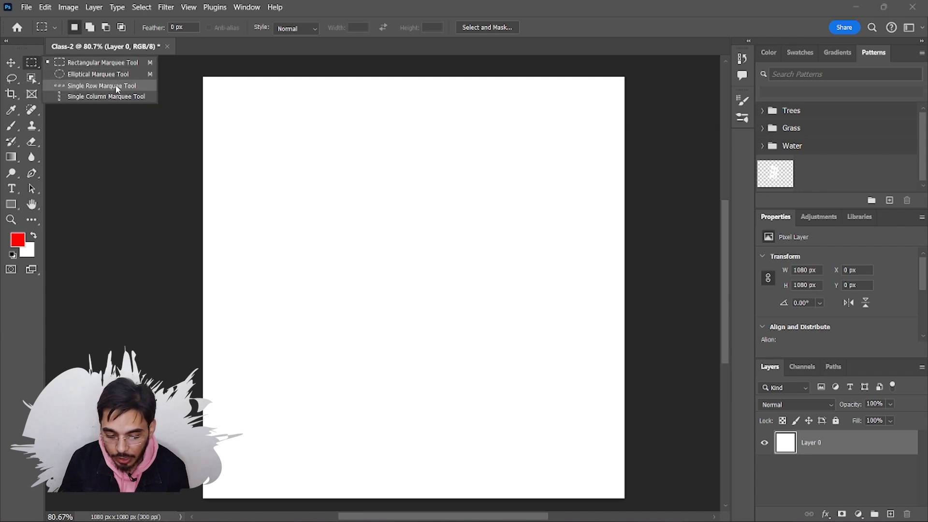
click(134, 87)
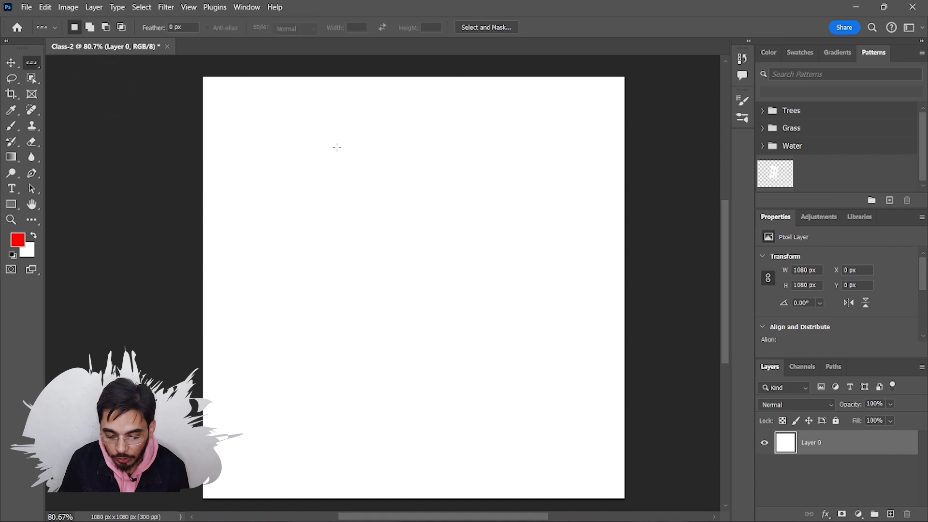
drag(281, 124, 338, 186)
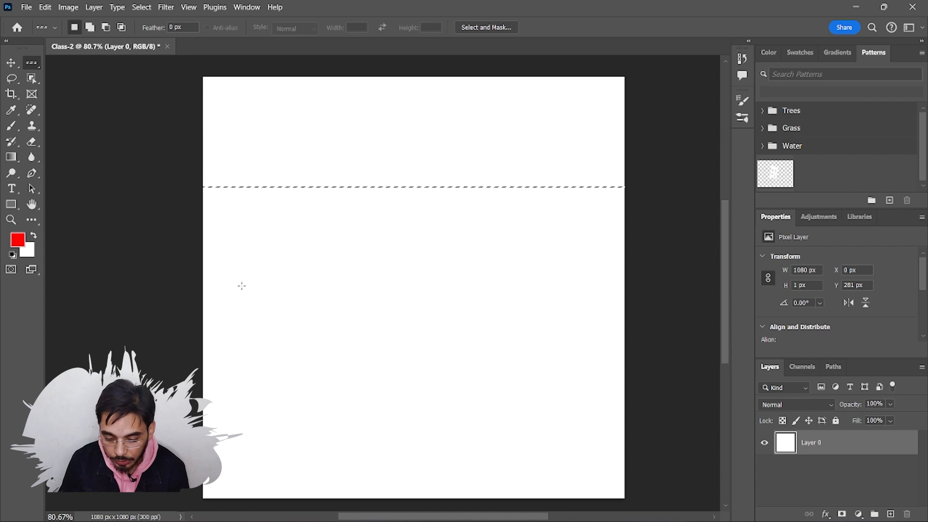
drag(356, 277, 368, 278)
ctrl+click(369, 208)
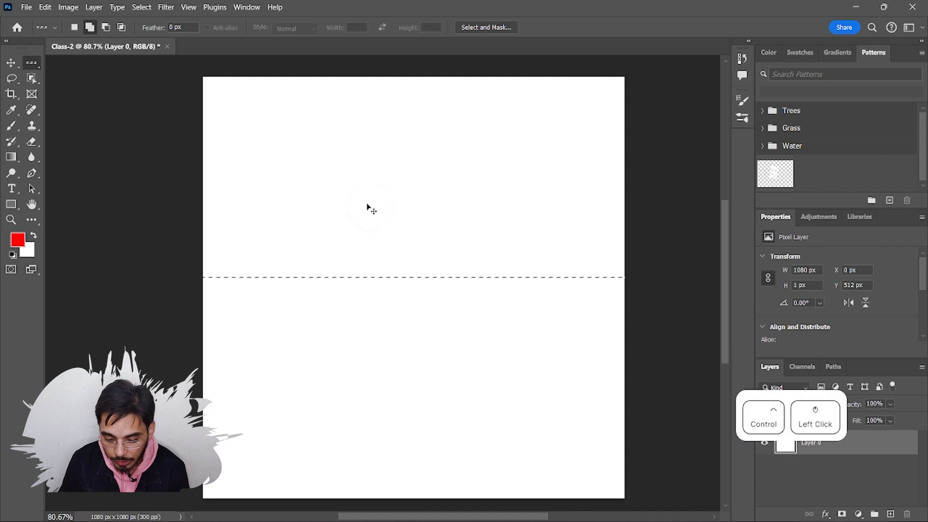
key(alt+BackSpace)
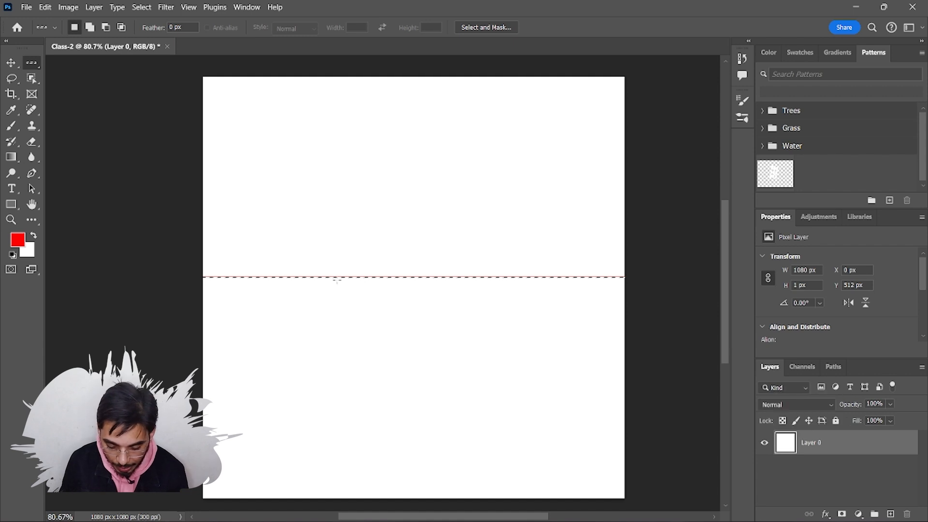
key(ctrl+d)
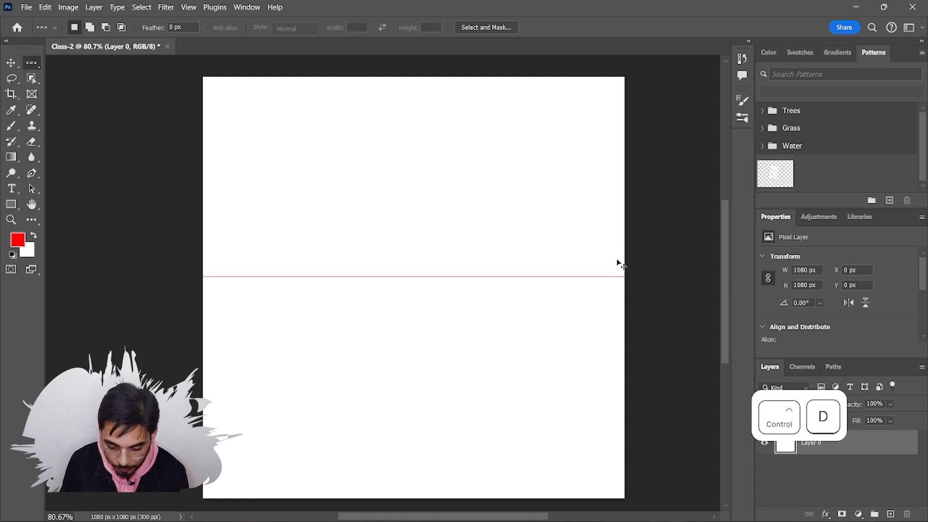
- Inspect the one-pixel red line across the middle of the canvas and undo its fill
alt+scroll(392, 303, up, 8)
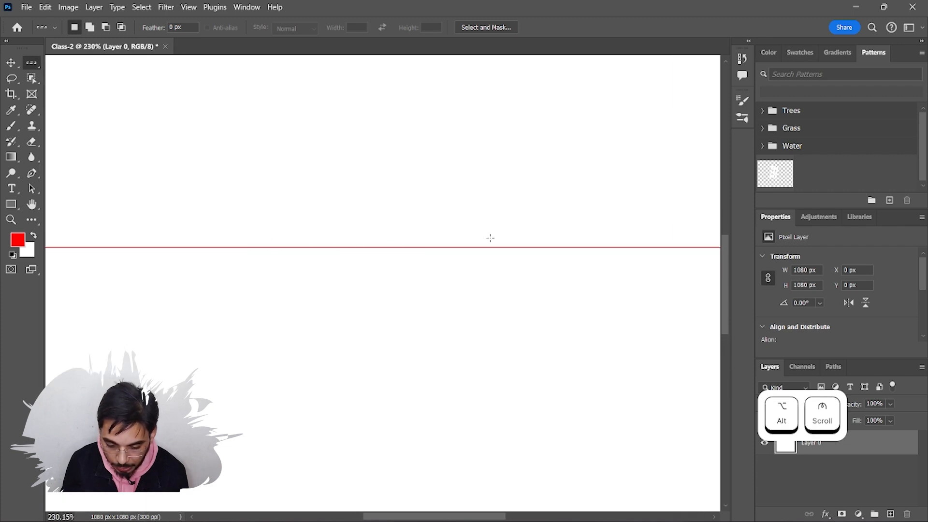
alt+scroll(435, 244, down, 8)
scroll(435, 256, up, 1)
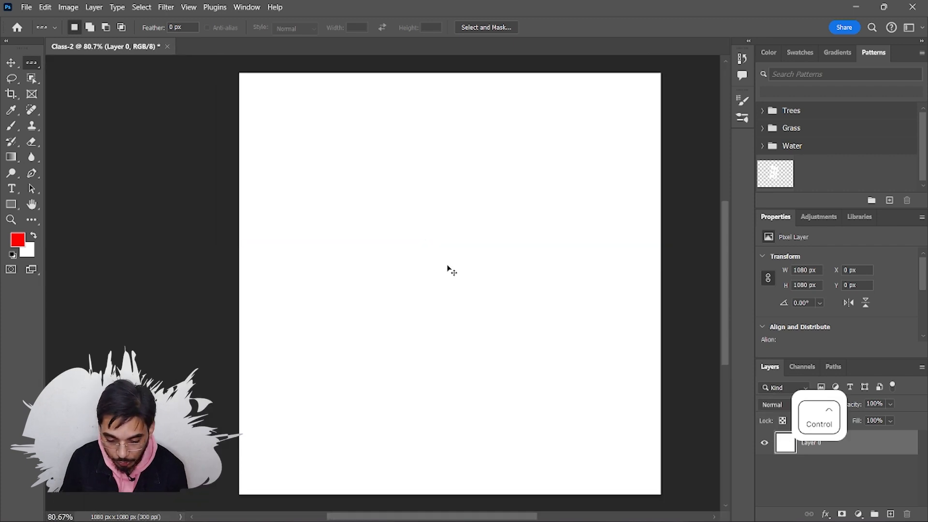
ctrl+scroll(445, 266, right, 3)
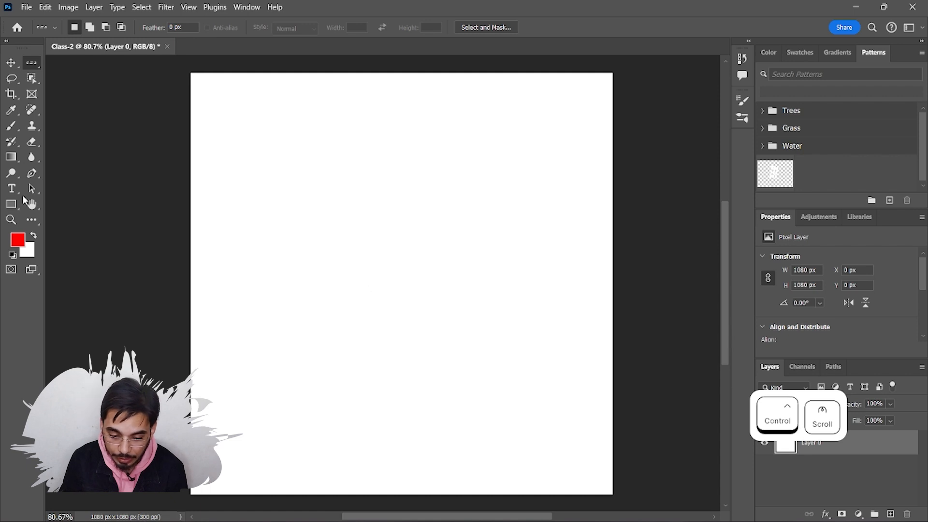
- Fill single-row selections near the canvas's upper and lower edges, at about Y 29 px and Y 1055 px, with the red foreground color
right_click(31, 62)
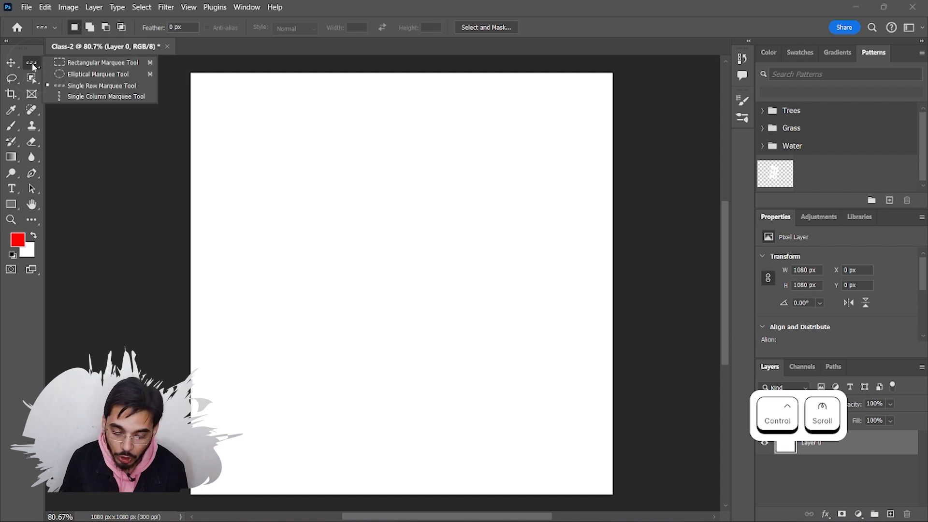
click(87, 90)
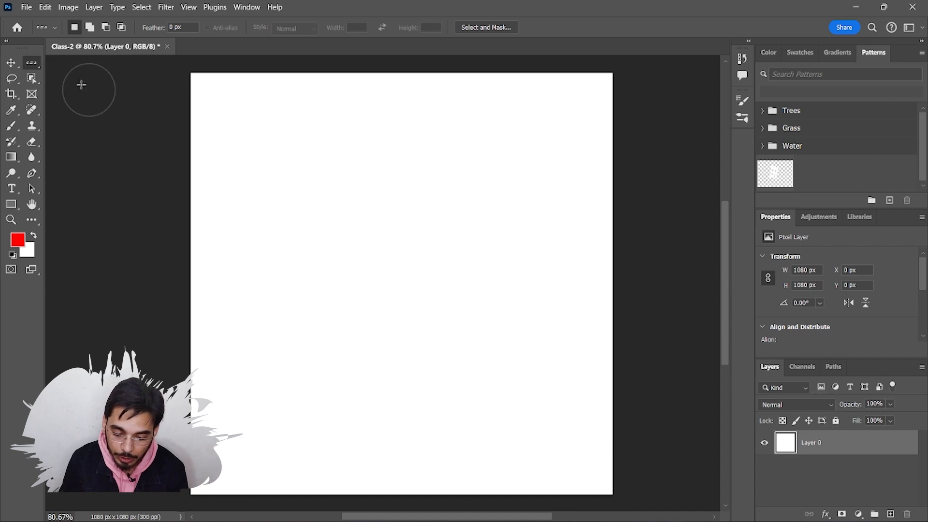
click(232, 85)
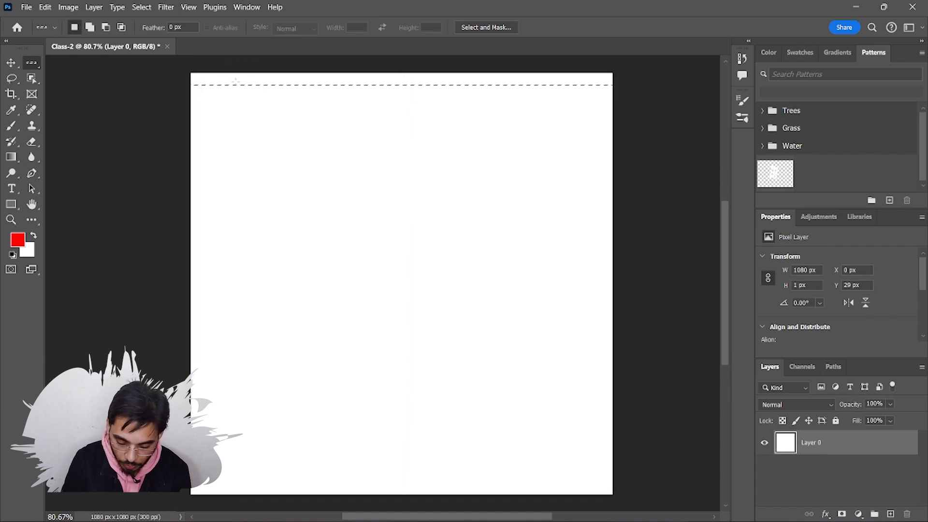
key(alt+BackSpace)
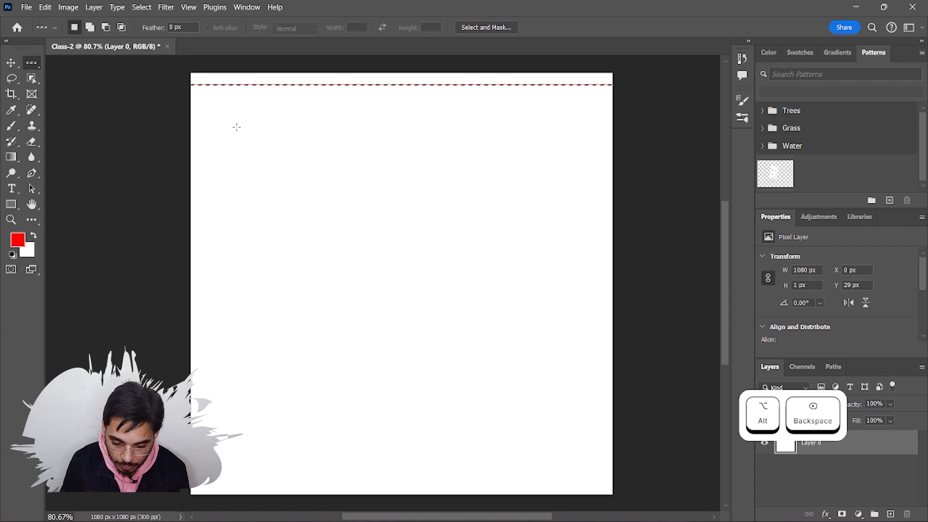
click(353, 484)
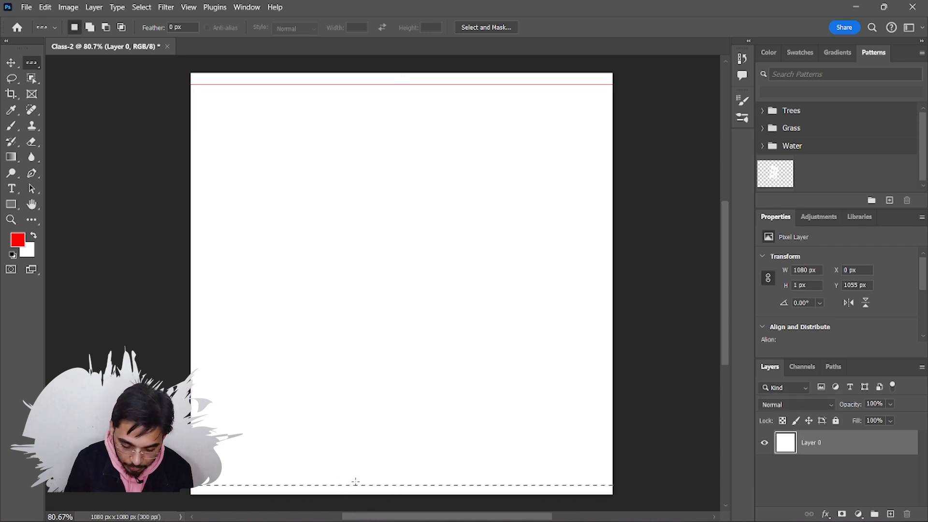
key(alt+BackSpace)
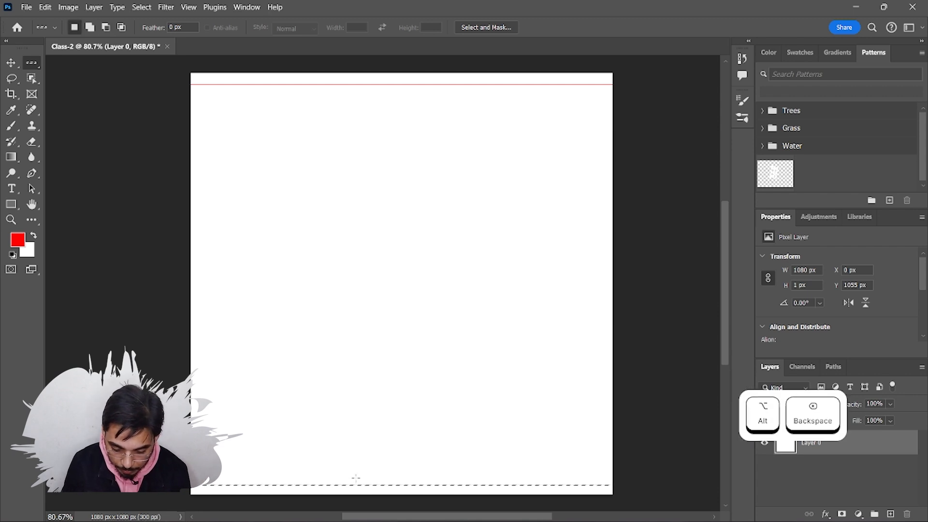
key(ctrl+d)
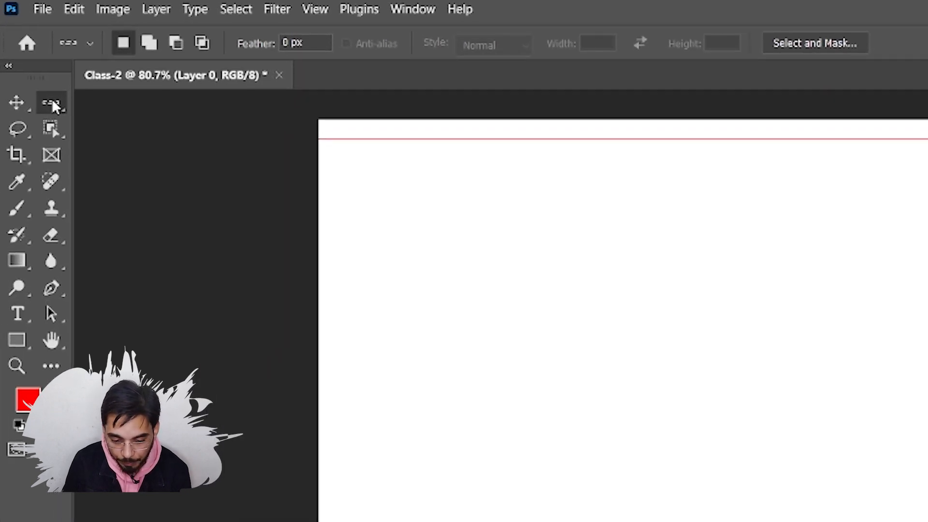
- Fill Single Column Marquee selections near the canvas's left and right edges, at about X 26 px and X 1045 px, with the red foreground color
right_click(31, 63)
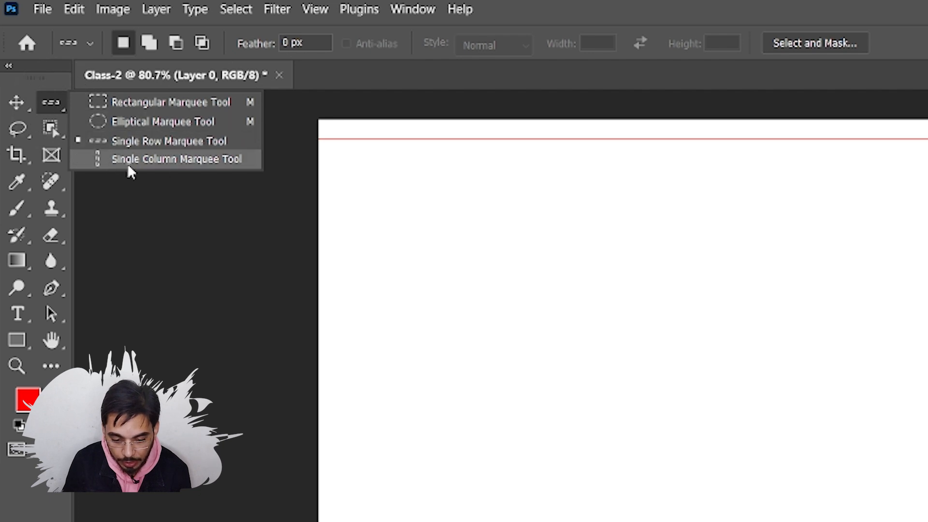
click(182, 160)
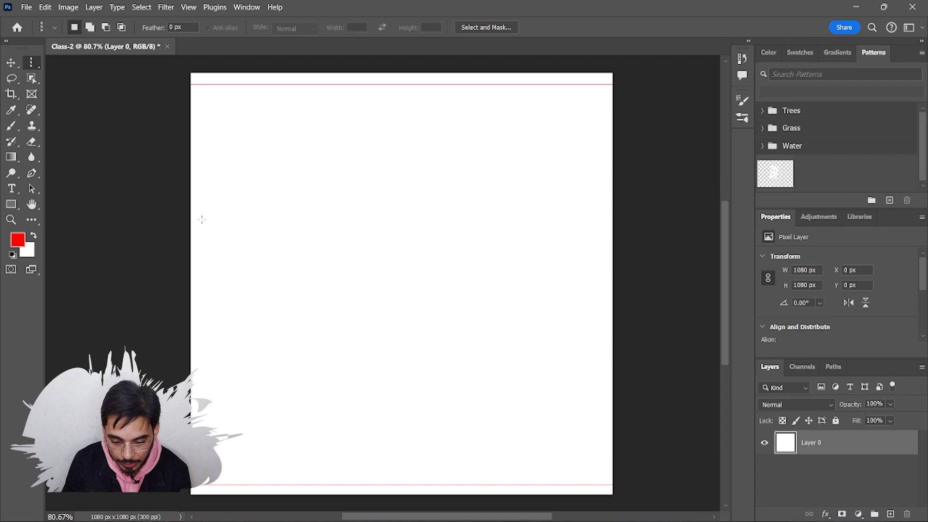
click(201, 220)
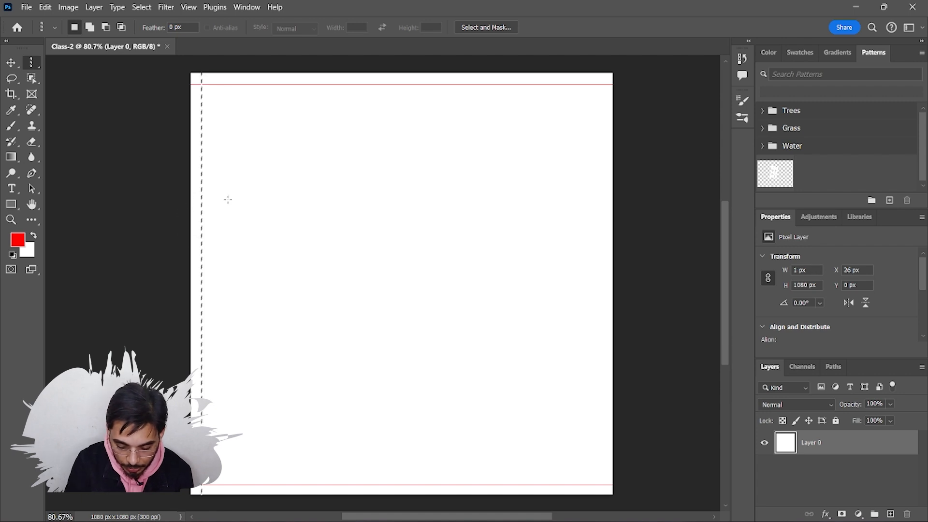
key(alt+BackSpace)
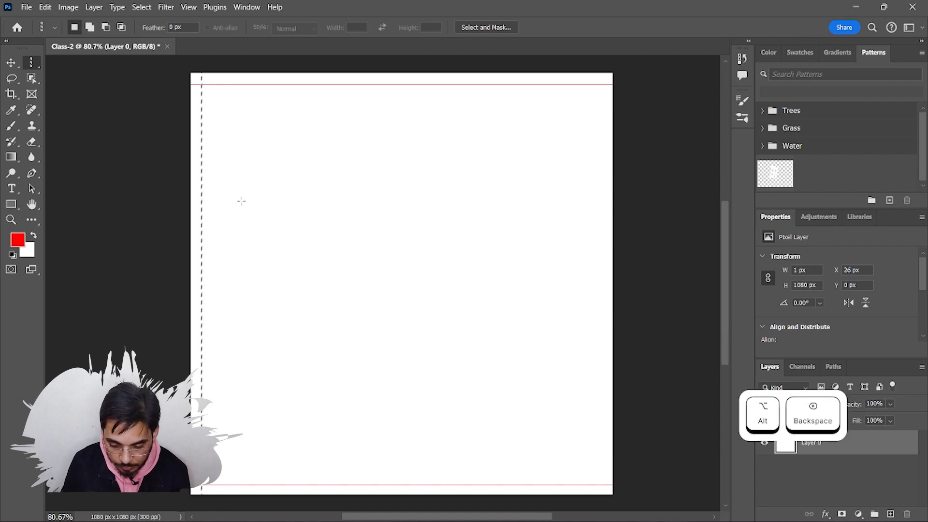
click(600, 247)
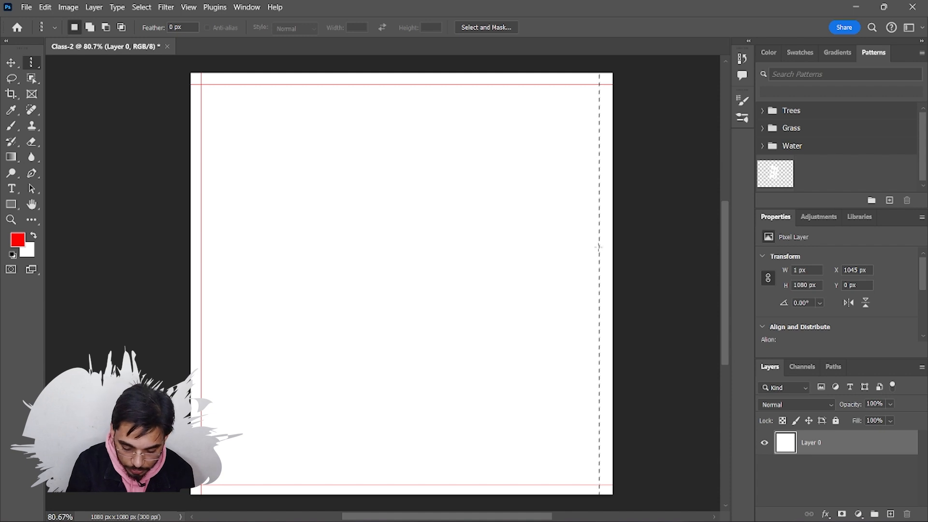
key(alt+BackSpace)
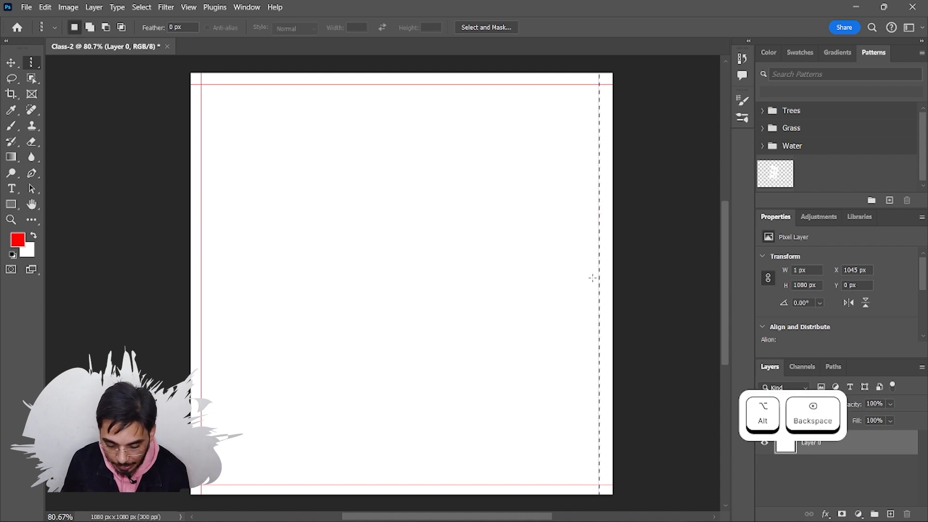
key(ctrl+d)
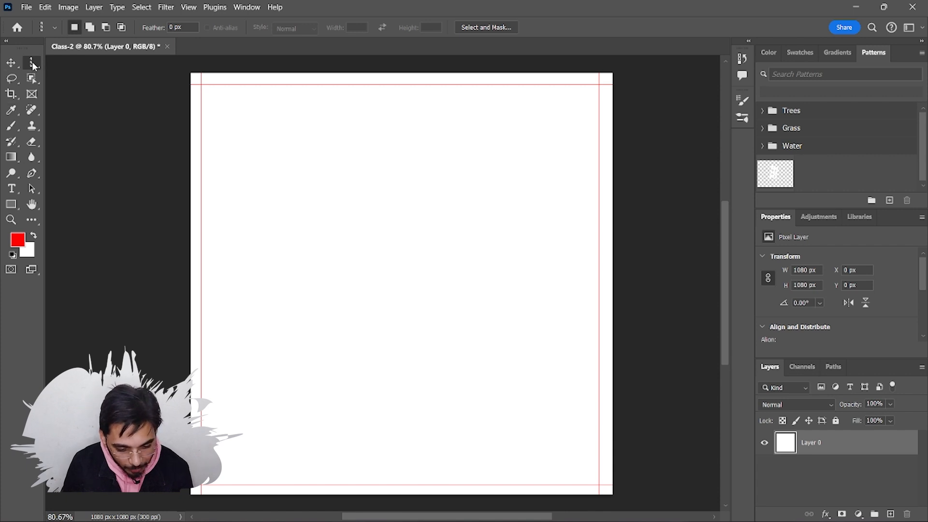
- Draw a rectangular selection about 373 × 284 px, shift it slightly up and left, and replace it with a roughly square selection right of the canvas center
right_click(32, 64)
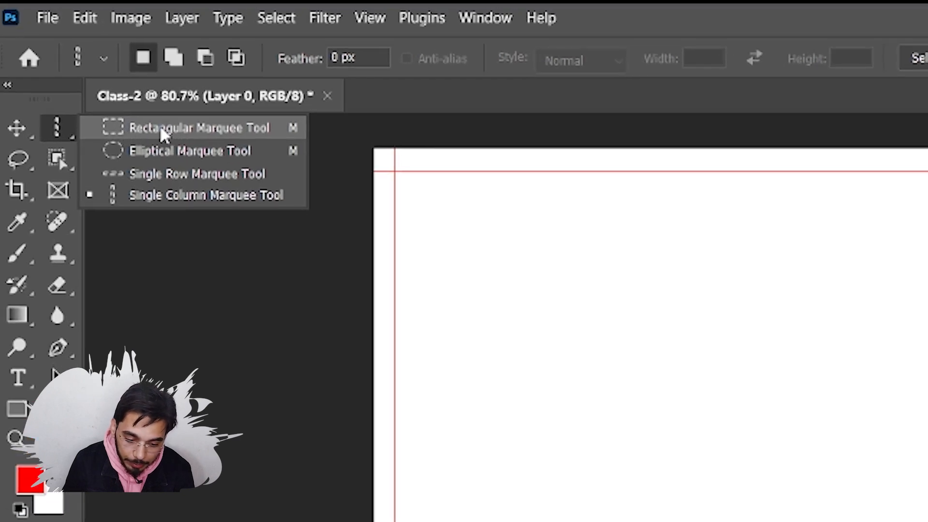
click(162, 130)
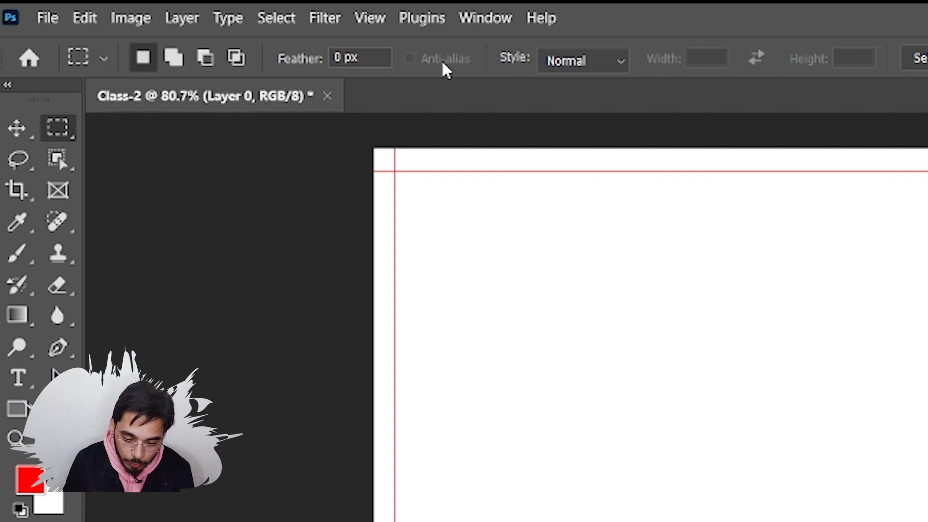
right_click(59, 122)
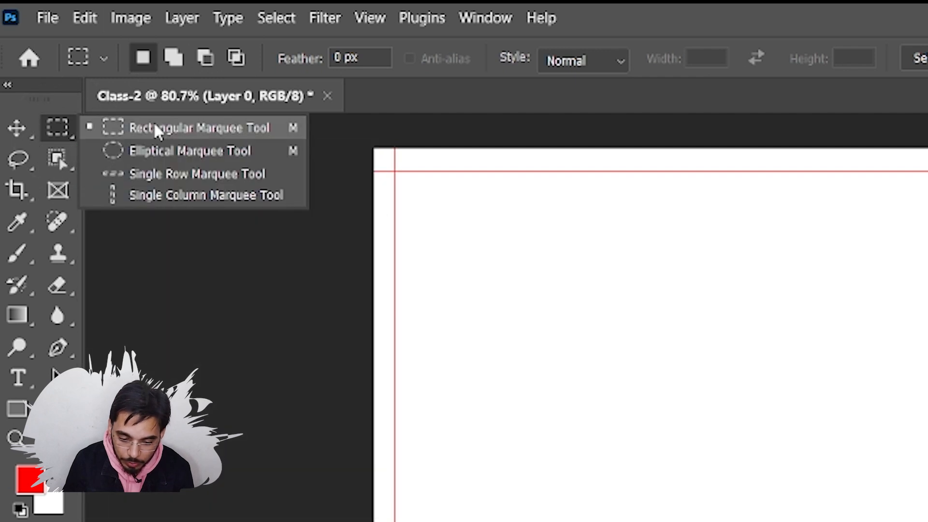
click(157, 151)
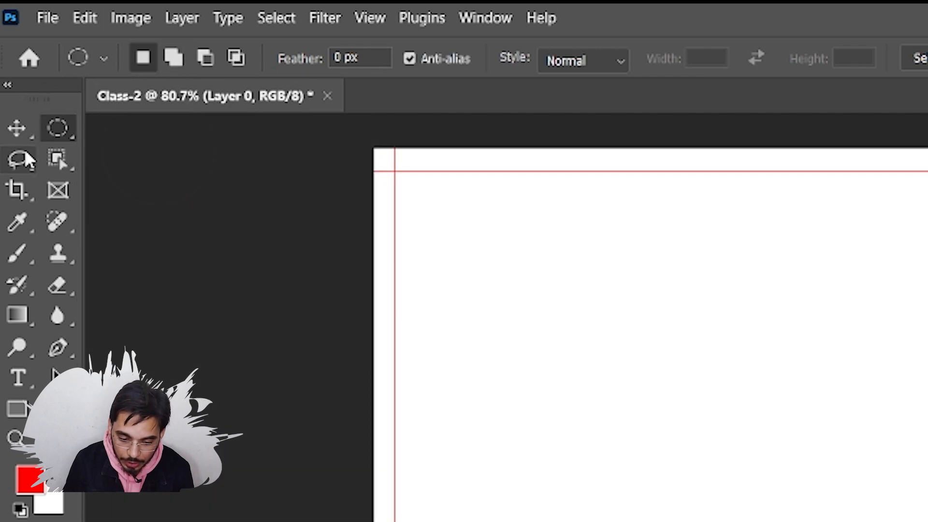
right_click(51, 127)
click(140, 128)
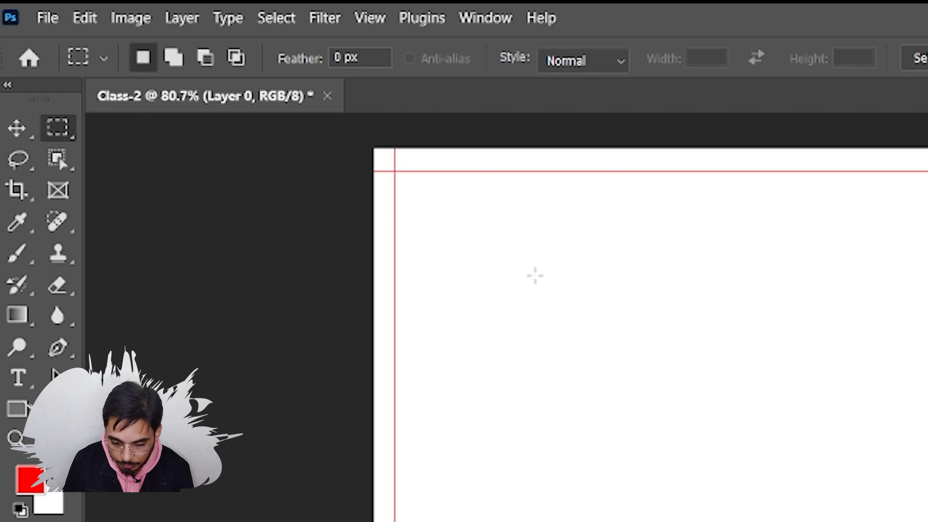
drag(535, 275, 830, 496)
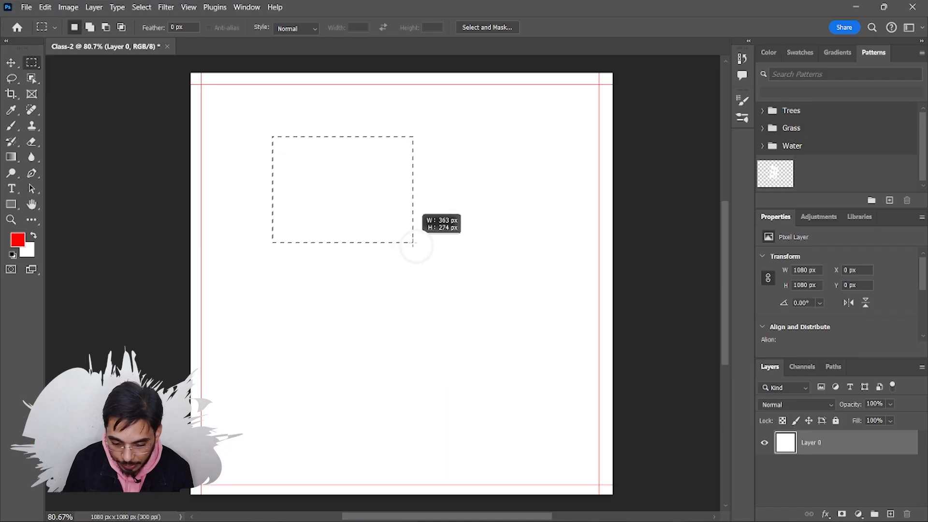
drag(413, 244, 417, 247)
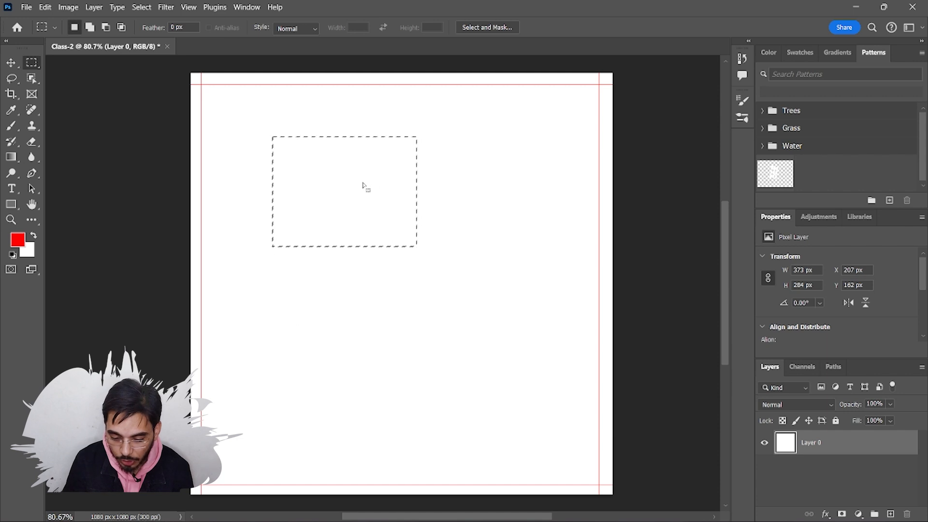
mouse_move(365, 187)
mouse_down()
mouse_move(412, 225)
mouse_move(360, 176)
mouse_up()
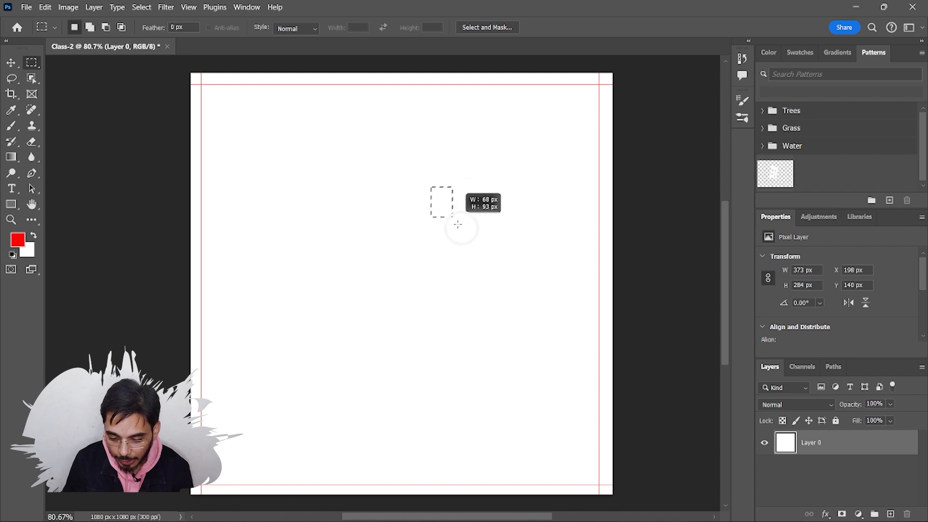
drag(548, 307, 571, 325)
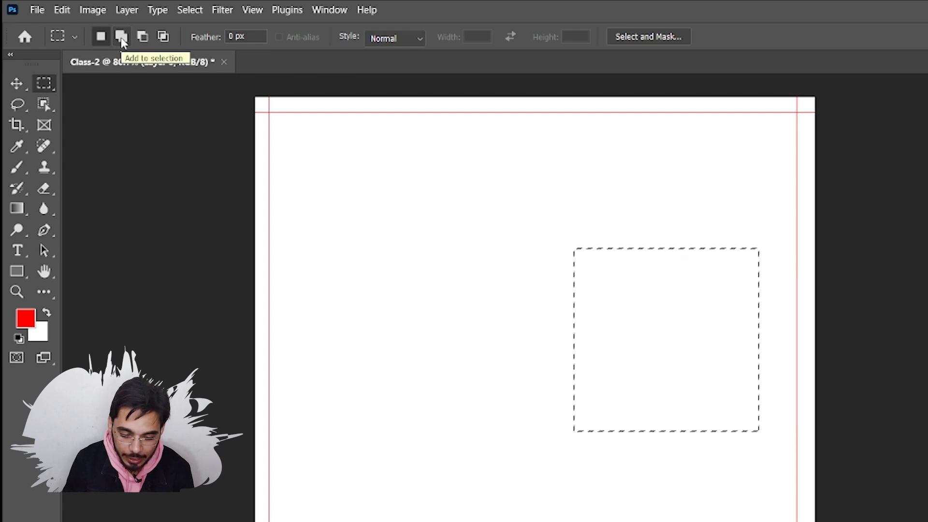
- Add an overlapping rectangle at the square selection's upper-left corner and a circle across the lower-left notch between the two shapes
click(121, 39)
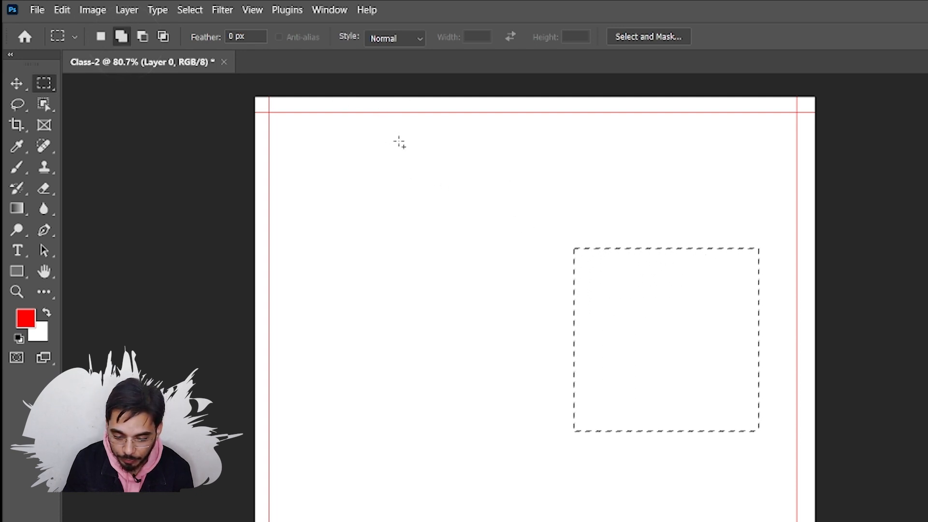
drag(396, 139, 601, 284)
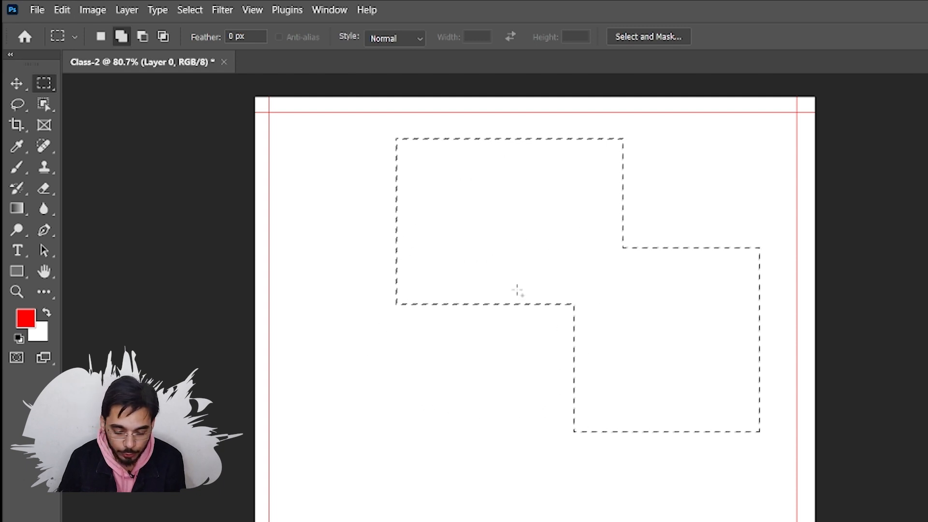
right_click(44, 83)
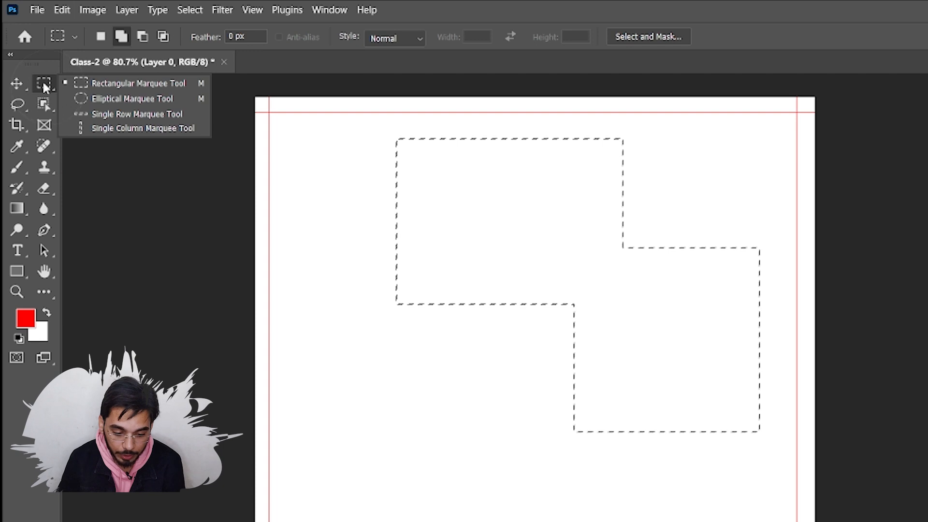
click(116, 99)
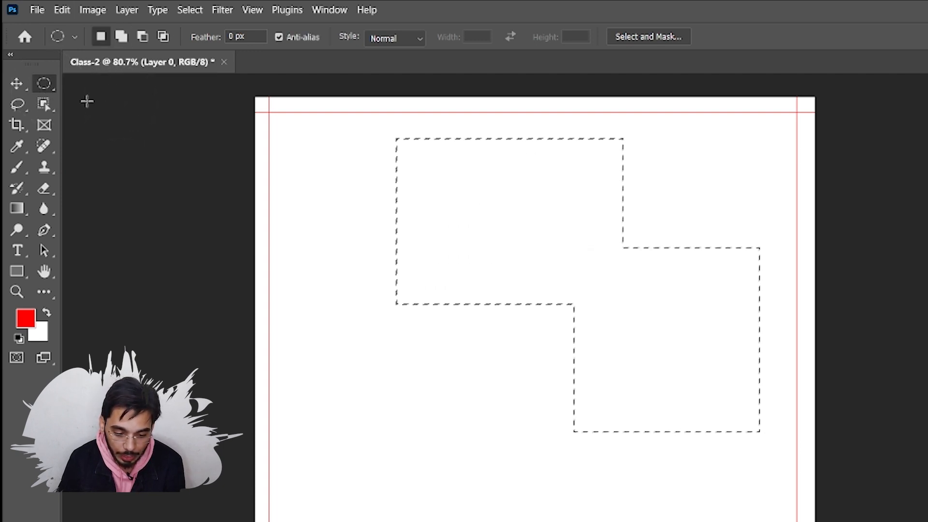
click(123, 41)
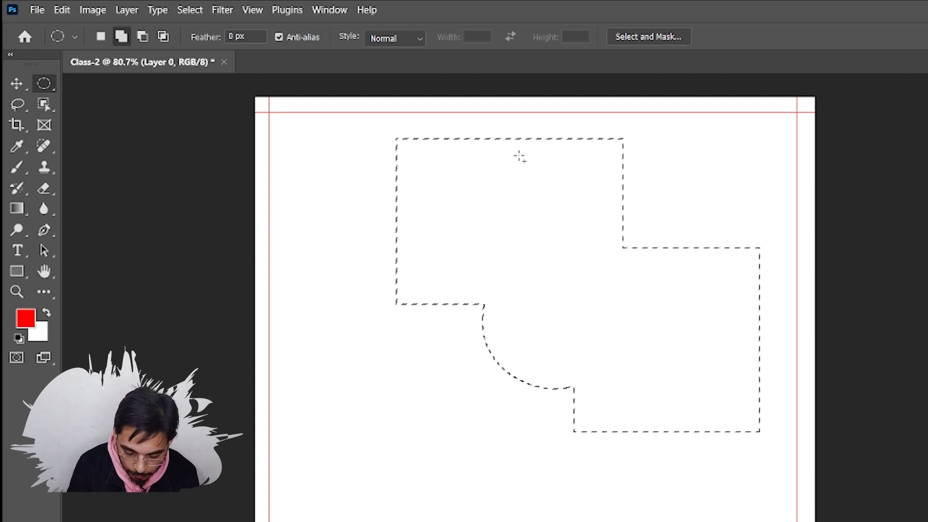
- Subtract a wide ellipse from the combined selection's left side and a tall ellipse from its lower edge
key(alt)
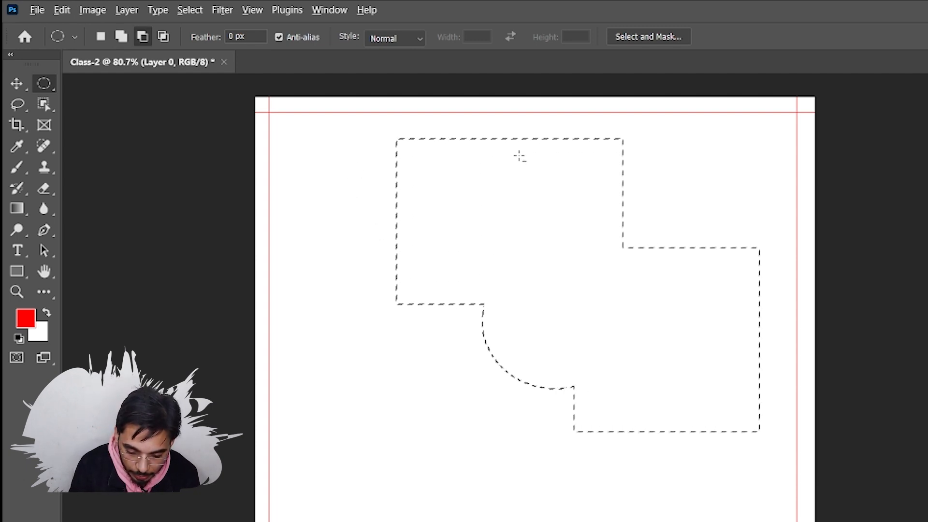
key(alt+BackSpace)
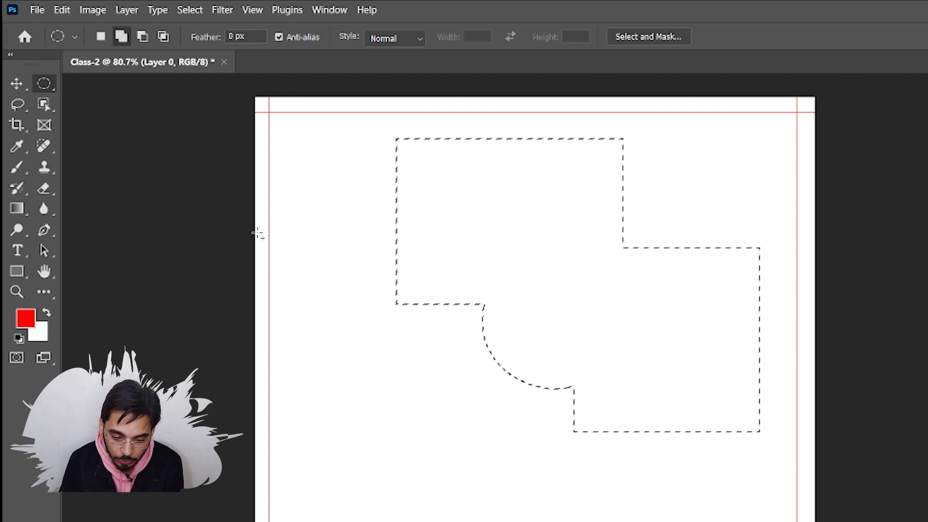
click(141, 37)
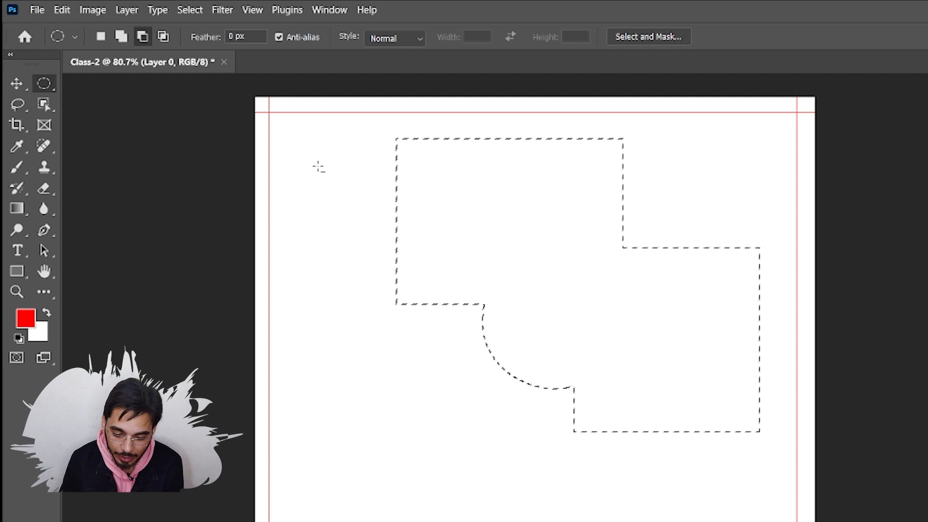
drag(320, 166, 558, 253)
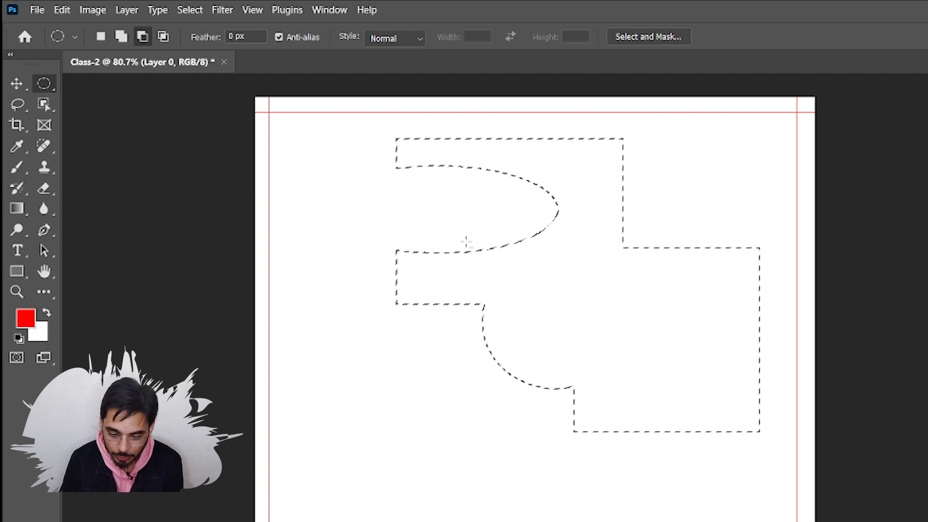
drag(638, 497, 718, 343)
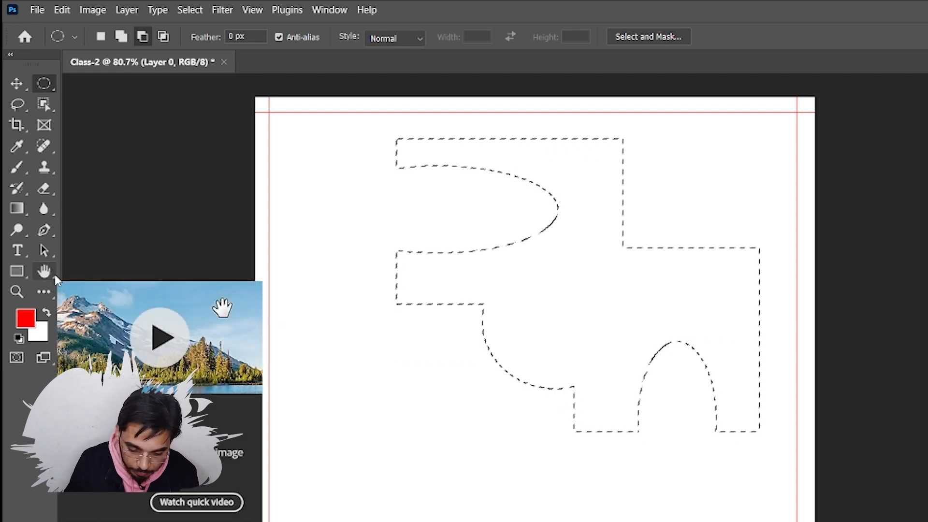
- Fill the combined selection with the red foreground color, deselect it, and undo both the deselection and the fill
key(alt+BackSpace)
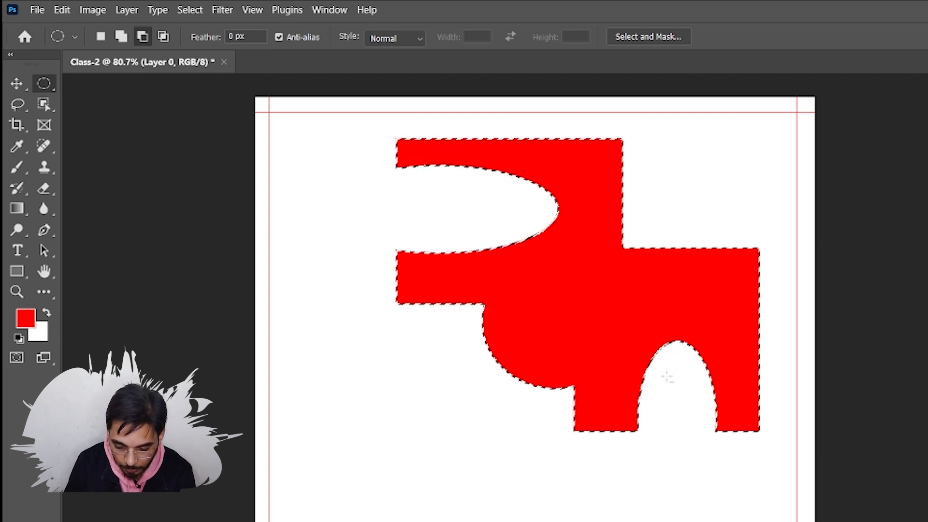
key(ctrl+d)
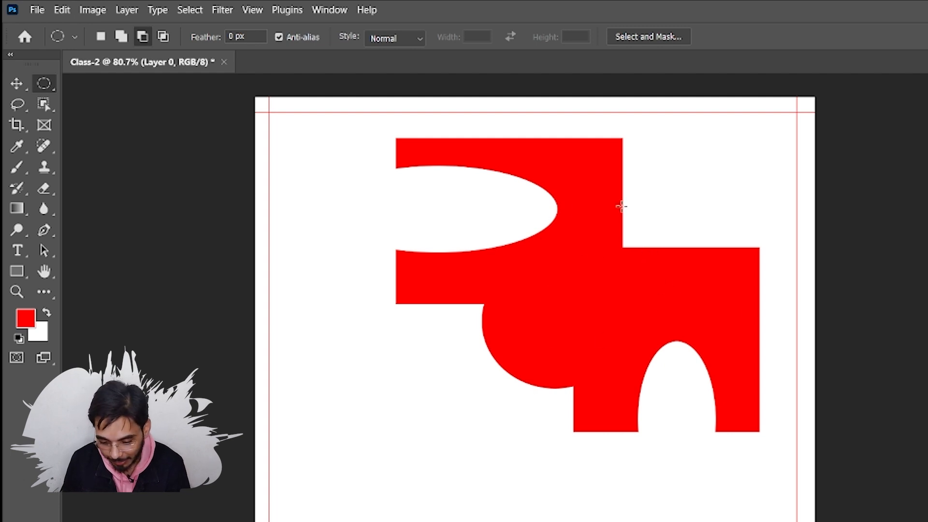
key(ctrl+z)
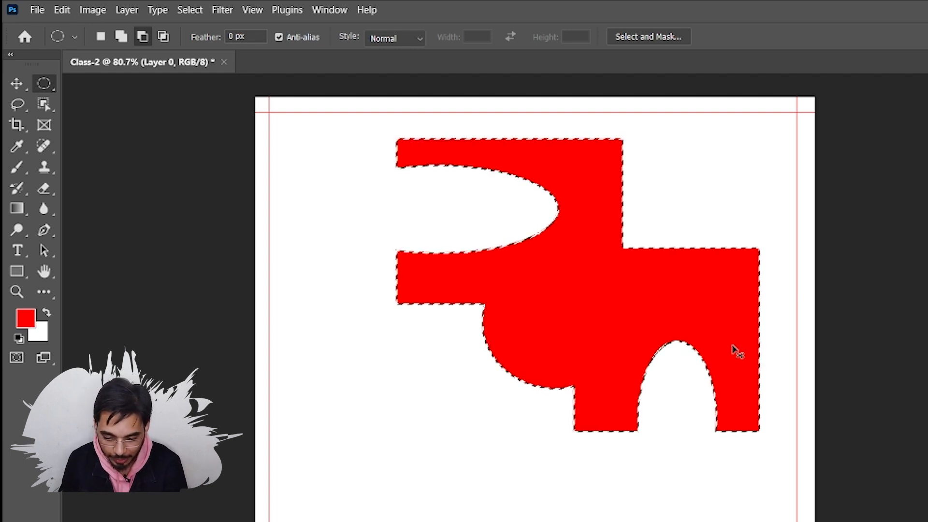
key(ctrl+z)
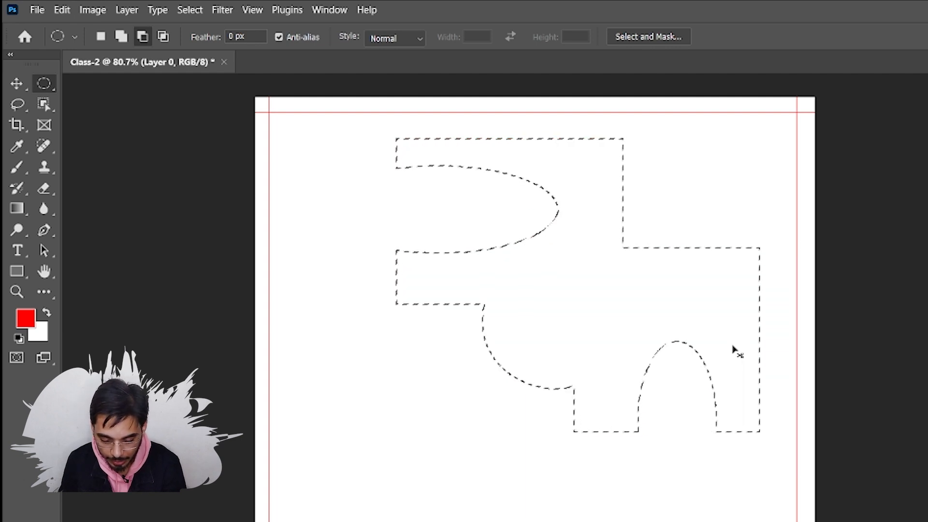
- Intersect the selection with a large ellipse over its lower-left part, fill the overlap with the red foreground color and deselect it
click(163, 37)
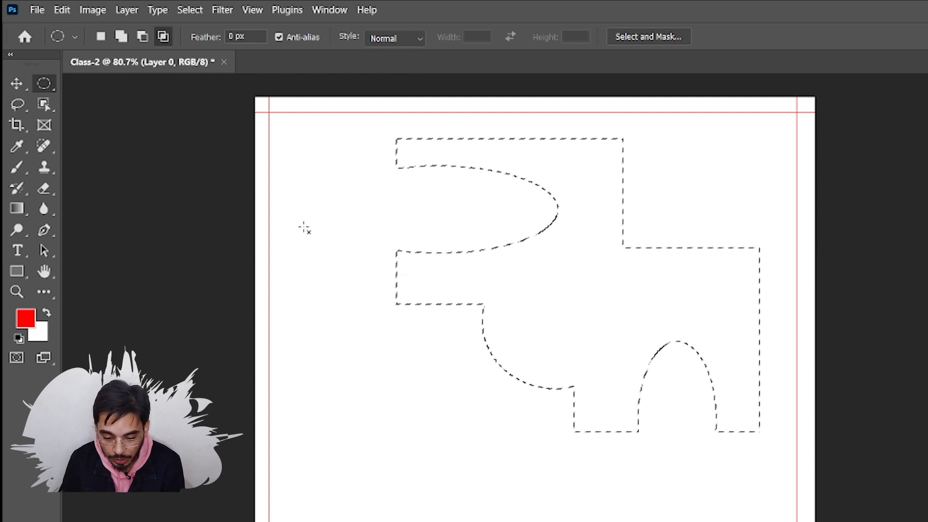
drag(296, 219, 593, 454)
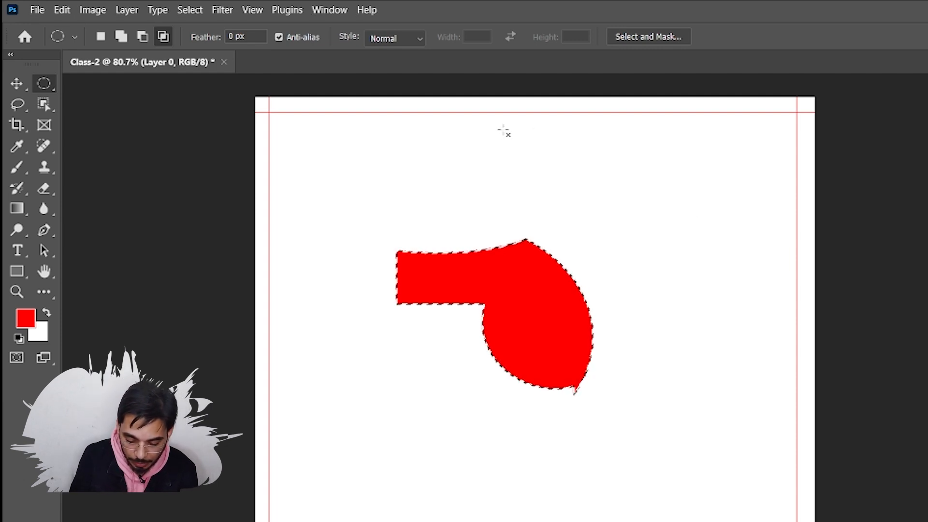
key(ctrl+d)
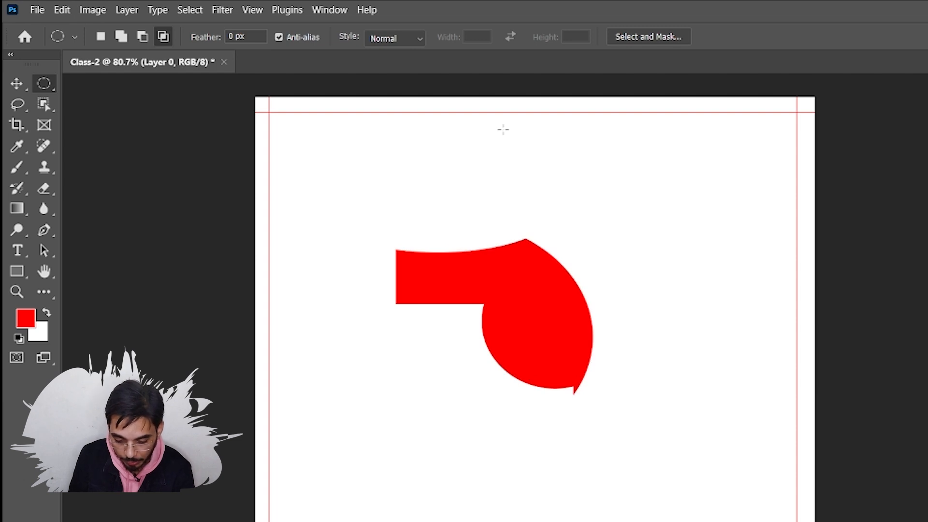
- Restore the selection around the red shape, remove its red fill and deselect
key(ctrl+shift+d)
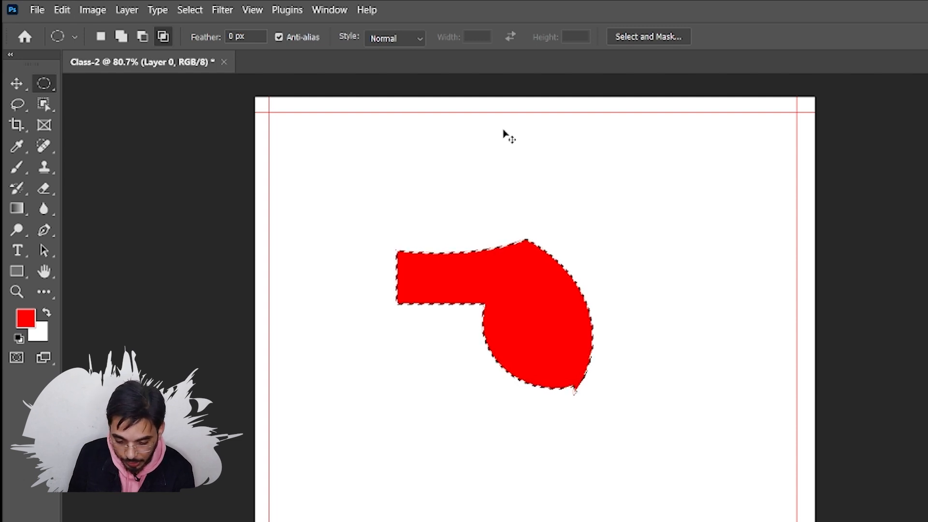
key(Delete)
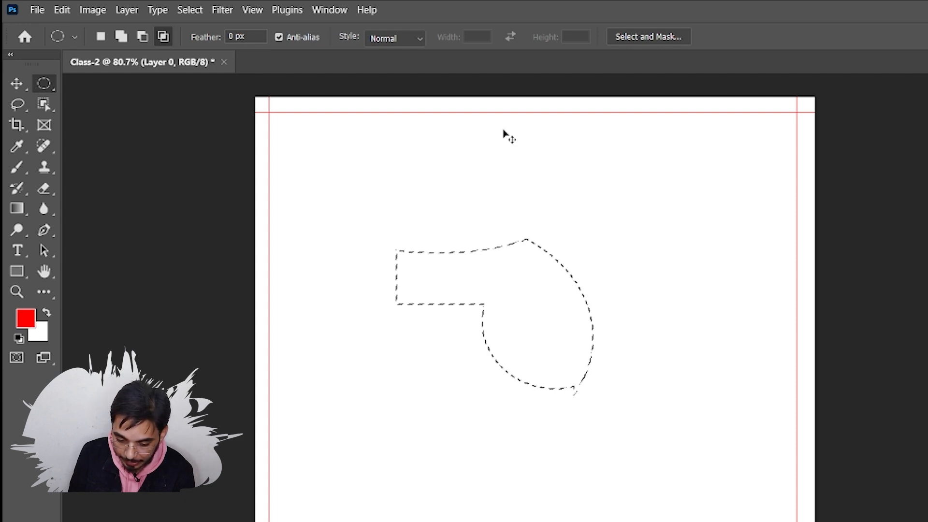
key(ctrl+d)
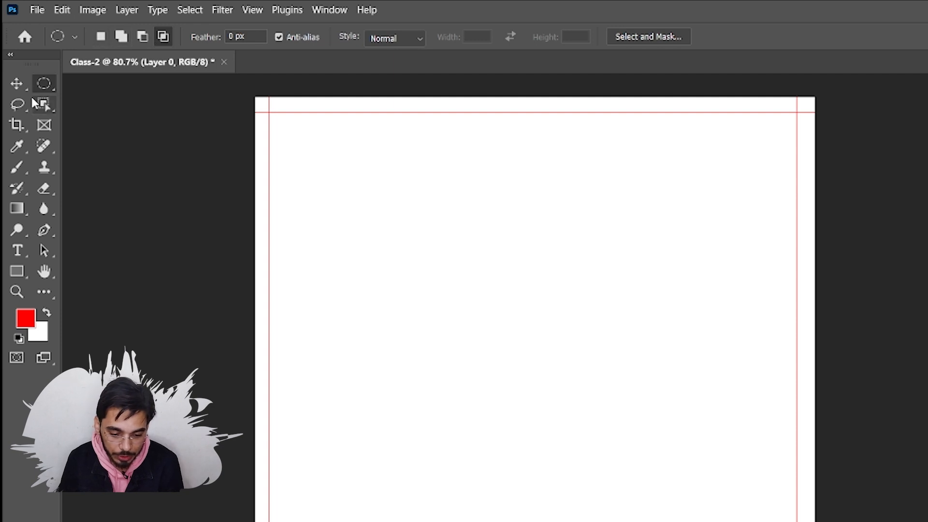
- Fill a Rectangular Marquee selection in the canvas's upper-left area with the red foreground color, deselect it and inspect the rectangle's edges
right_click(38, 80)
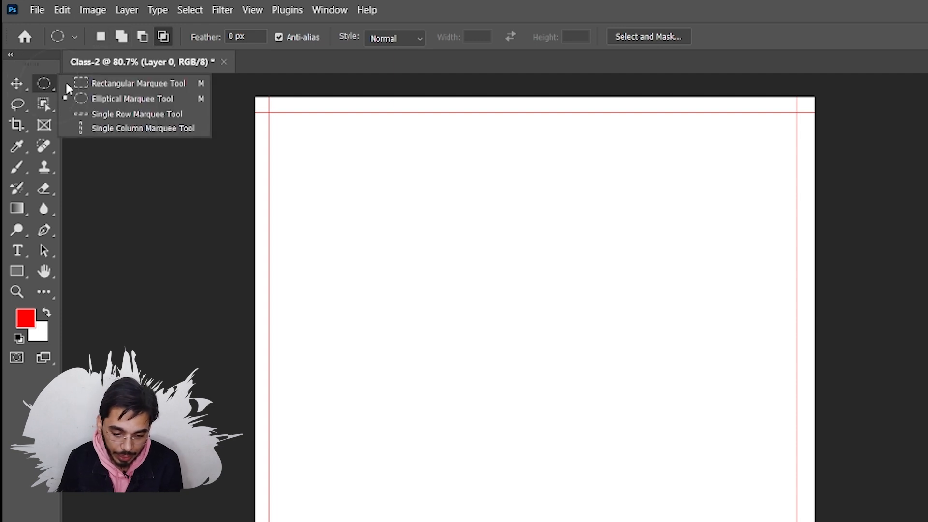
click(91, 82)
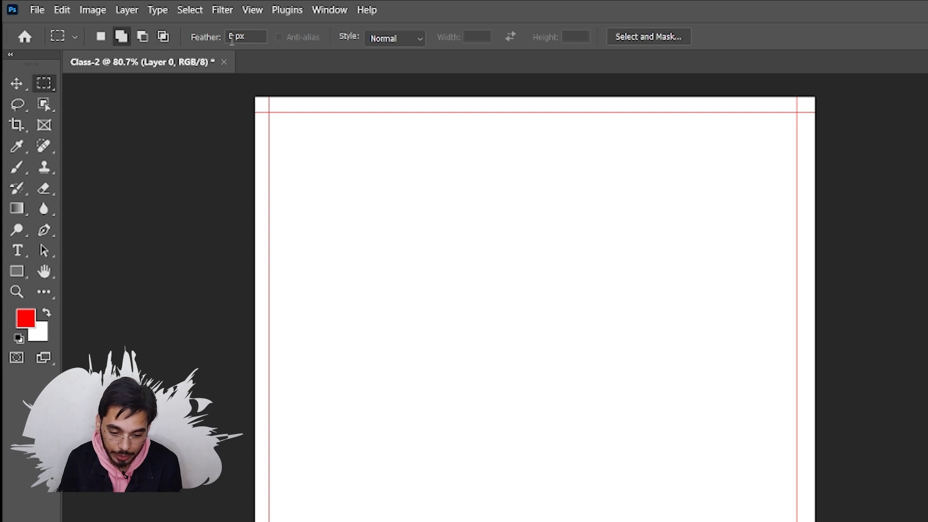
drag(324, 179, 591, 353)
key(alt+BackSpace)
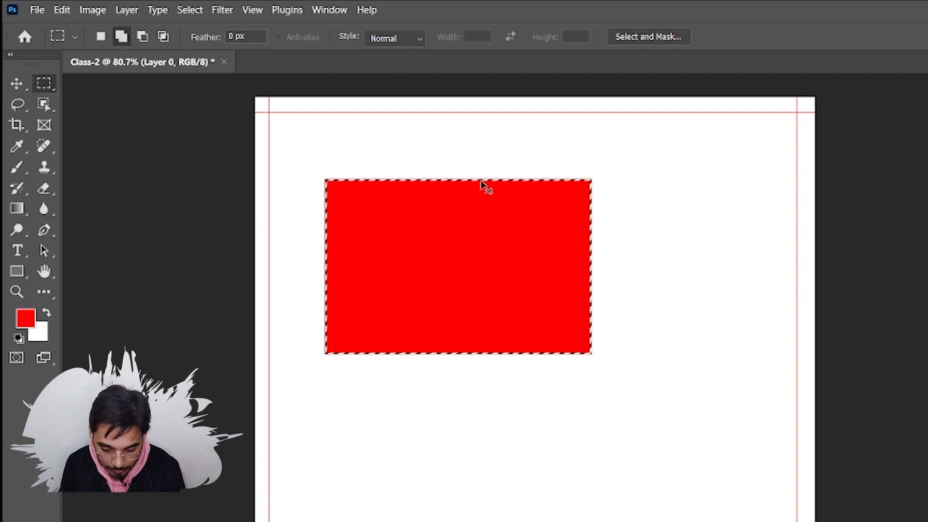
key(ctrl+d)
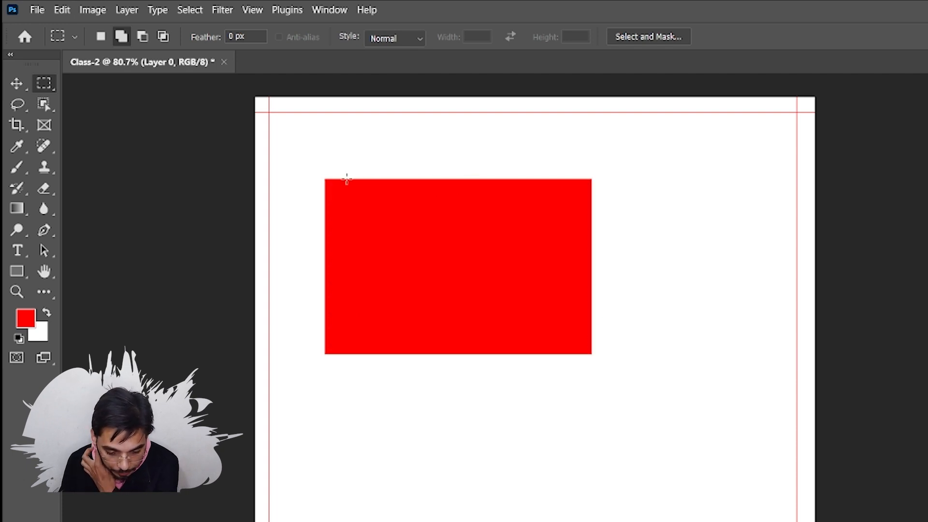
scroll(378, 181, up, 3)
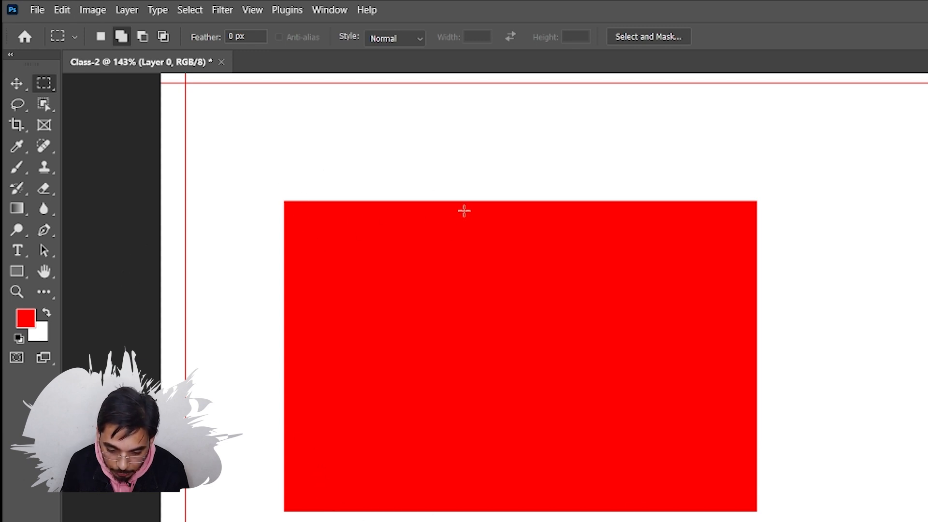
scroll(435, 203, down, 2)
scroll(429, 196, down, 2)
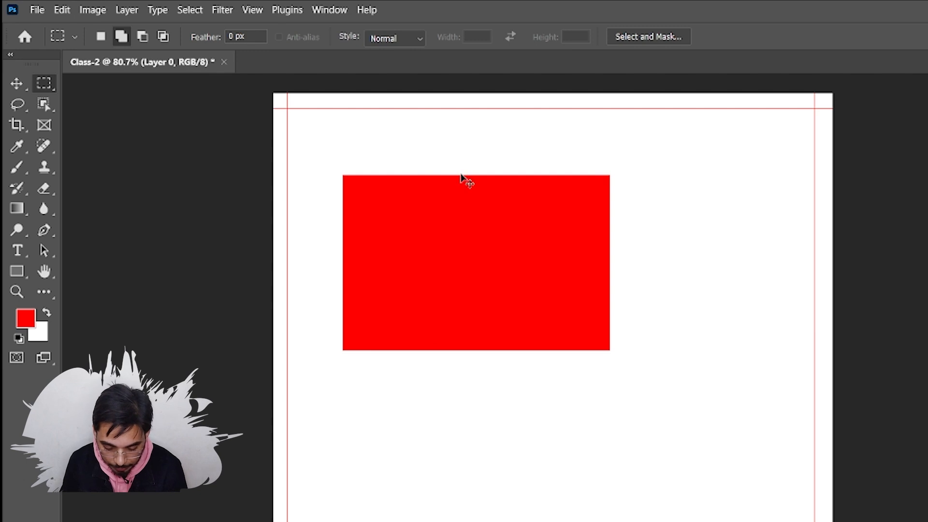
- Undo the deselection and the red fill, and clear the rectangular selection to leave the canvas blank
key(ctrl+z)
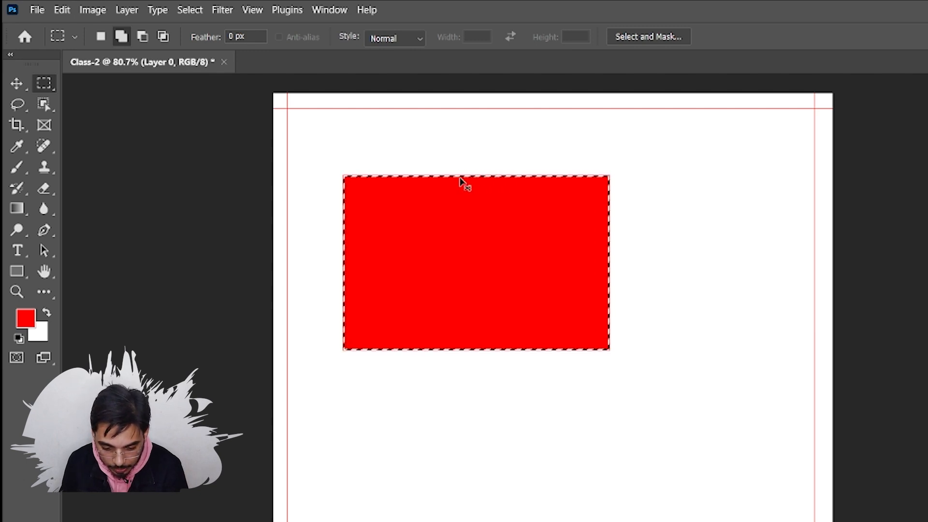
key(ctrl+z)
key(ctrl+z)
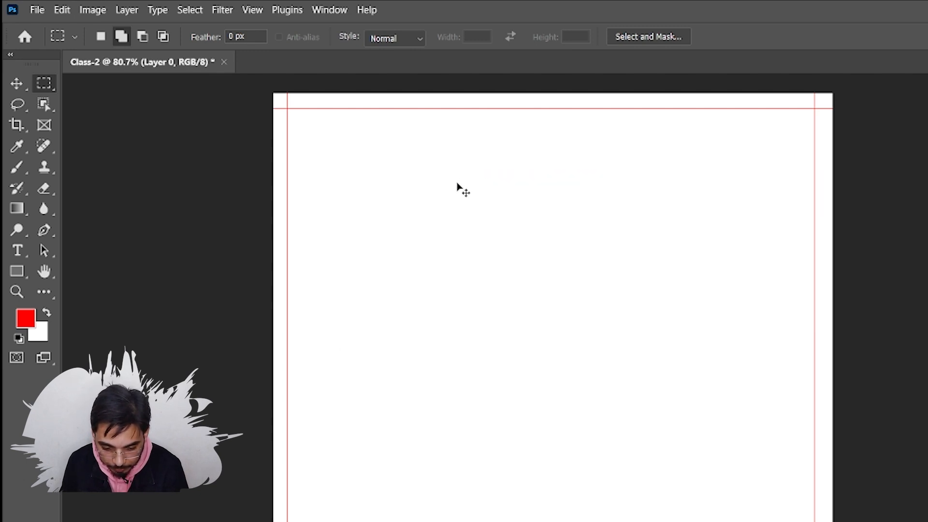
- Set the Rectangular Marquee's Feather to 25 px after trying 15 px
click(234, 36)
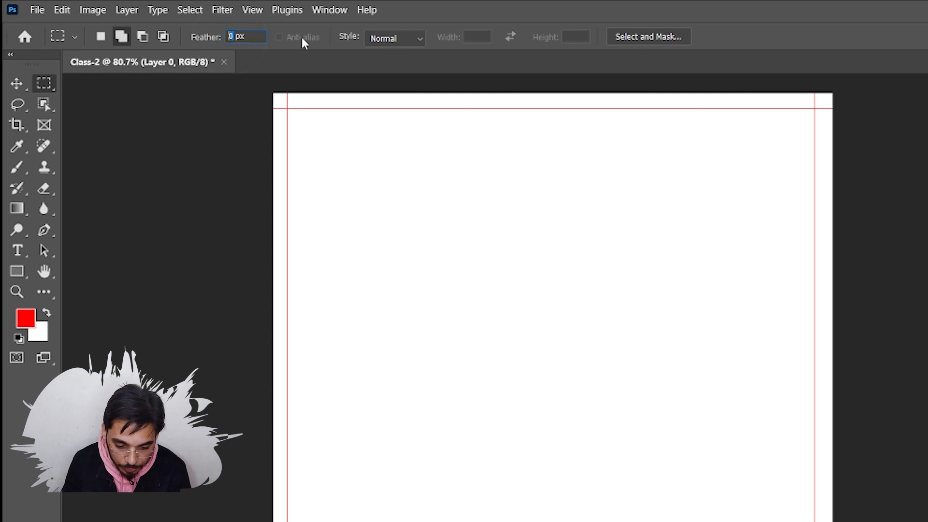
text(15)
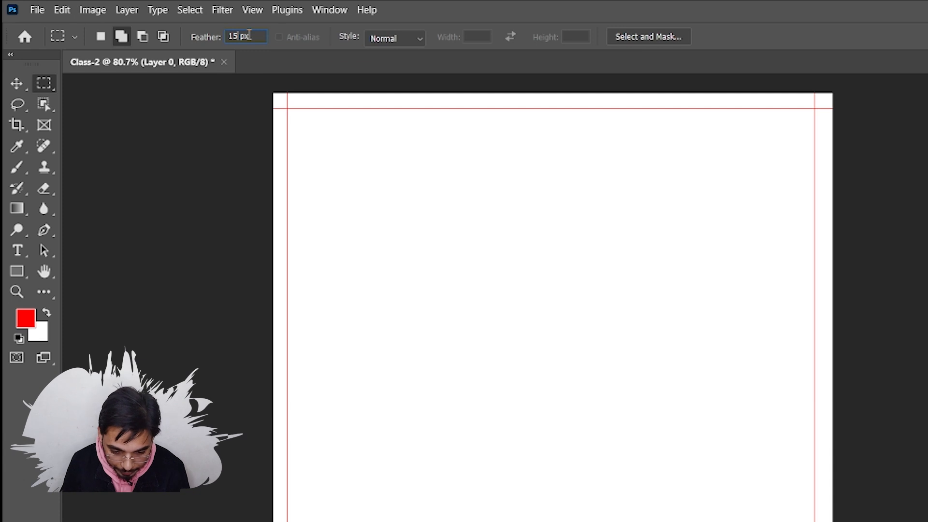
key(BackSpace)
key(BackSpace)
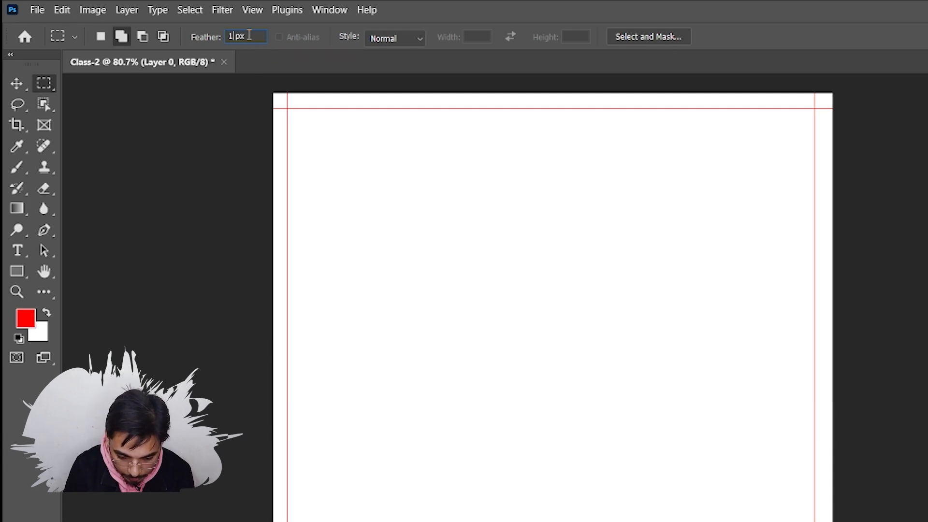
text(25)
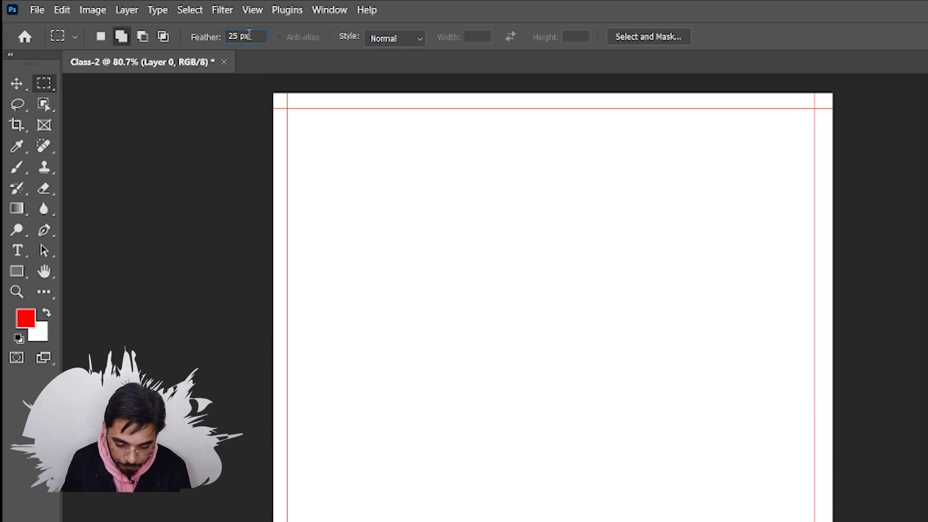
- Fill a feathered rectangular selection in the canvas's upper middle with the red foreground color, inspect its soft edges deselected, and restore the unfilled selection
drag(395, 227, 676, 398)
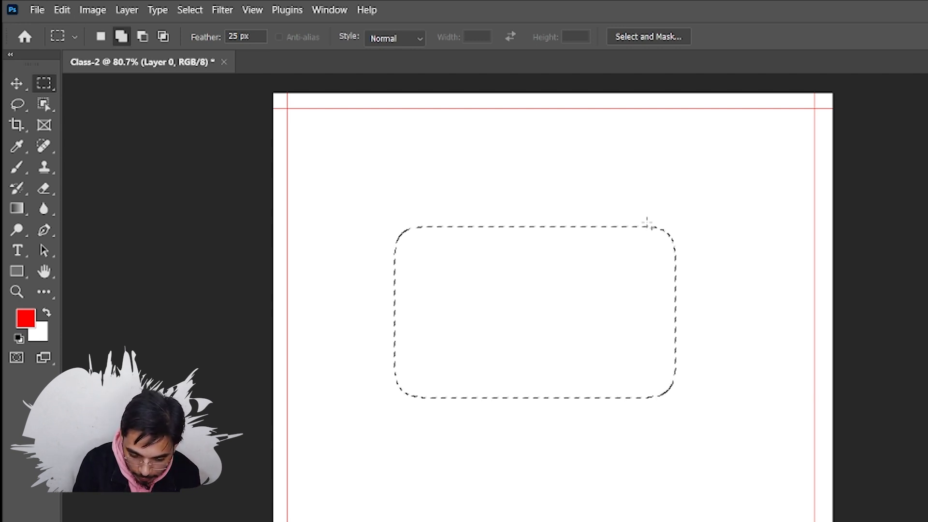
key(alt)
key(shift)
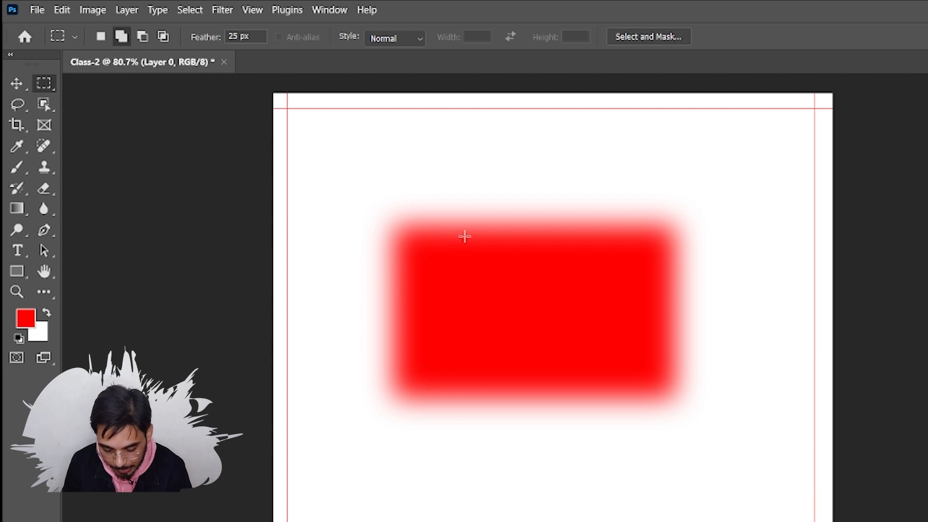
scroll(458, 232, up, 5)
scroll(469, 243, down, 4)
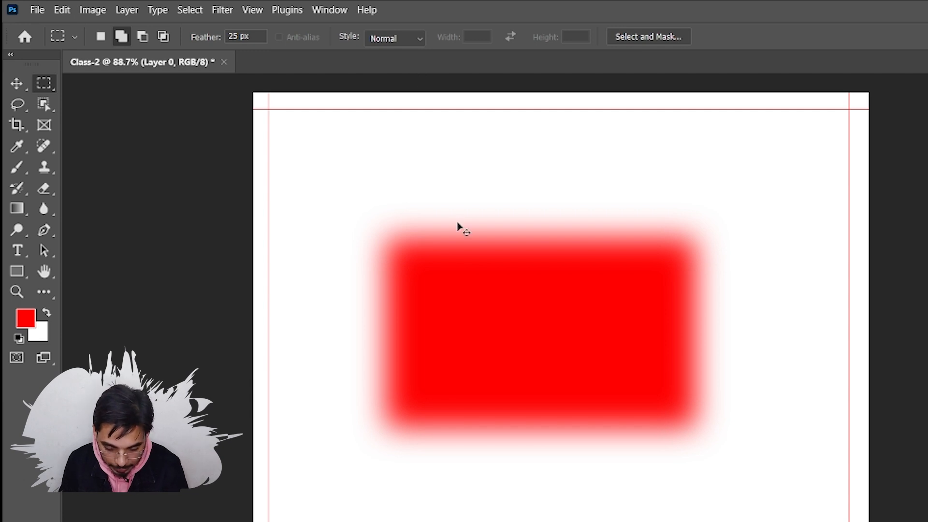
key(Delete)
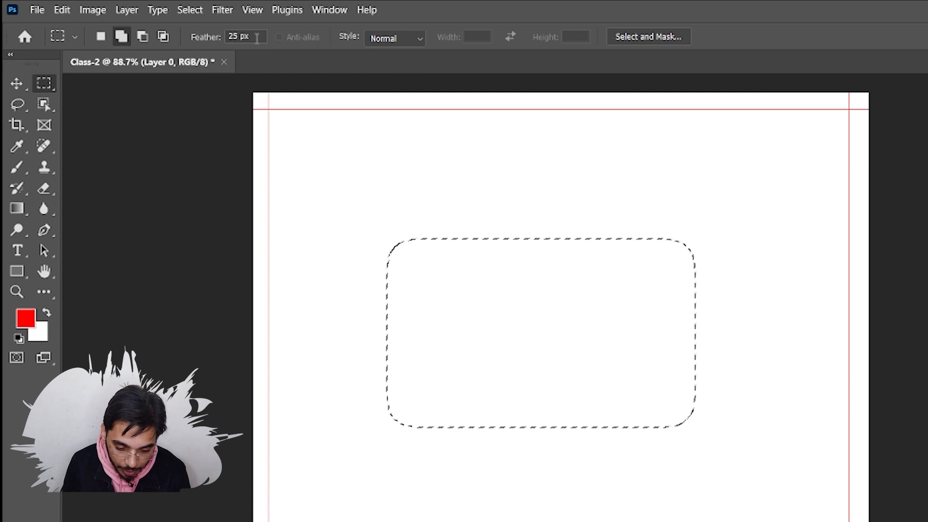
- Reset the marquee's Feather to 0 px and replace the rounded selection with a sharp-cornered rectangular one
double_click(241, 36)
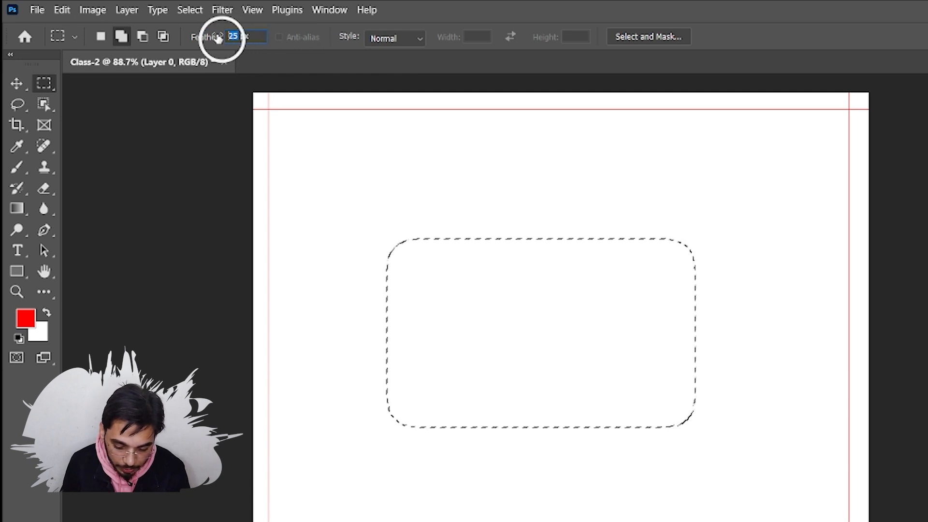
text(0)
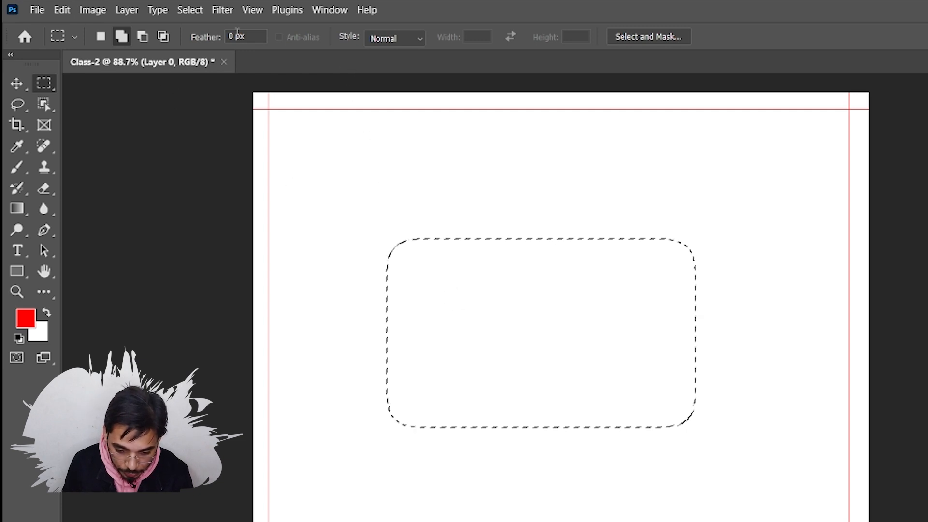
click(395, 221)
drag(368, 209, 690, 406)
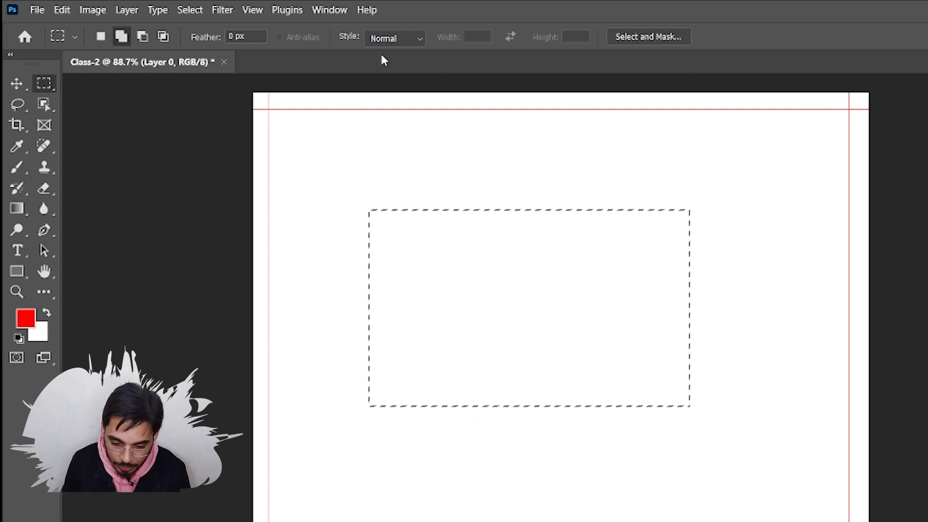
- Deselect the rectangle and set the marquee Style to Fixed Ratio with width 1 and height 1
click(400, 39)
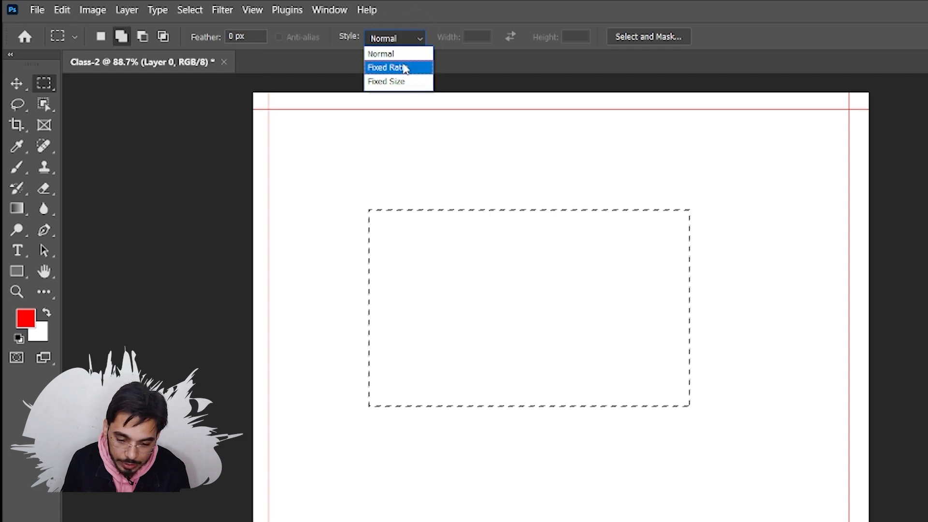
click(426, 12)
click(491, 249)
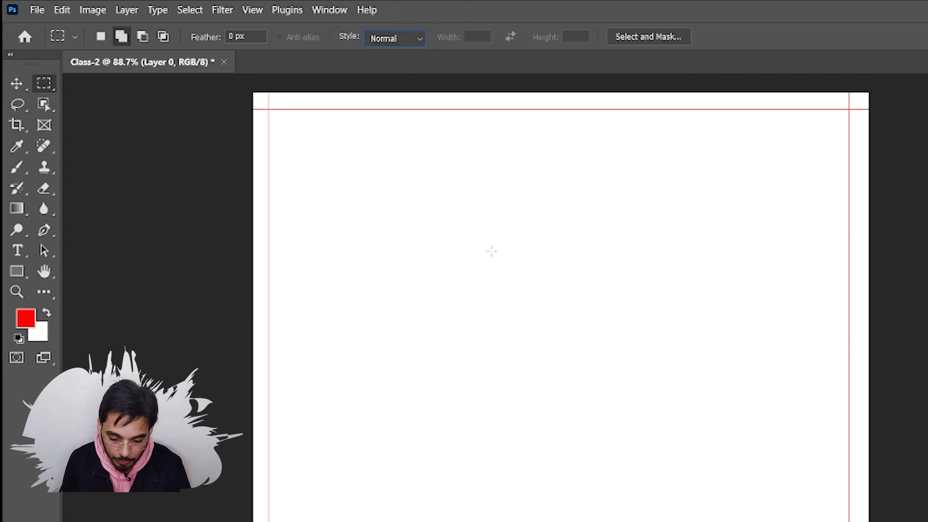
click(412, 39)
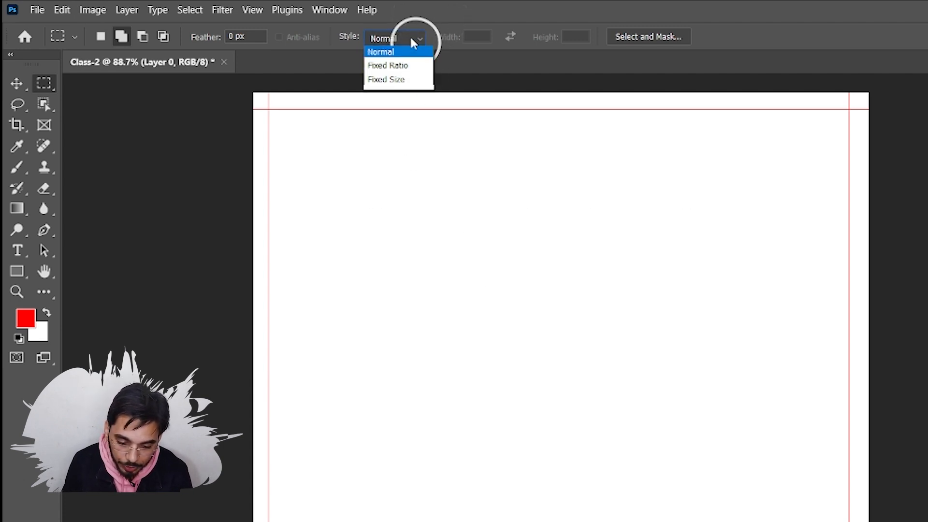
click(393, 69)
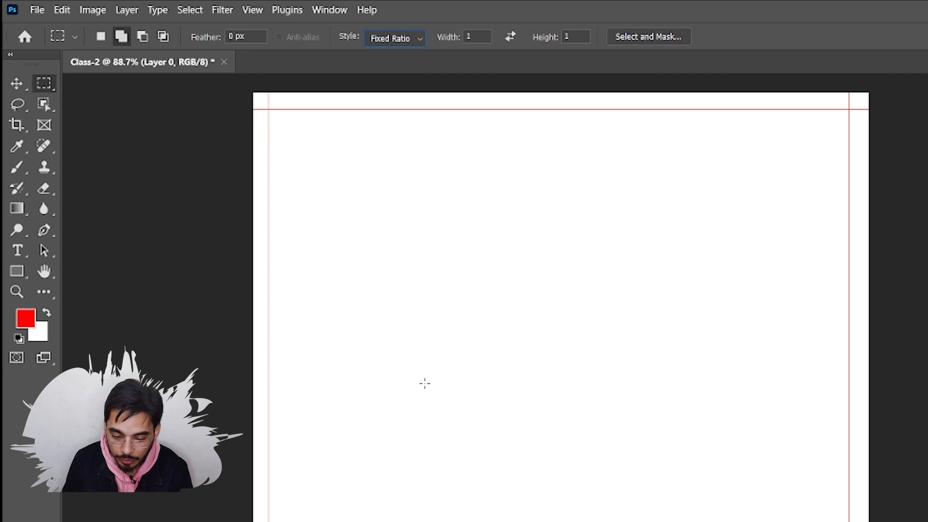
- Draw several square selections across the canvas with the 1:1 fixed ratio and deselect them
drag(442, 226, 811, 422)
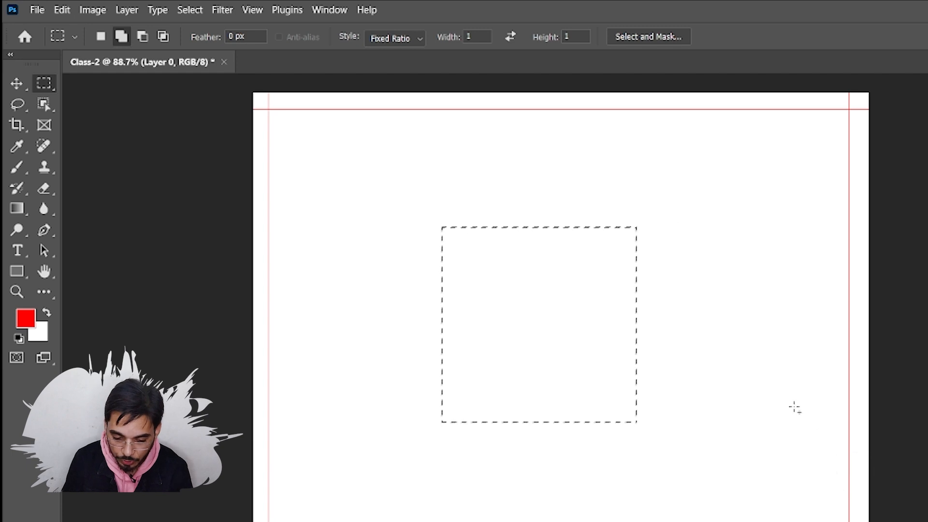
drag(500, 168, 773, 309)
drag(352, 152, 565, 277)
key(ctrl+d)
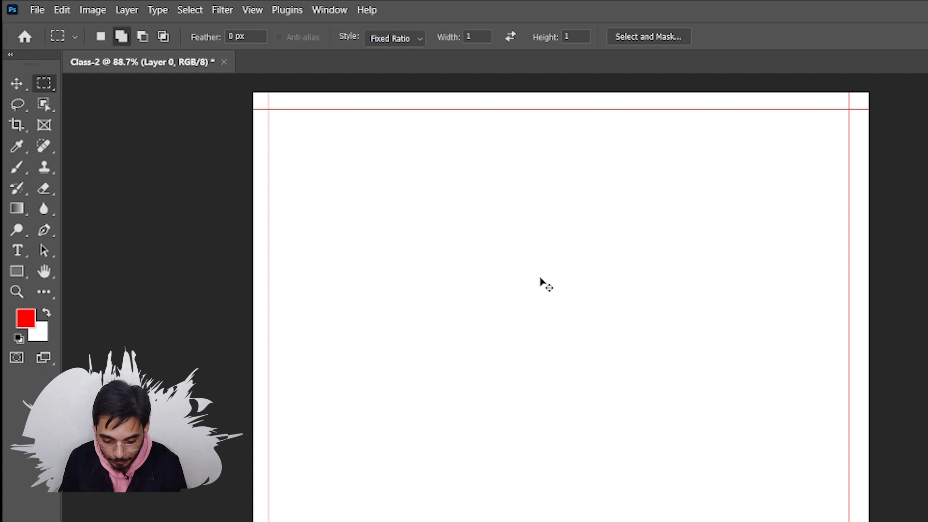
- Switch the marquee to New Selection mode and set its Style to Fixed Size
click(101, 36)
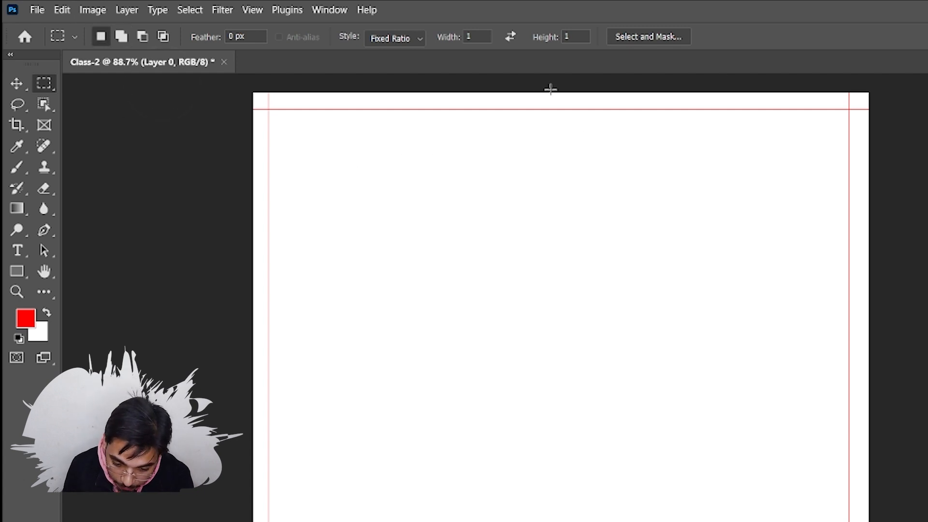
click(400, 38)
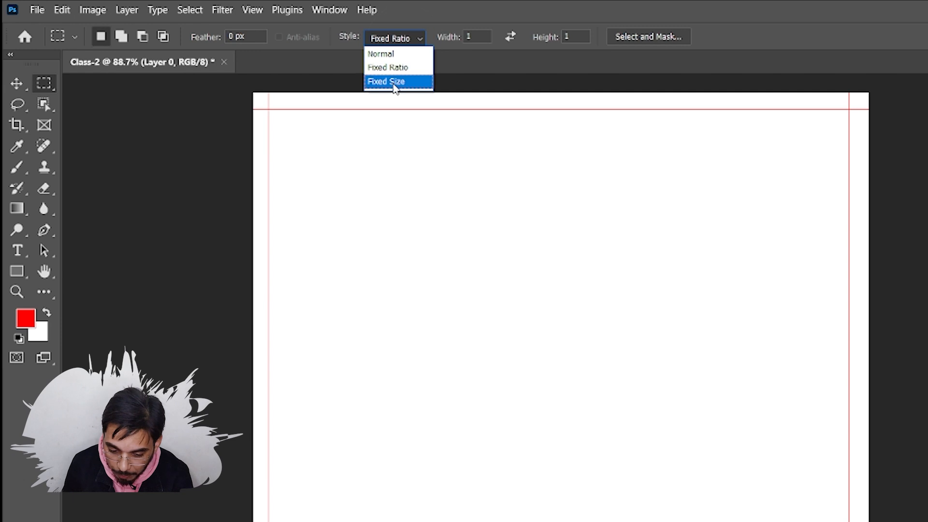
click(422, 84)
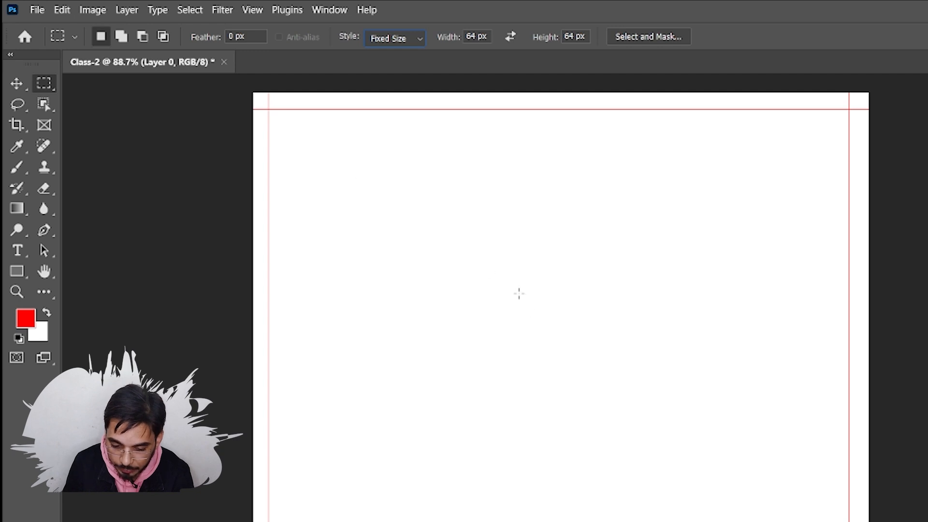
- Return the marquee Style to Normal, draw a freely proportioned rectangular selection in the canvas's upper area and deselect it
click(419, 40)
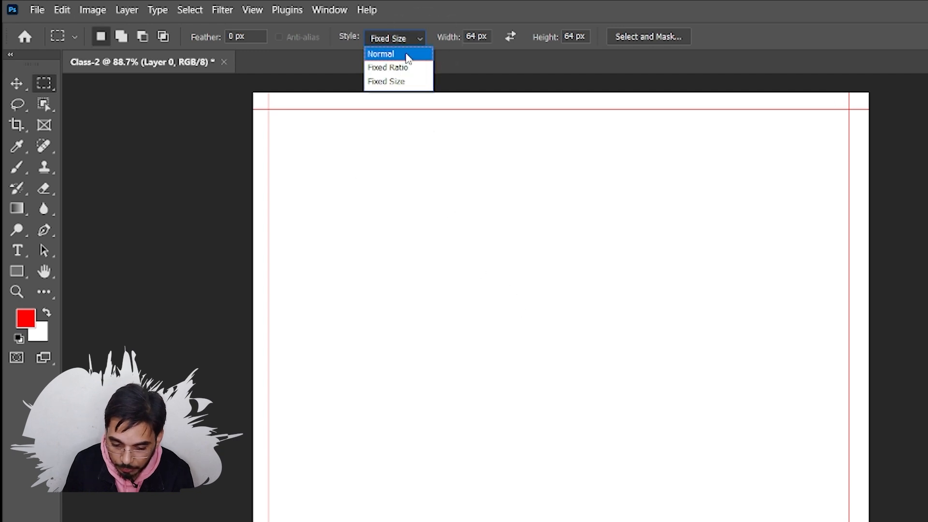
click(409, 54)
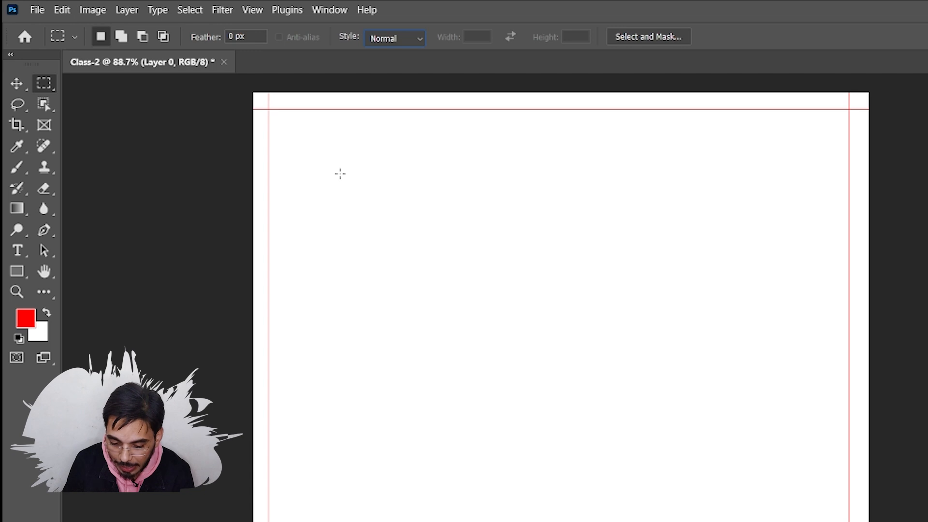
drag(340, 174, 643, 345)
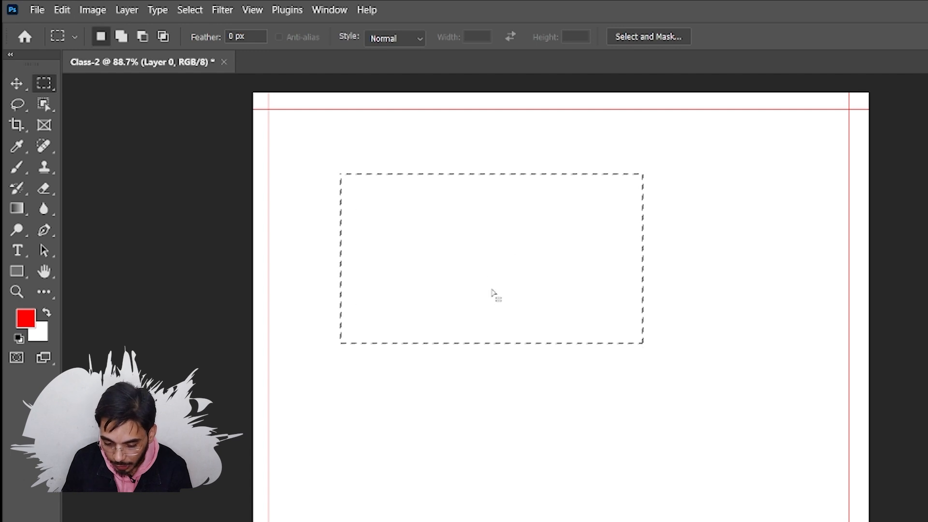
key(ctrl+d)
- Set the marquee Style to Fixed Size with a width of 65 px and a height of 24 px
click(407, 38)
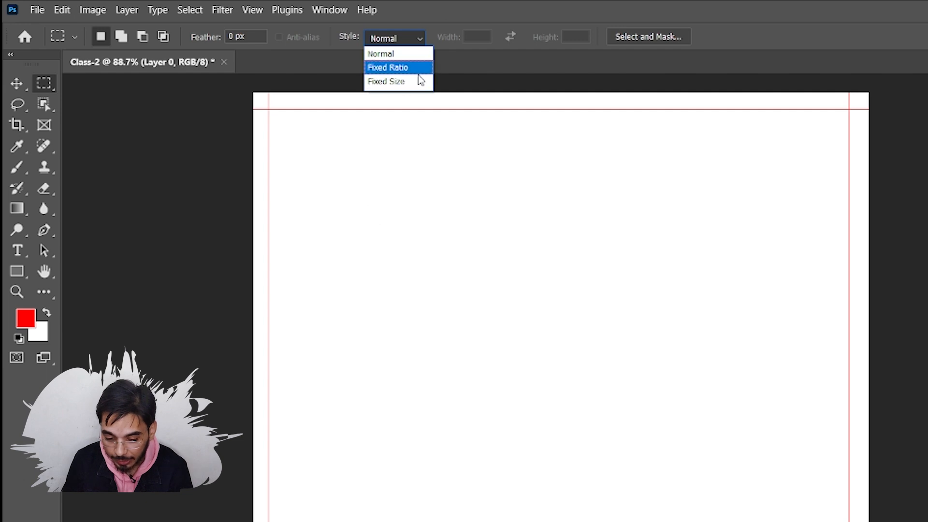
click(407, 82)
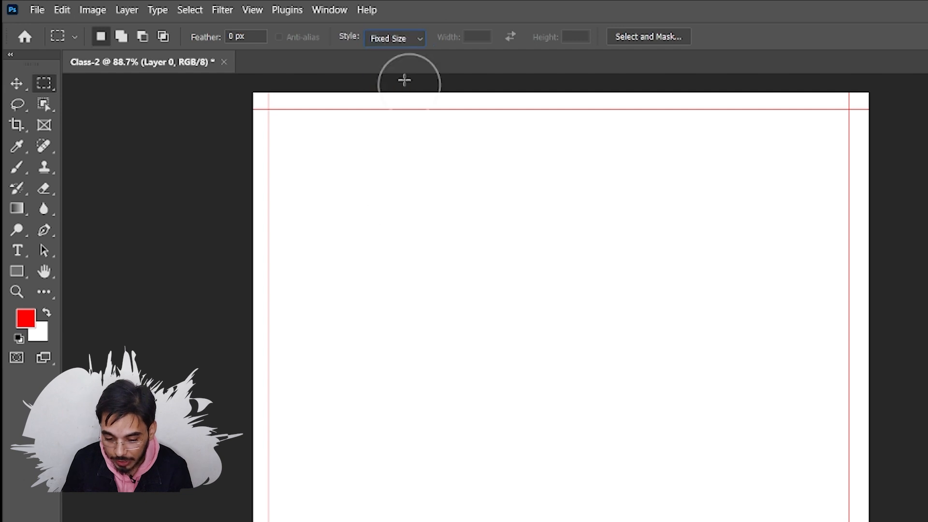
double_click(471, 35)
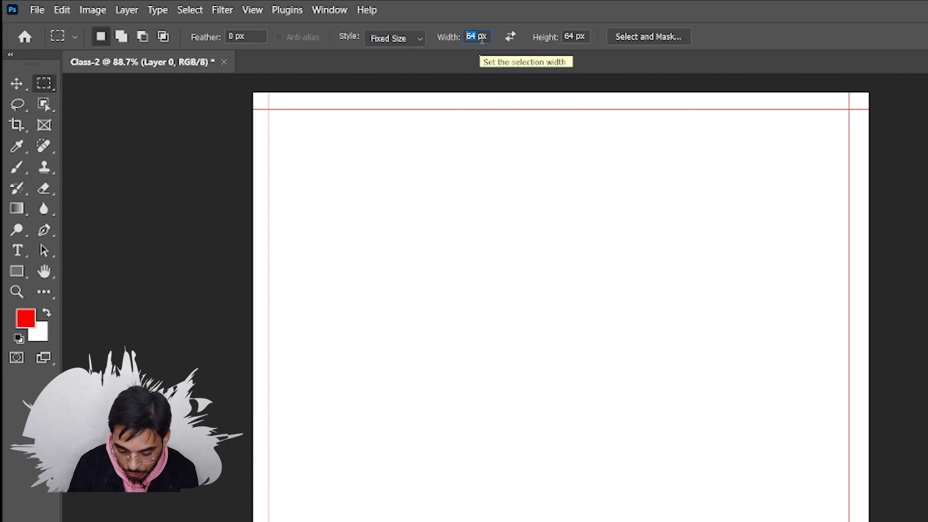
text(65)
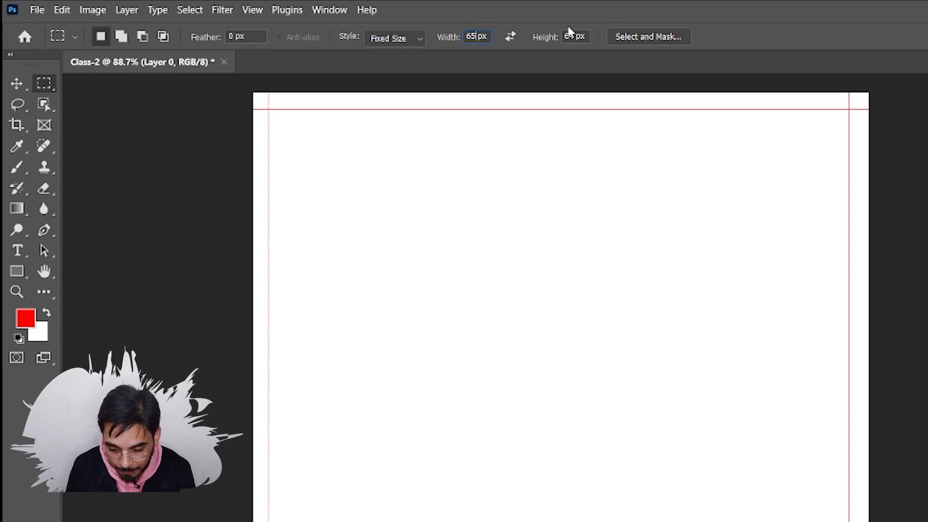
click(563, 37)
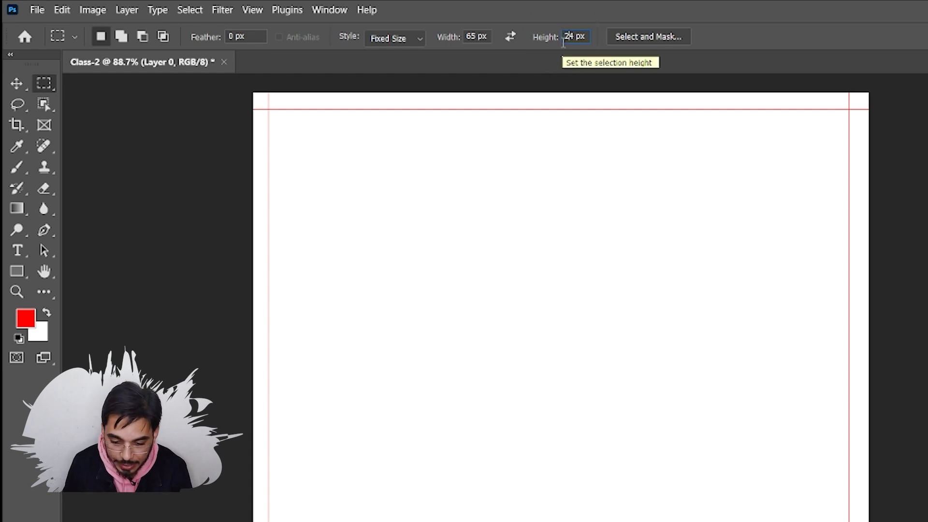
- Place the 65 × 24 px fixed-size selection at several spots on the canvas and deselect it
click(327, 49)
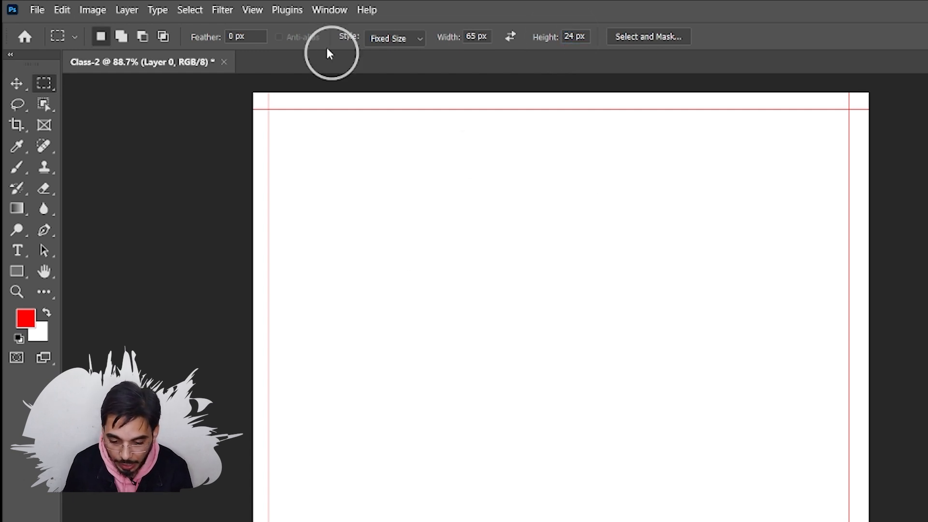
mouse_move(411, 214)
mouse_down()
mouse_move(487, 245)
mouse_move(425, 226)
mouse_up()
click(525, 327)
click(343, 215)
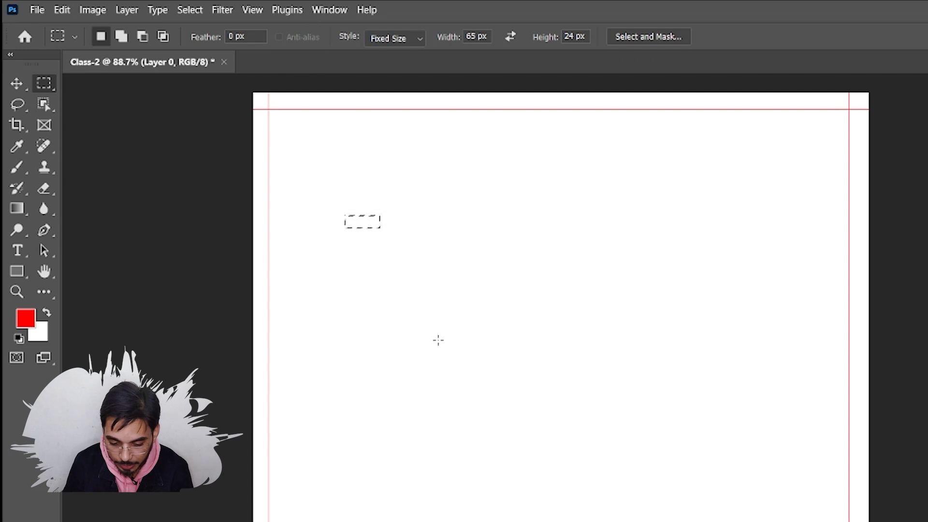
click(447, 240)
key(ctrl+d)
- Set the fixed-size selection's width to 250 px and its height to 80 px
click(477, 32)
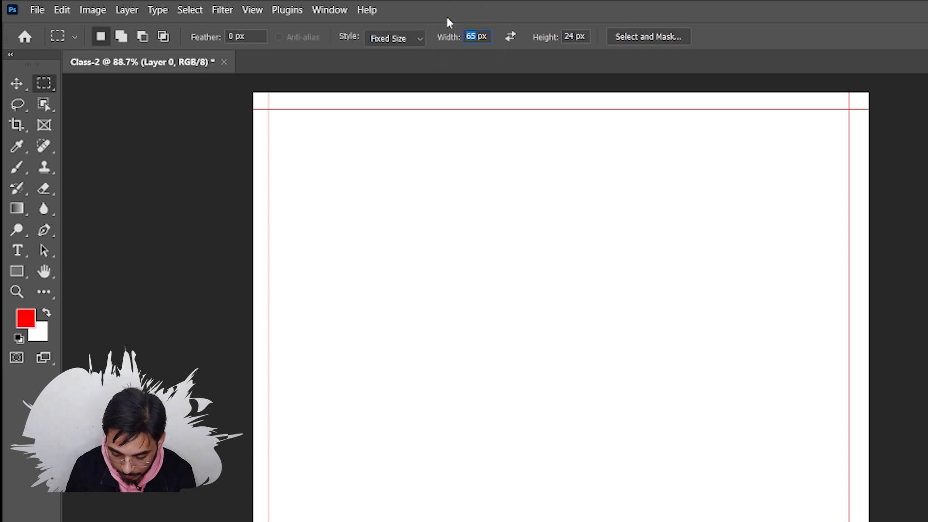
text(250)
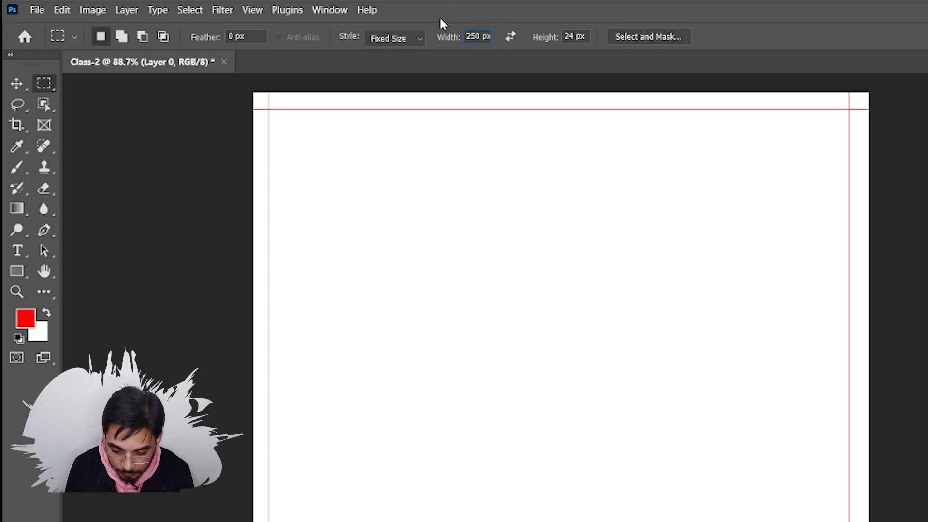
click(573, 32)
text(80)
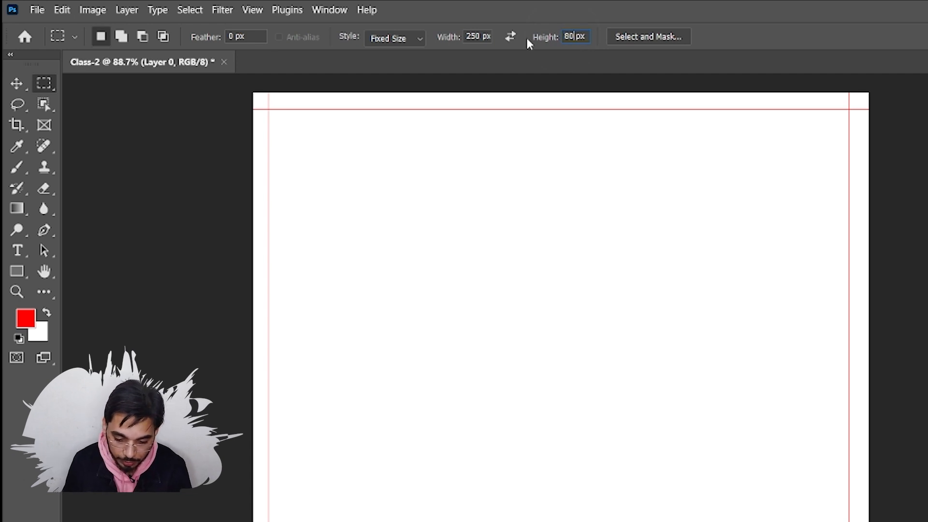
- Place the 250 × 80 px fixed-size selection at several spots across the canvas
click(476, 259)
click(456, 401)
click(340, 138)
click(473, 325)
click(578, 207)
click(345, 289)
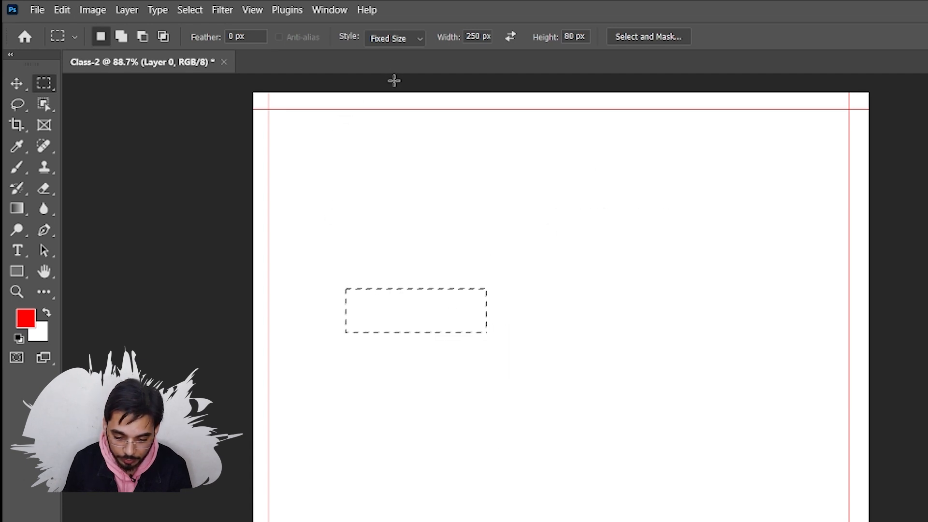
- Set the marquee Style to Normal, draw several freely sized rectangular selections on the canvas and deselect the last one
click(410, 39)
click(398, 57)
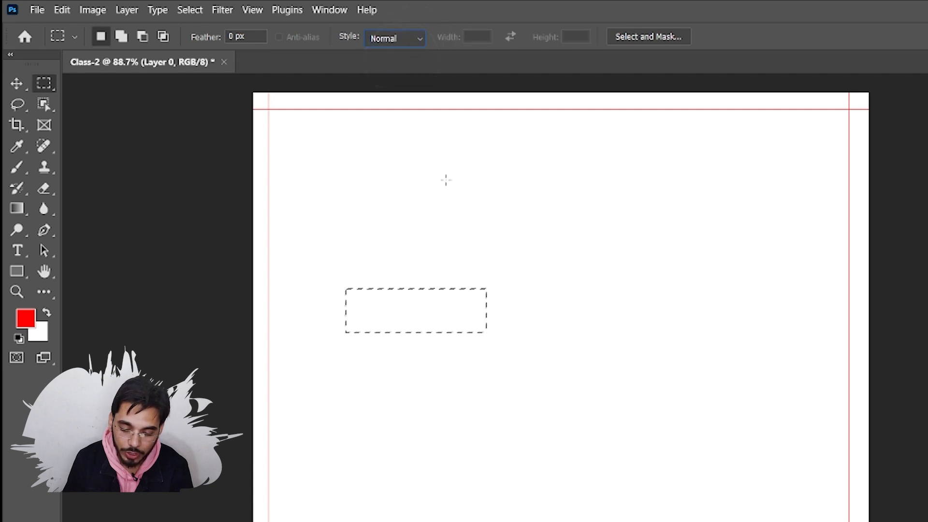
drag(407, 187, 769, 392)
drag(304, 266, 672, 521)
drag(389, 138, 671, 341)
click(323, 308)
drag(323, 308, 611, 521)
drag(478, 191, 693, 394)
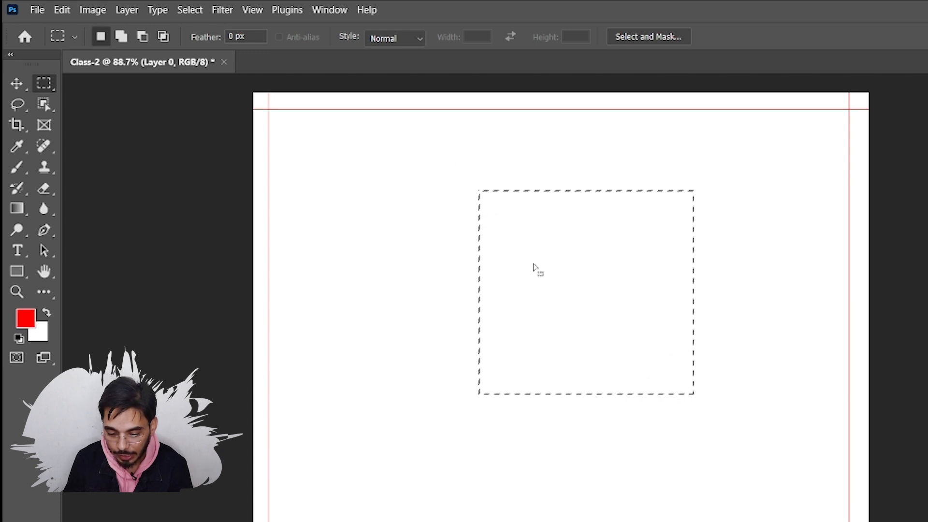
drag(382, 272, 523, 382)
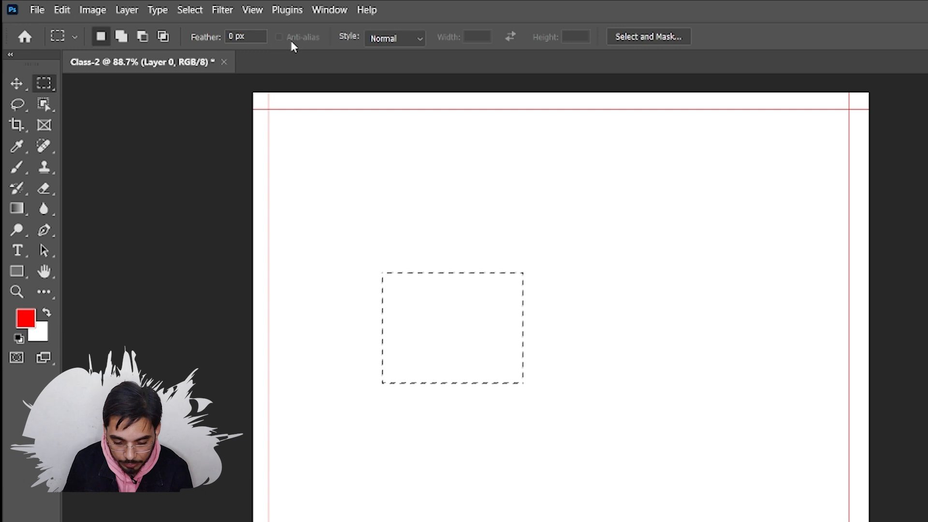
key(ctrl+d)
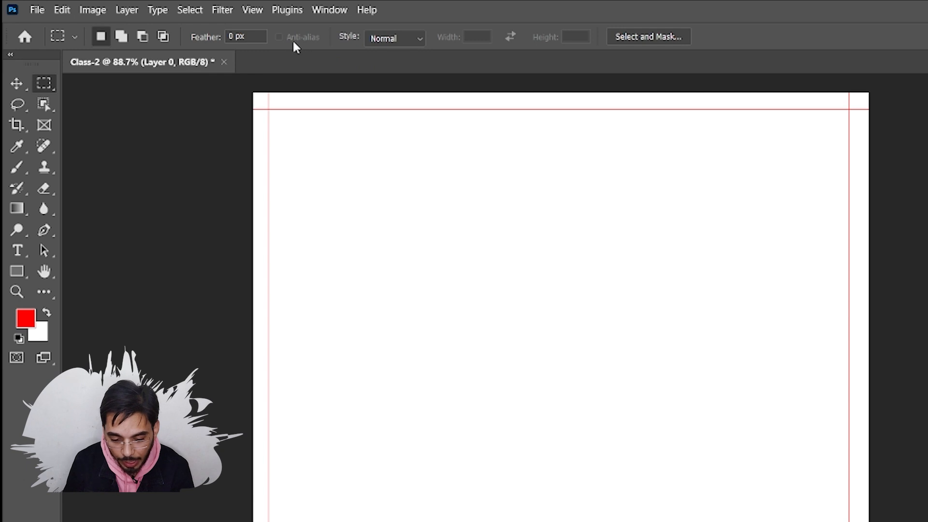
- Create a red-filled circle in the canvas's left half from an anti-aliased Elliptical Marquee selection and deselect it
right_click(40, 82)
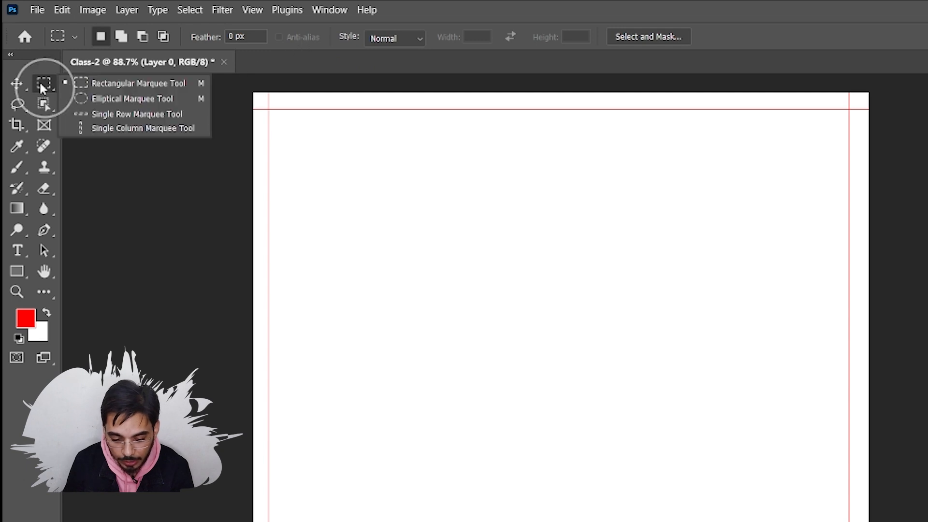
click(104, 99)
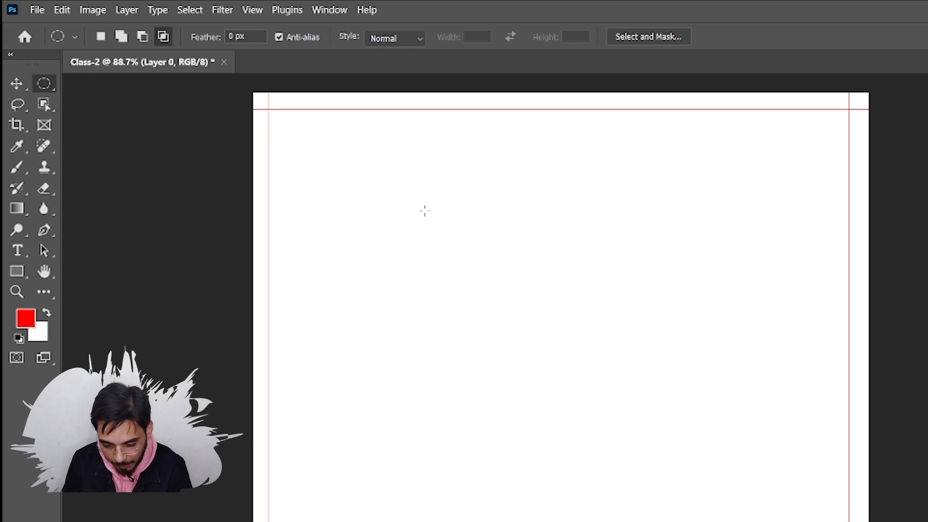
drag(345, 231, 505, 393)
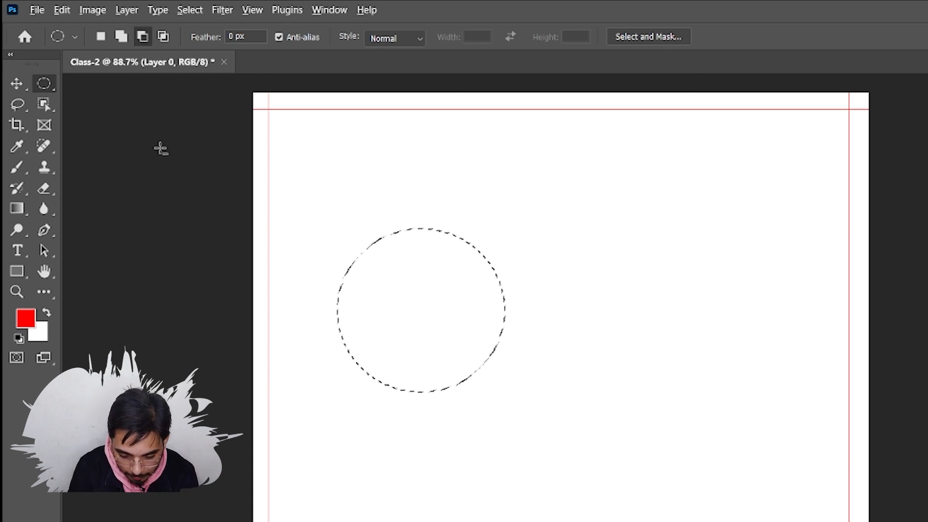
key(alt+BackSpace)
key(ctrl+d)
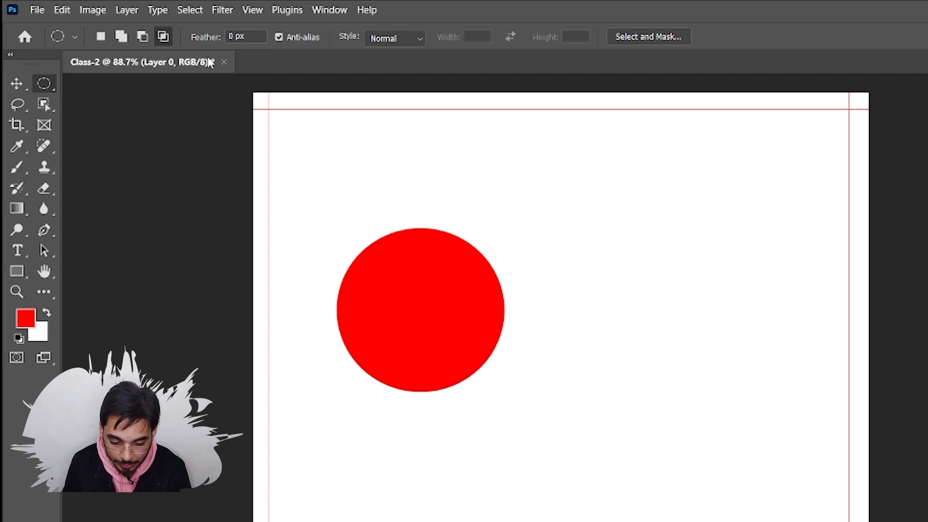
- Turn off Anti-alias and create a second red-filled circle beside the first from an elliptical selection, leaving nothing selected
click(279, 38)
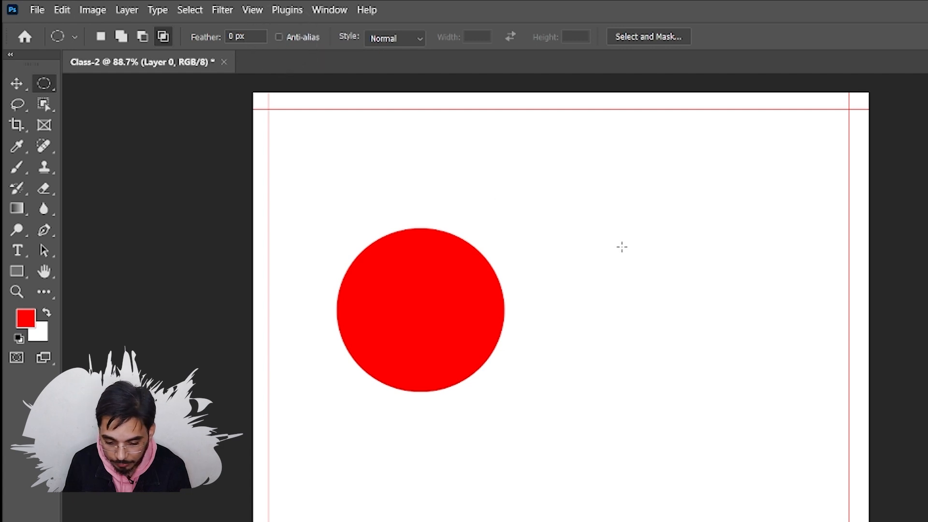
drag(539, 235, 694, 383)
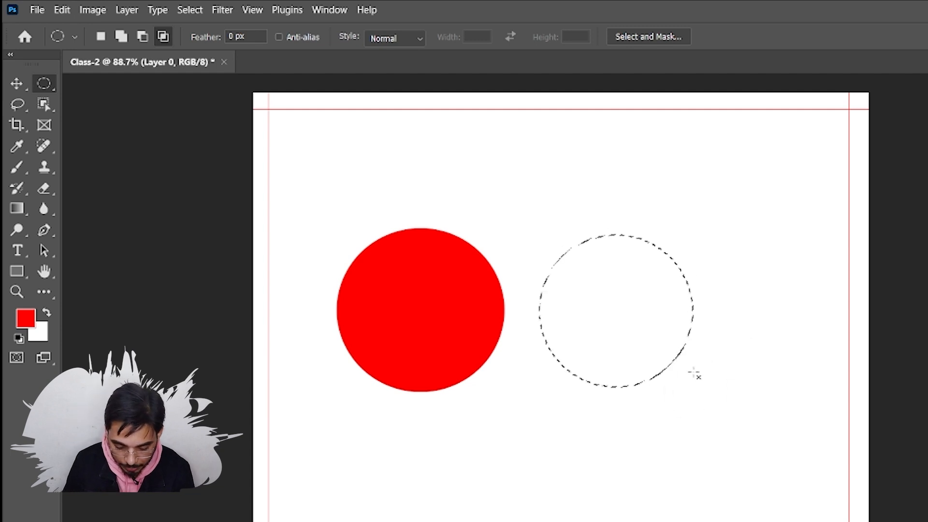
key(alt+BackSpace)
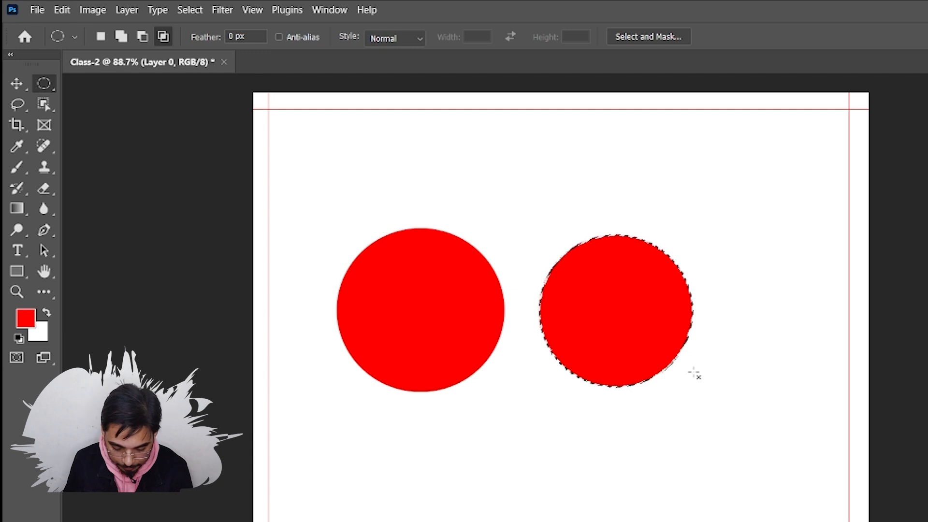
key(ctrl+d)
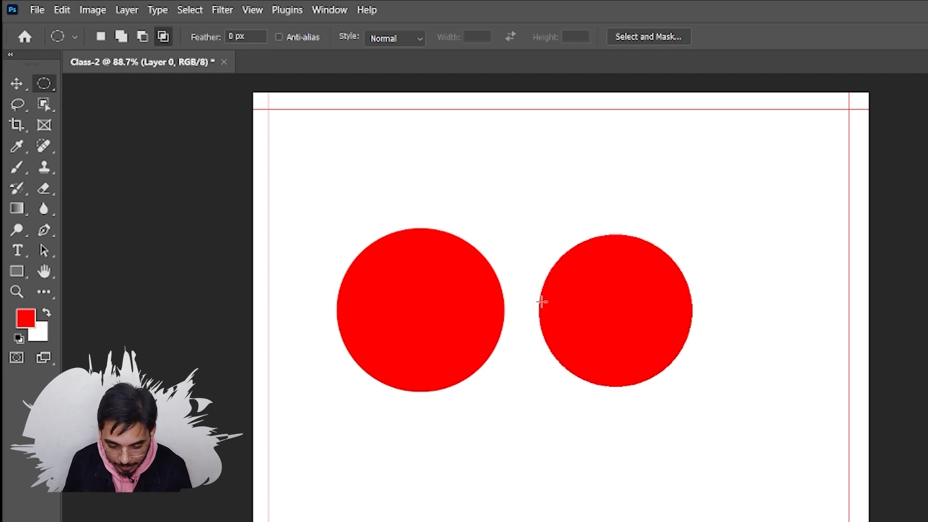
- Compare the edges of the anti-aliased and non-anti-aliased red circles up close at several magnifications
scroll(516, 333, up, 6)
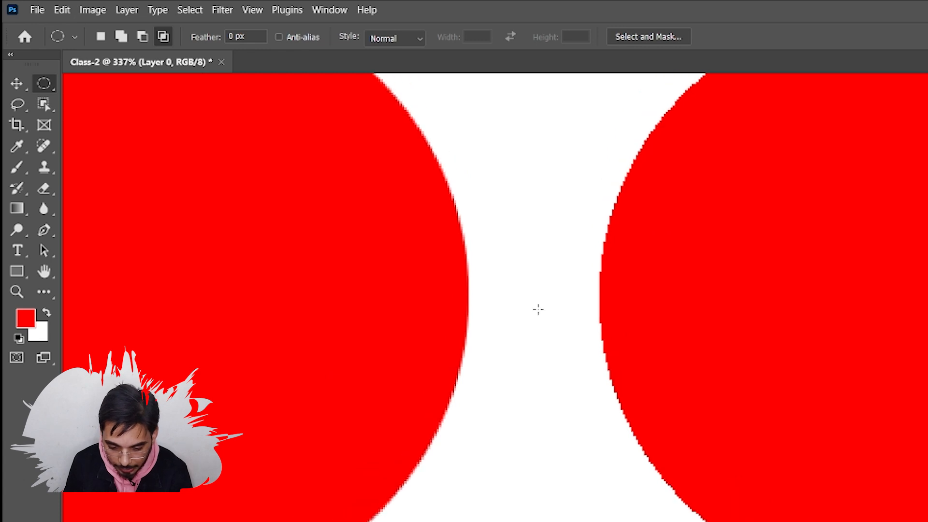
scroll(555, 316, up, 3)
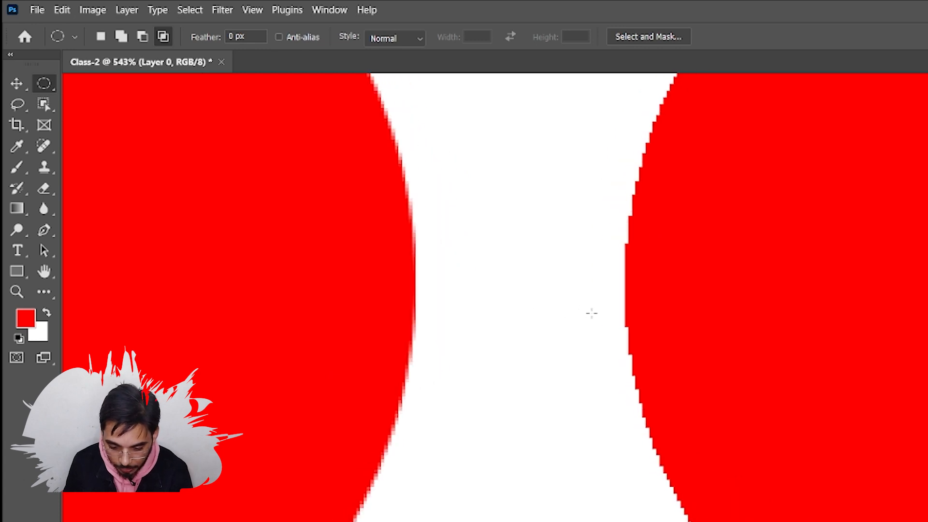
scroll(592, 313, up, 1)
scroll(592, 316, left, 4)
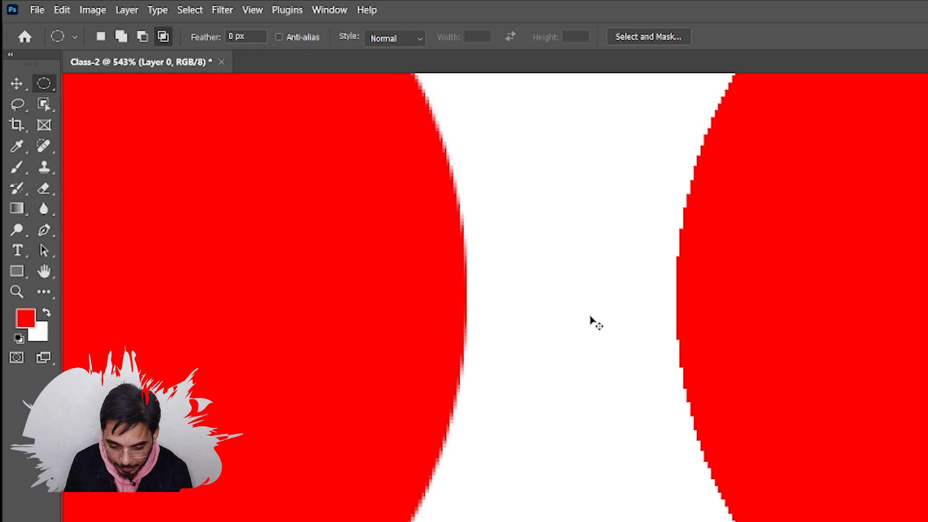
scroll(590, 319, right, 7)
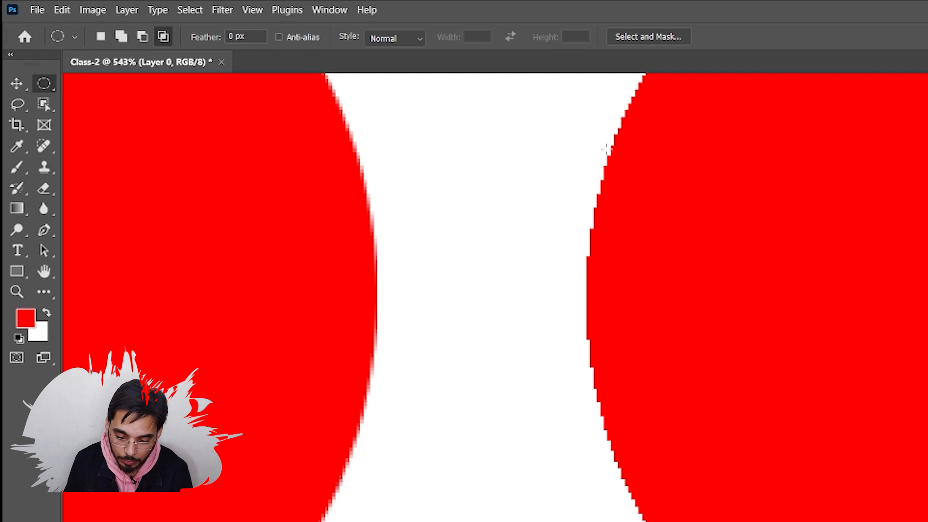
scroll(600, 290, up, 5)
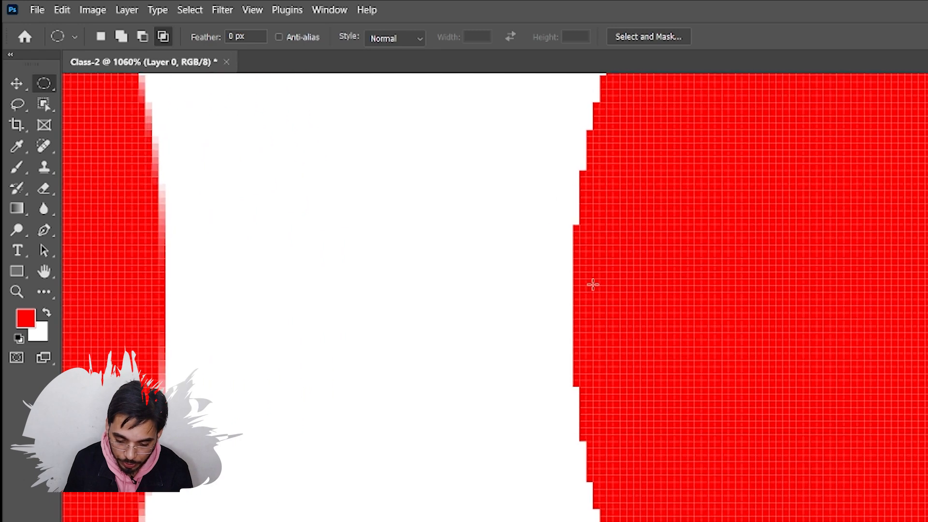
scroll(594, 281, down, 3)
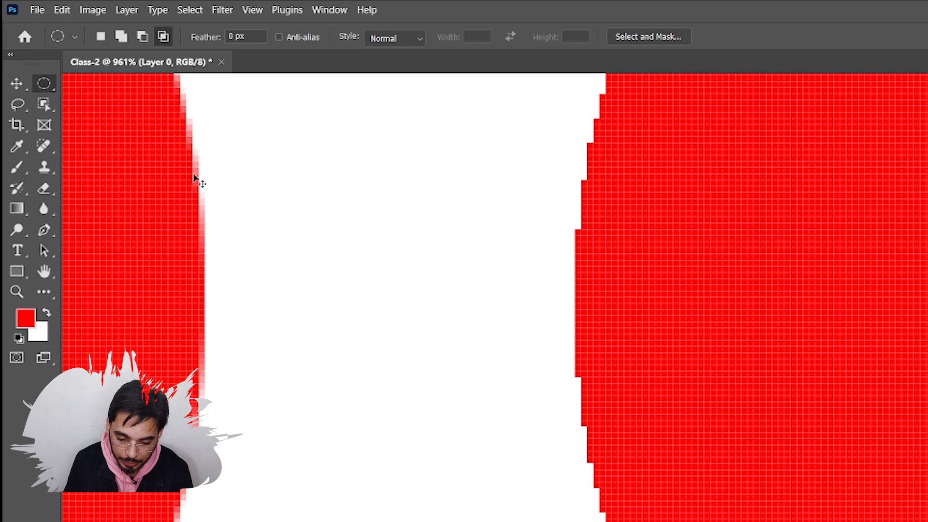
scroll(227, 195, left, 2)
scroll(234, 191, left, 2)
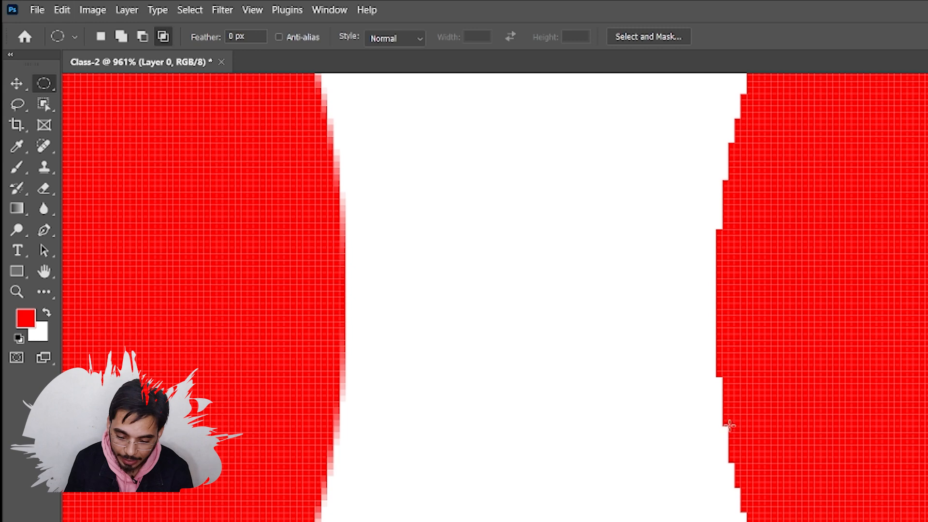
scroll(700, 194, down, 5)
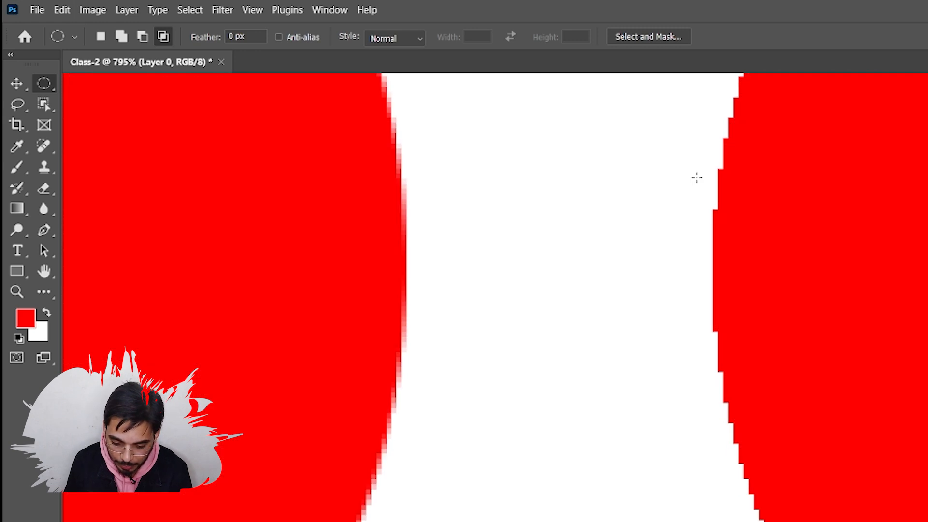
scroll(694, 183, down, 4)
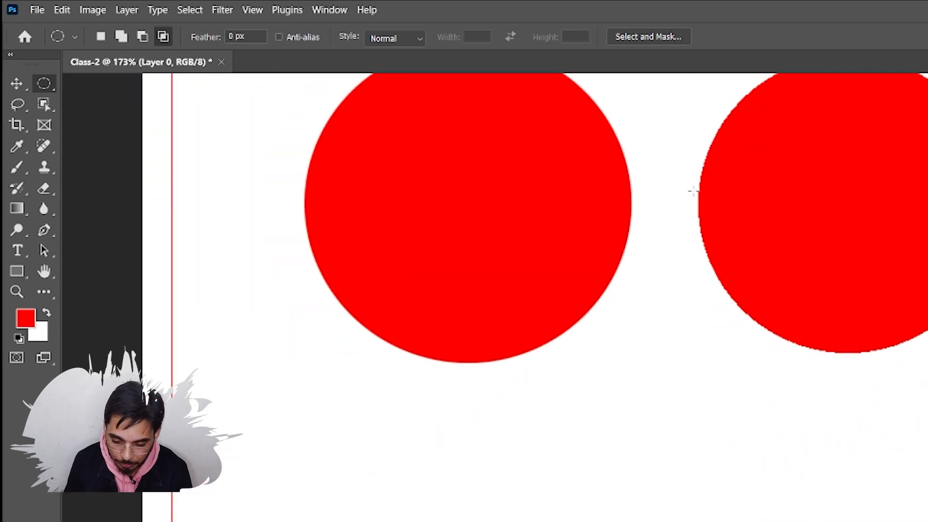
scroll(693, 191, down, 1)
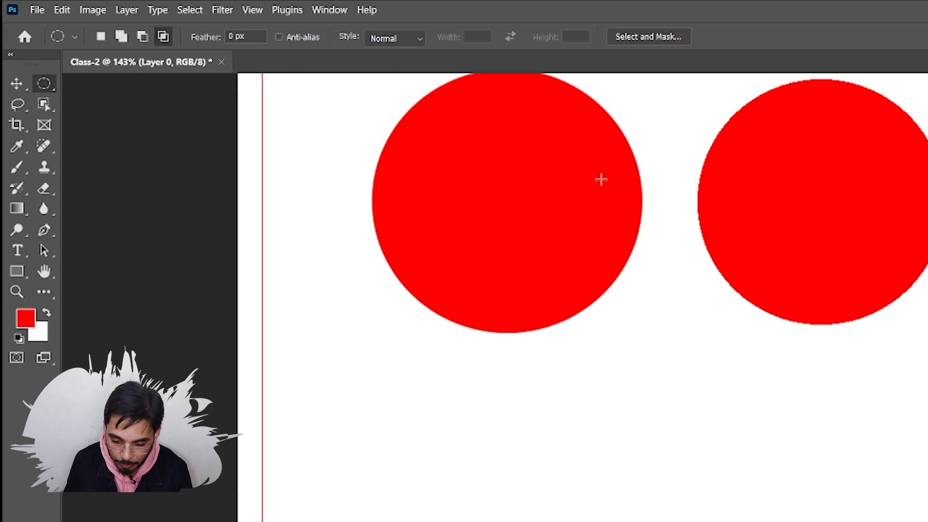
scroll(690, 177, up, 2)
scroll(675, 171, up, 1)
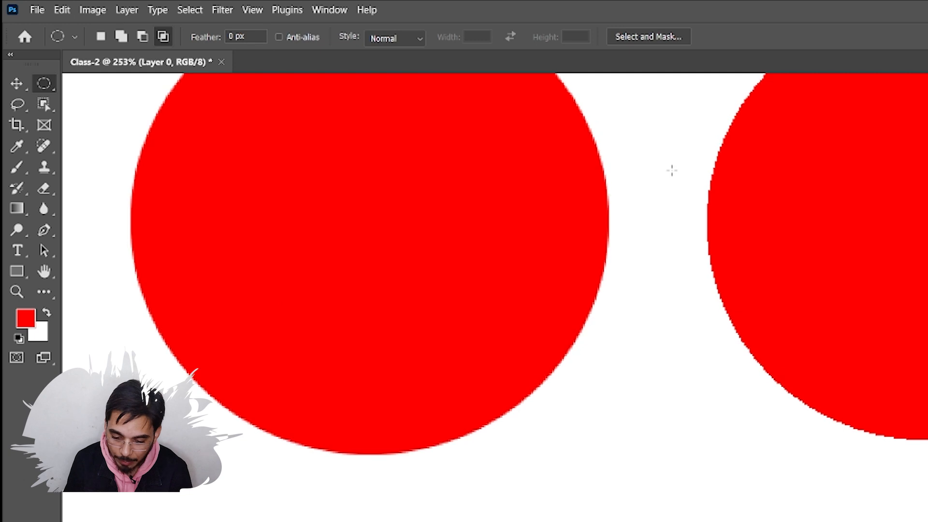
scroll(678, 179, up, 3)
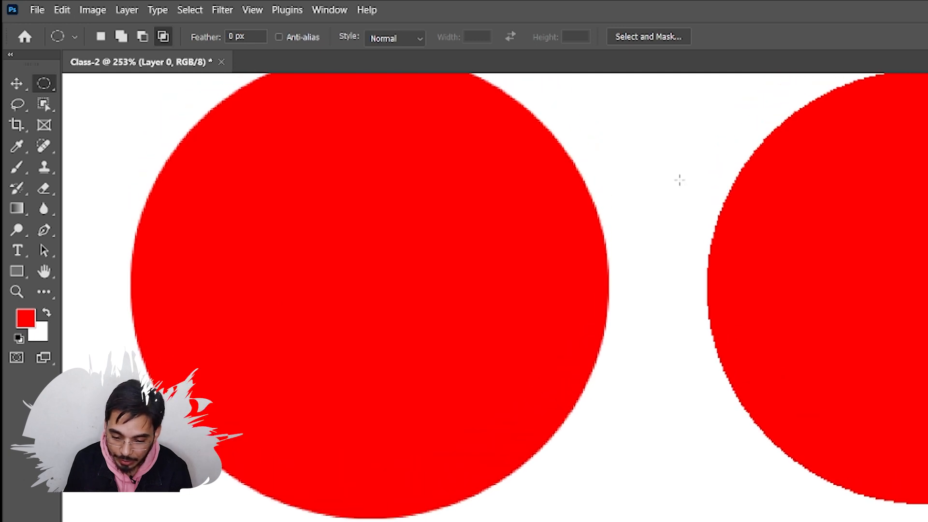
scroll(679, 180, right, 1)
scroll(682, 193, right, 1)
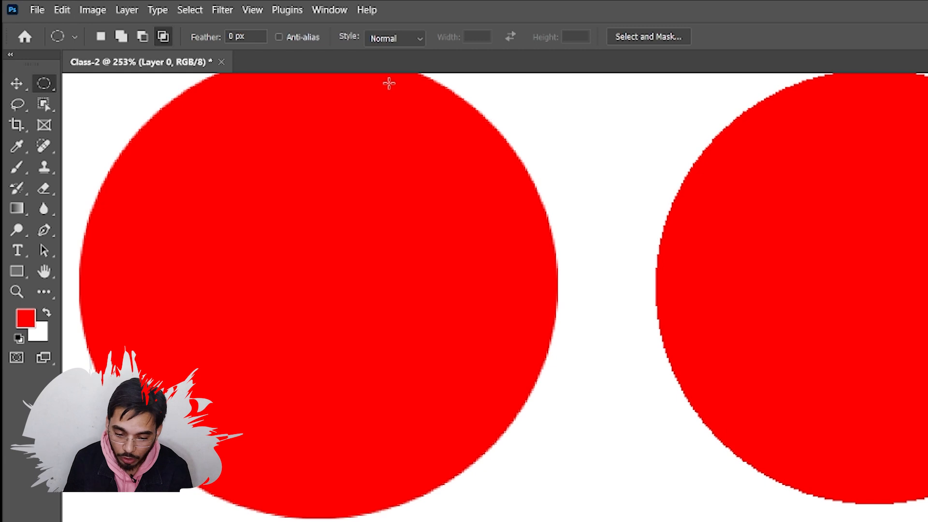
- Turn Anti-alias back on, undo both red circles and fit the whole canvas in view
key(ctrl)
click(280, 37)
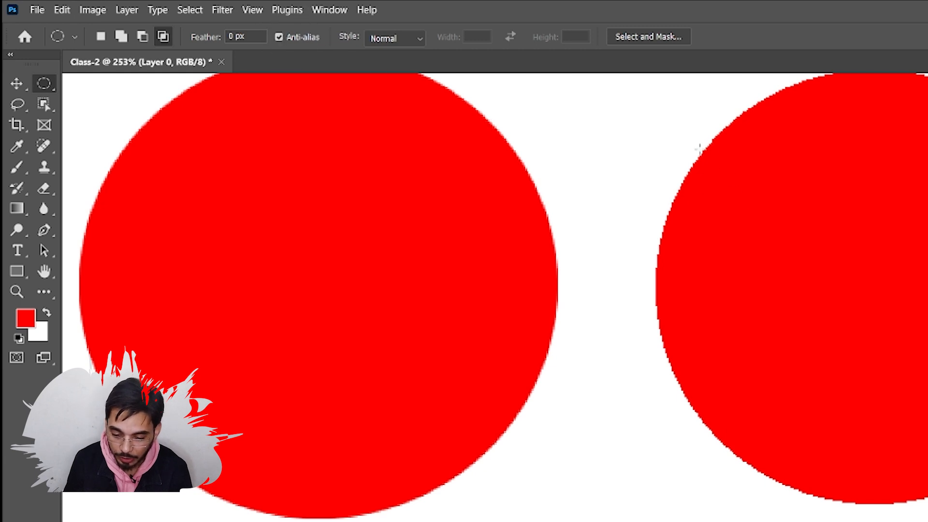
scroll(695, 237, up, 1)
scroll(696, 237, up, 2)
key(ctrl+z)
key(ctrl+z)
key(ctrl+z)
key(ctrl+z)
key(ctrl+z)
key(ctrl+z)
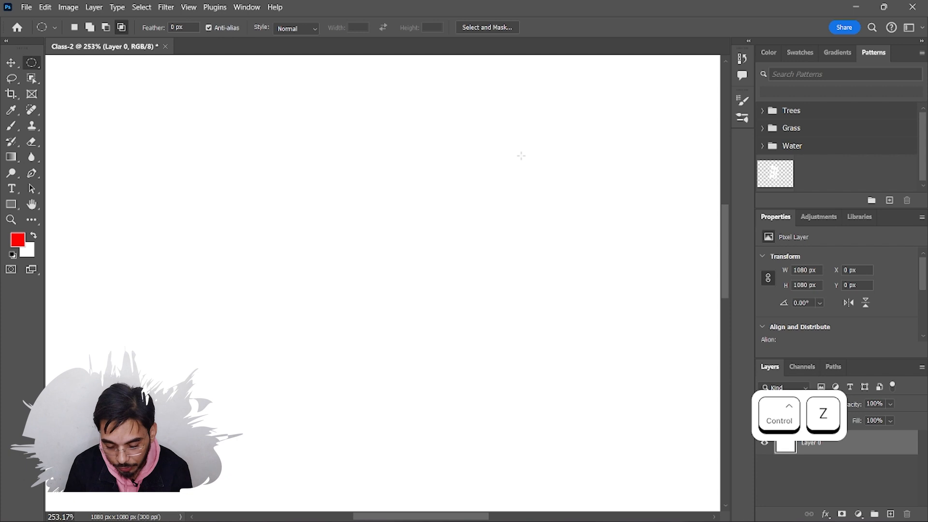
key(ctrl+0)
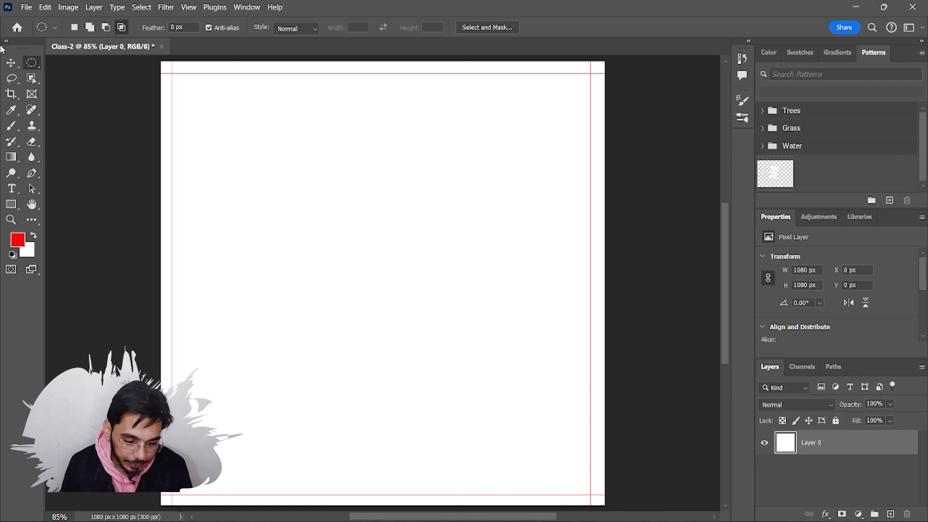
- Switch to the Rectangular Marquee tool and add two new empty layers above Layer 0
right_click(28, 64)
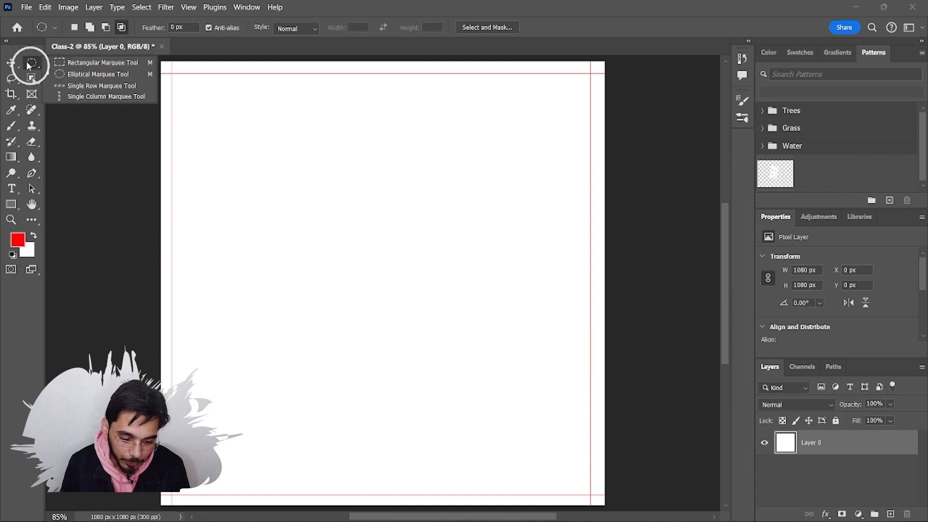
click(59, 64)
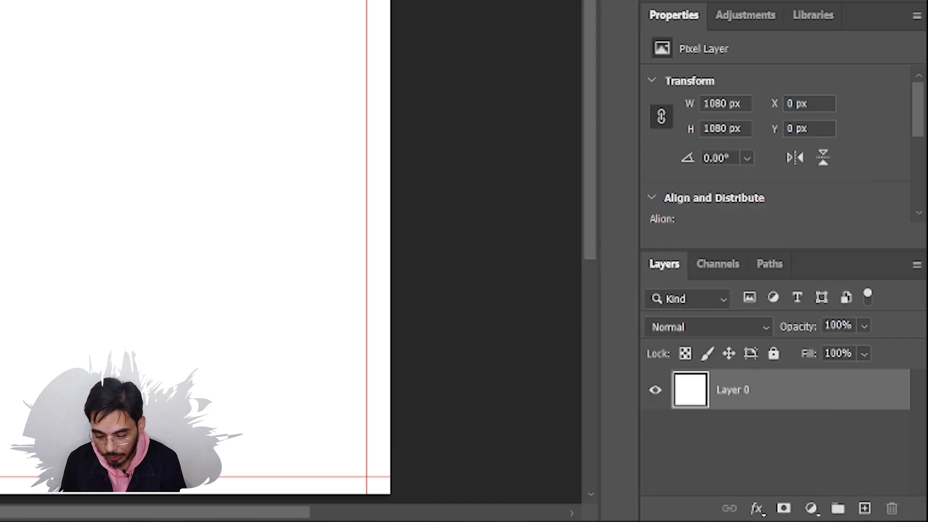
click(865, 508)
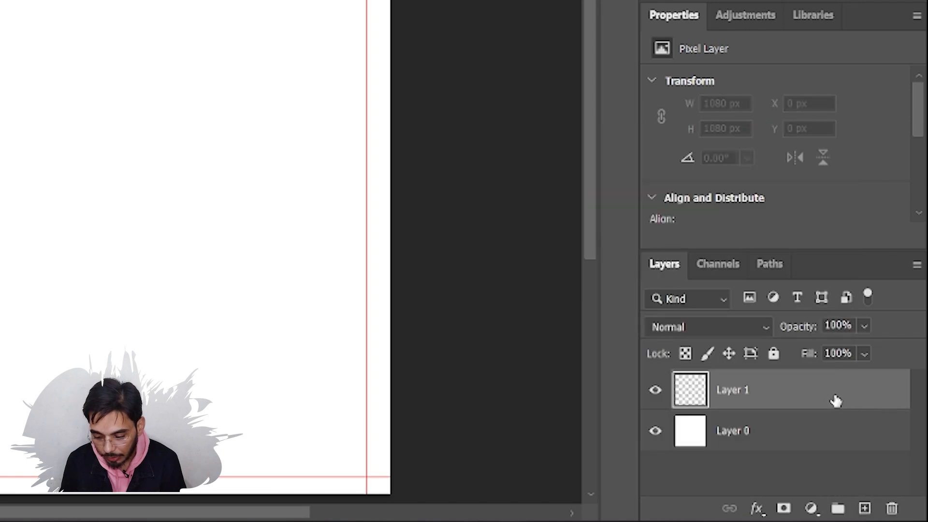
click(865, 509)
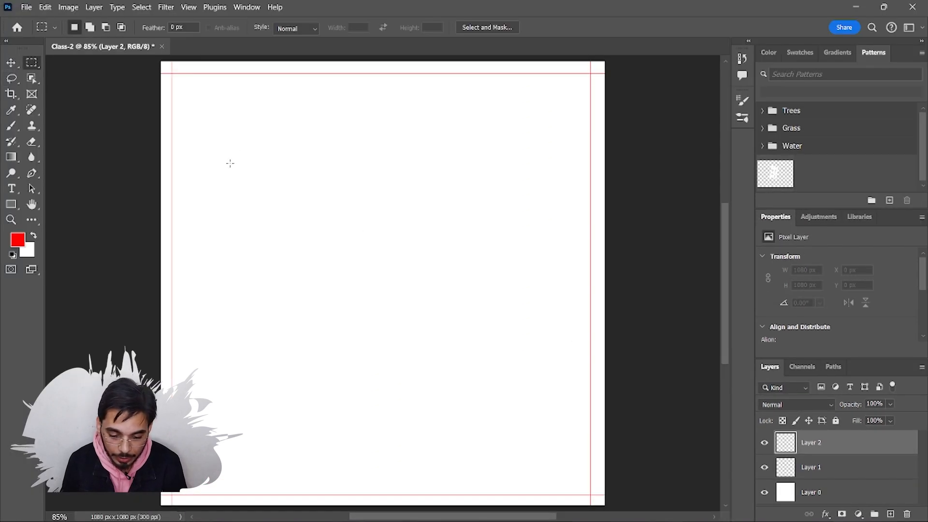
- Draw a rectangular selection about 440 × 271 px in the canvas's upper-left area and fill it with red on the topmost layer
drag(228, 156, 407, 267)
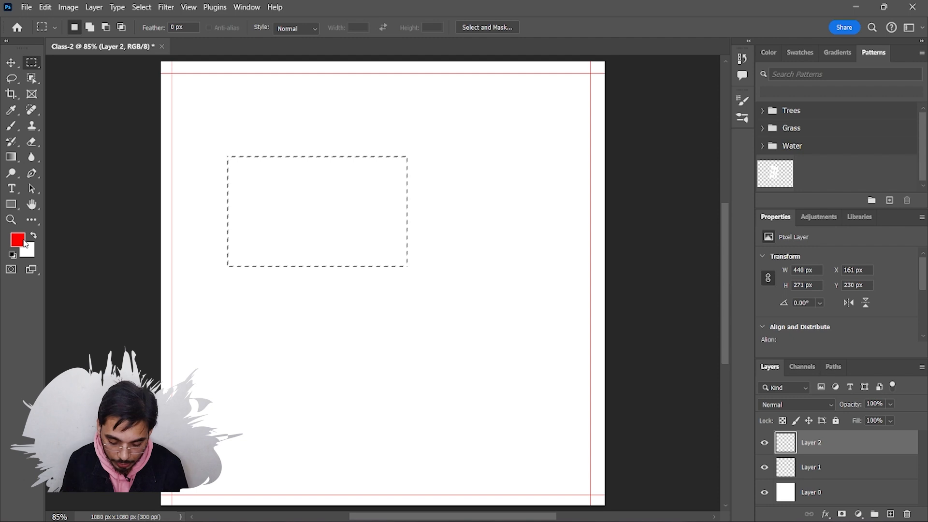
key(alt+BackSpace)
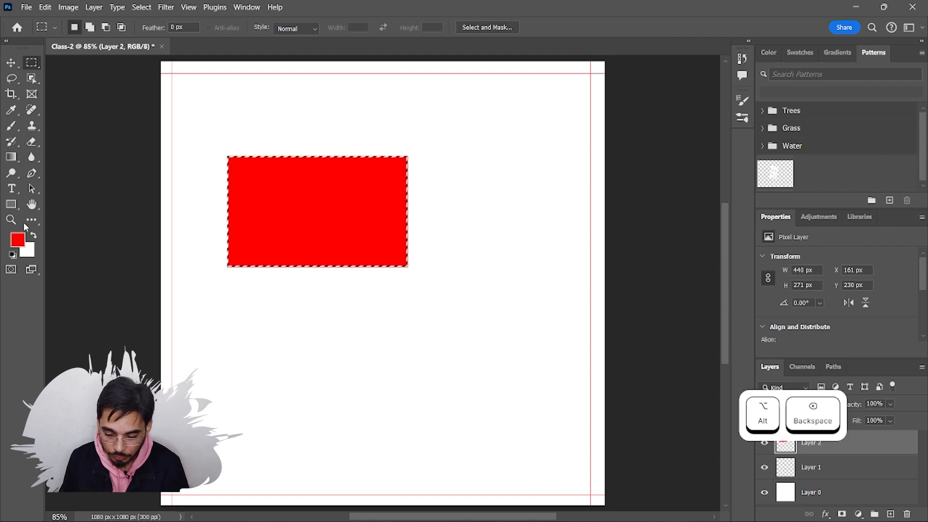
- Clear the selection, add a new layer above the red rectangle, and draw a rectangular selection about 305 × 239 px below and right of it
key(ctrl+d)
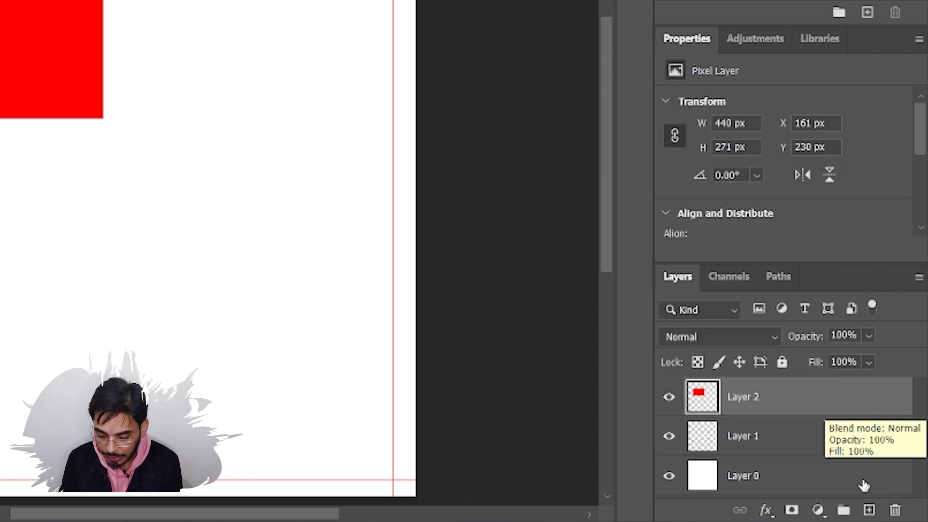
click(869, 510)
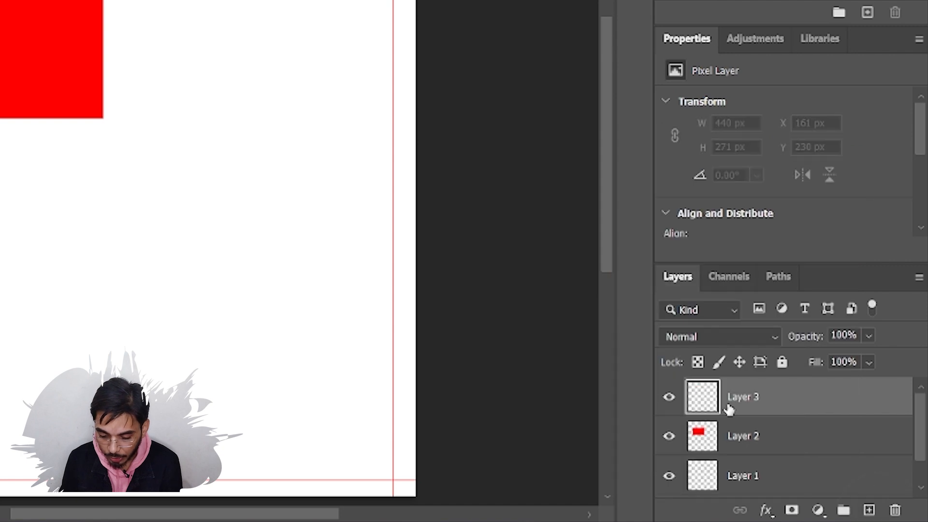
drag(97, 178, 295, 331)
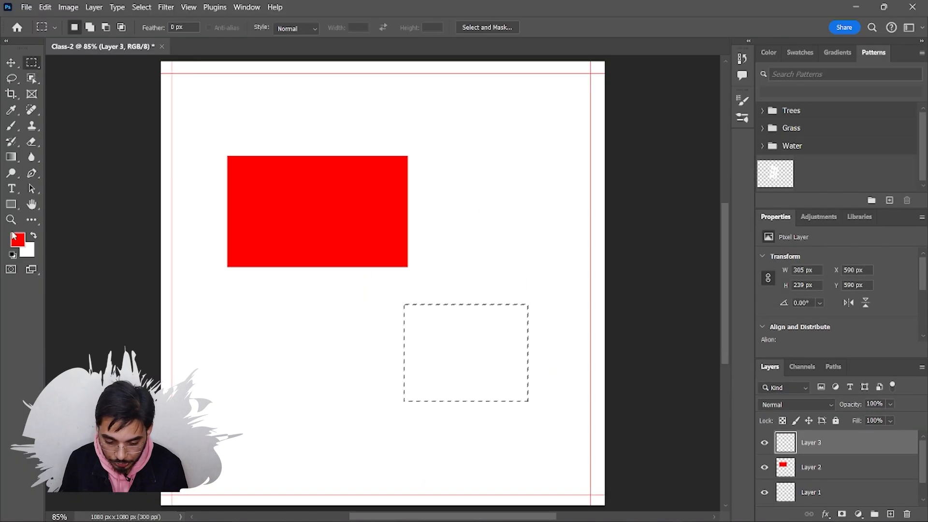
- Set the foreground color to blue 000cff, fill the lower-right selection on Layer 3 with it, and deselect
click(15, 237)
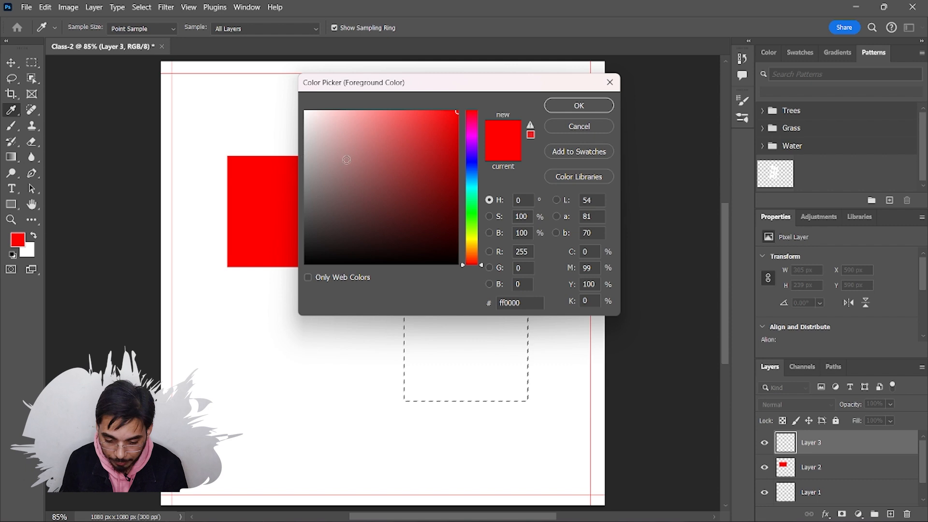
click(473, 164)
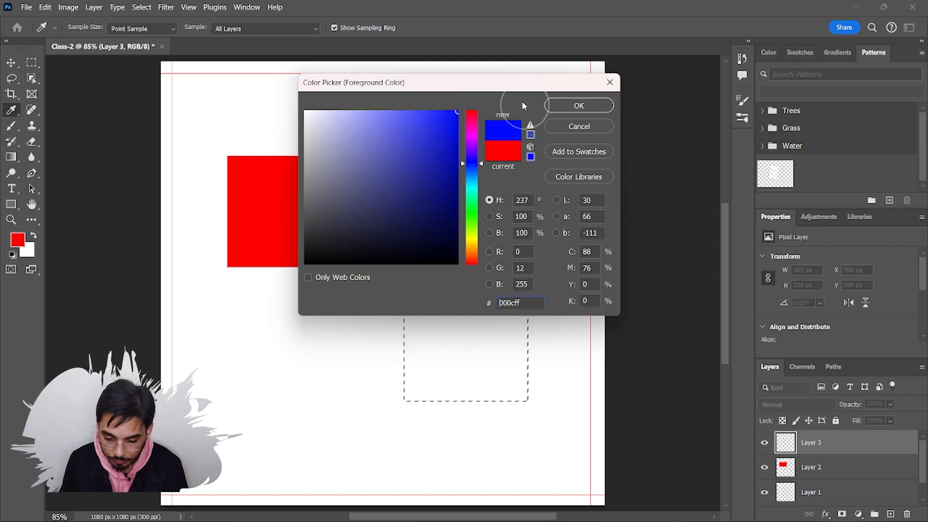
click(579, 105)
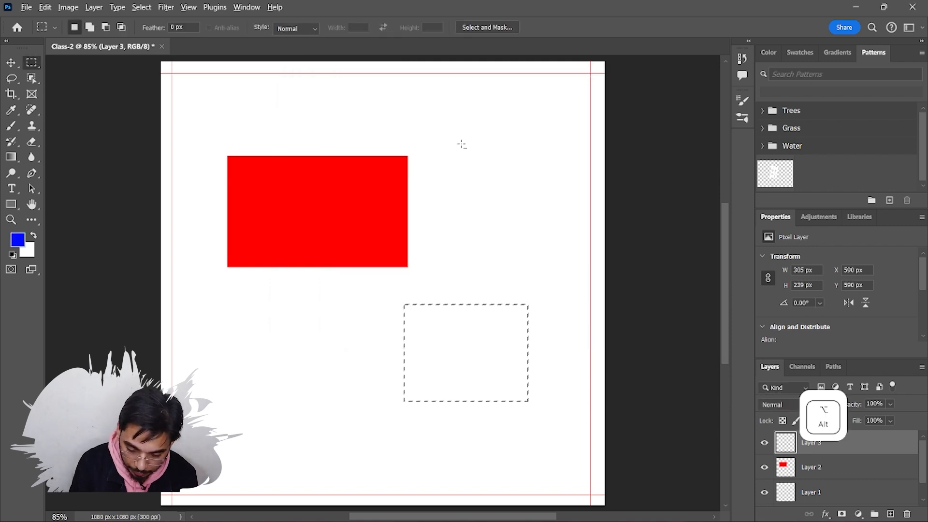
key(alt+BackSpace)
key(ctrl+d)
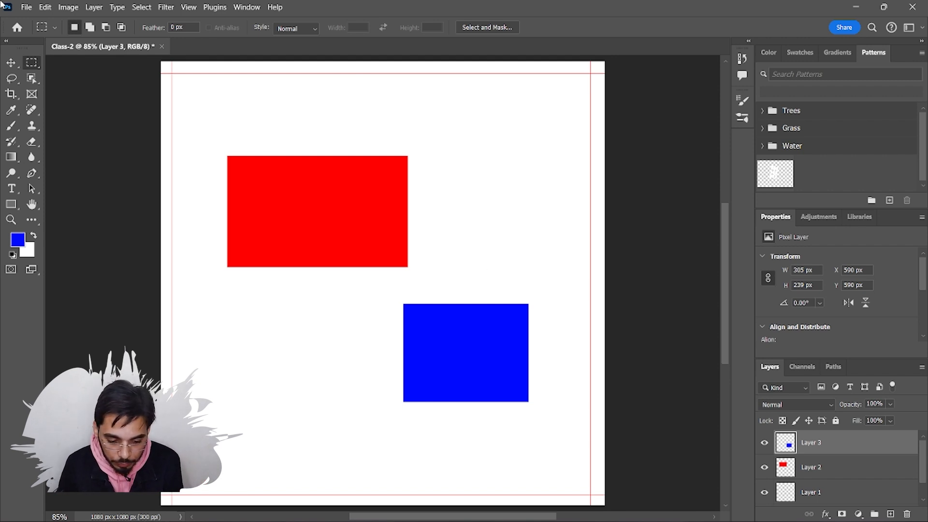
- With the Move tool, reposition the blue rectangle to about X 608, Y 200 px and the red one to about X 67, Y 484 px
click(13, 65)
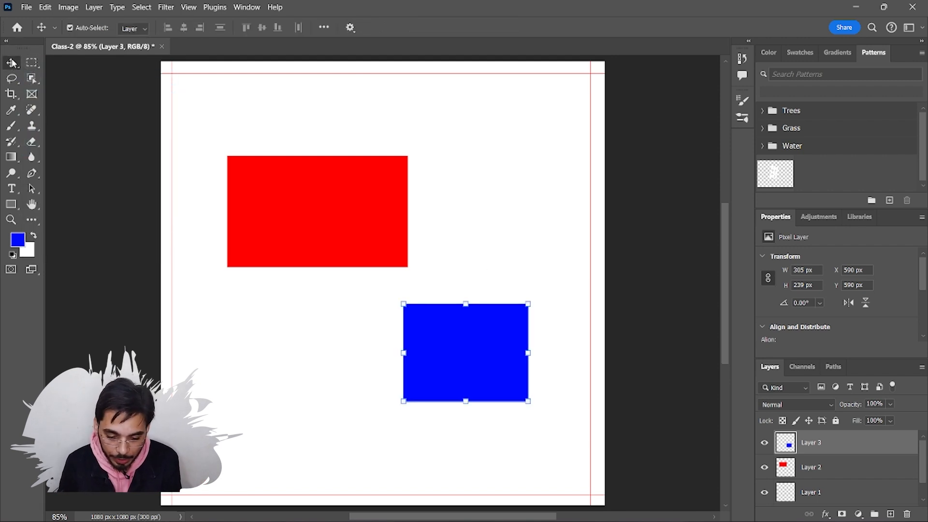
click(357, 255)
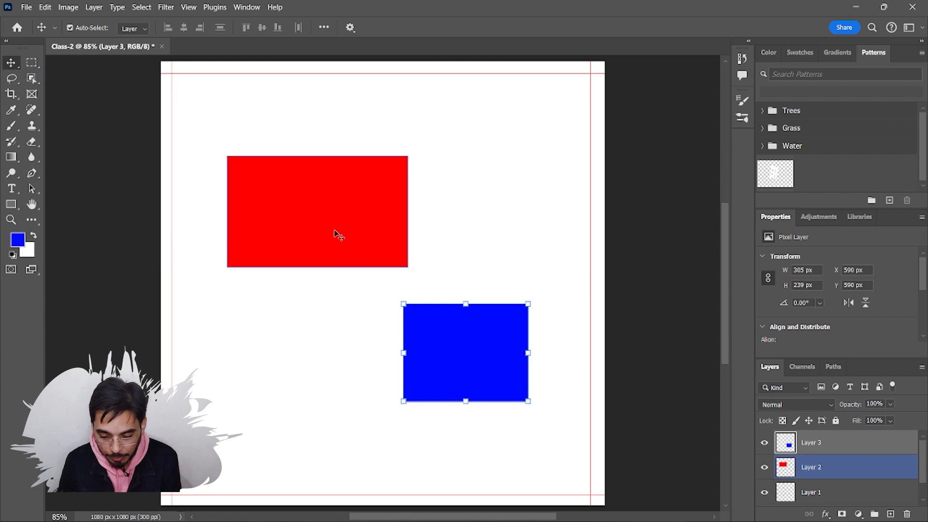
drag(337, 234, 280, 145)
drag(479, 362, 485, 202)
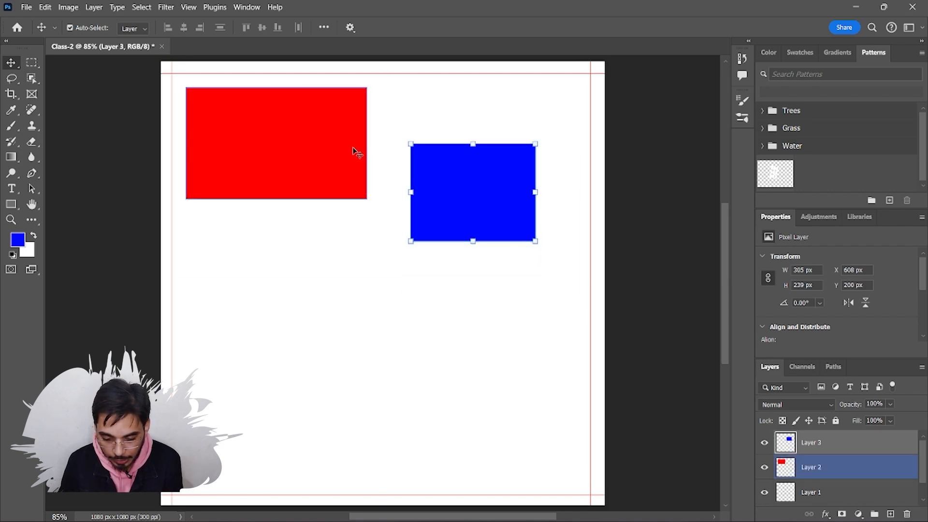
drag(306, 145, 311, 325)
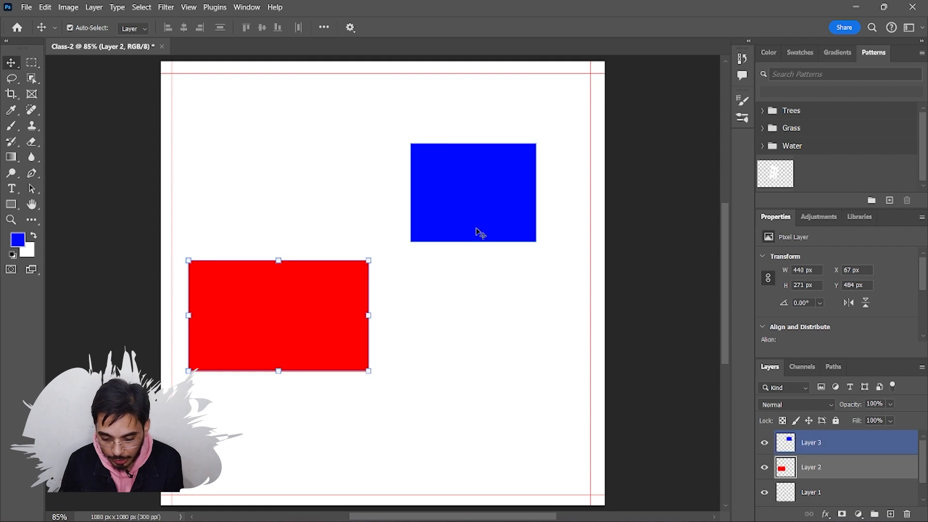
- Float the Layers panel beside the rectangles, lengthen it to show all four layers, and select Layer 3
drag(770, 366, 571, 92)
drag(624, 223, 625, 381)
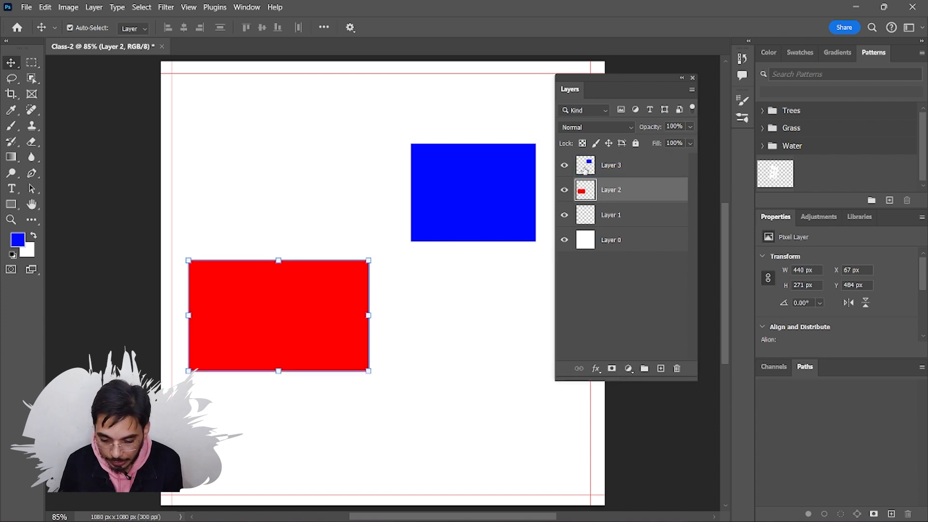
click(584, 167)
click(622, 190)
click(620, 167)
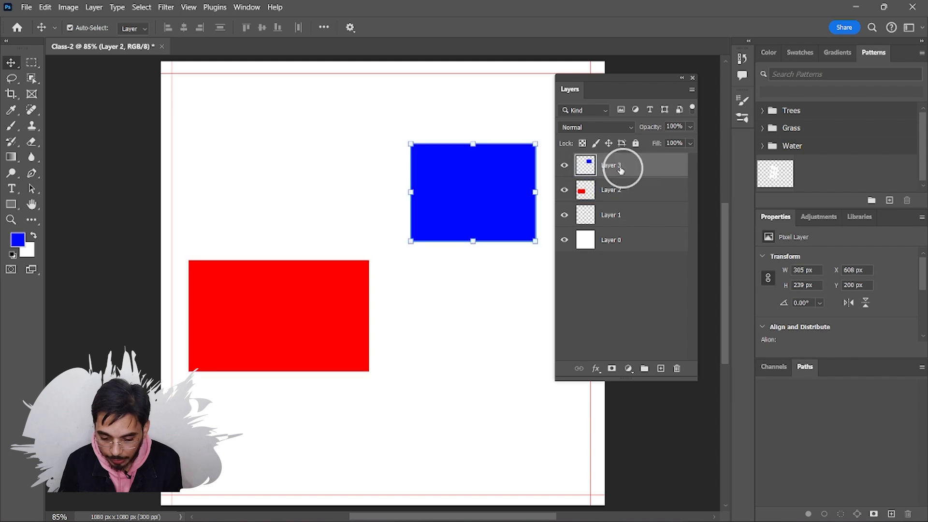
- Move both rectangles around the canvas, leaving blue just above the center and red at about X 100, Y 564 px
drag(409, 191, 227, 151)
drag(304, 284, 425, 265)
drag(309, 164, 429, 131)
drag(434, 278, 251, 342)
drag(379, 134, 387, 233)
drag(240, 319, 308, 331)
click(385, 203)
click(333, 206)
click(437, 174)
click(587, 241)
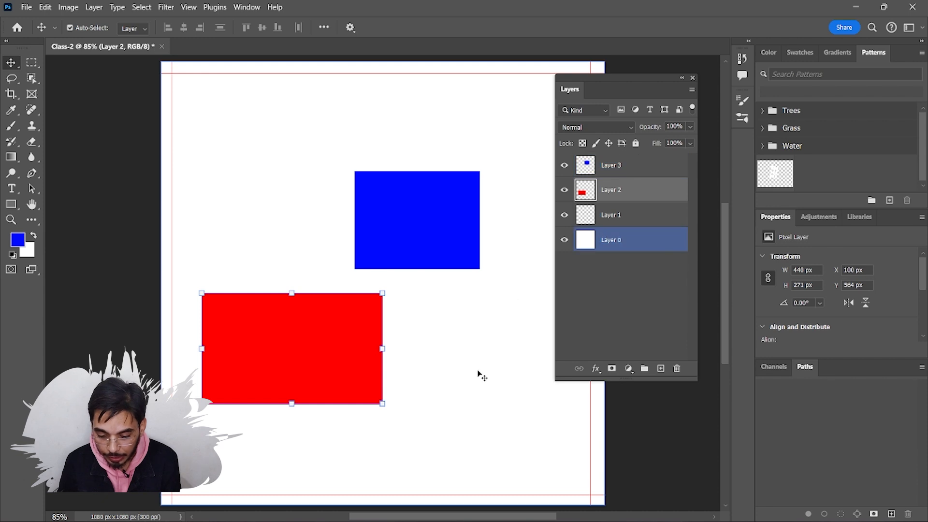
click(420, 224)
click(92, 213)
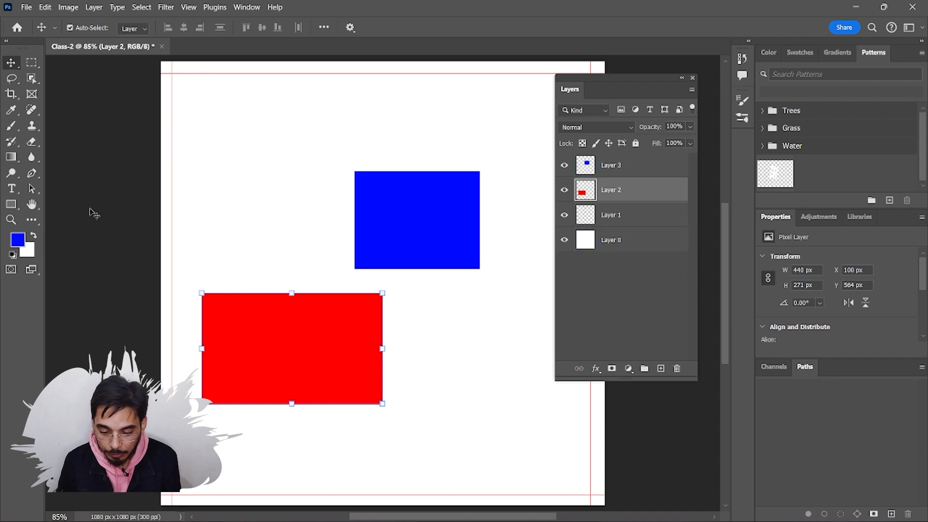
click(189, 176)
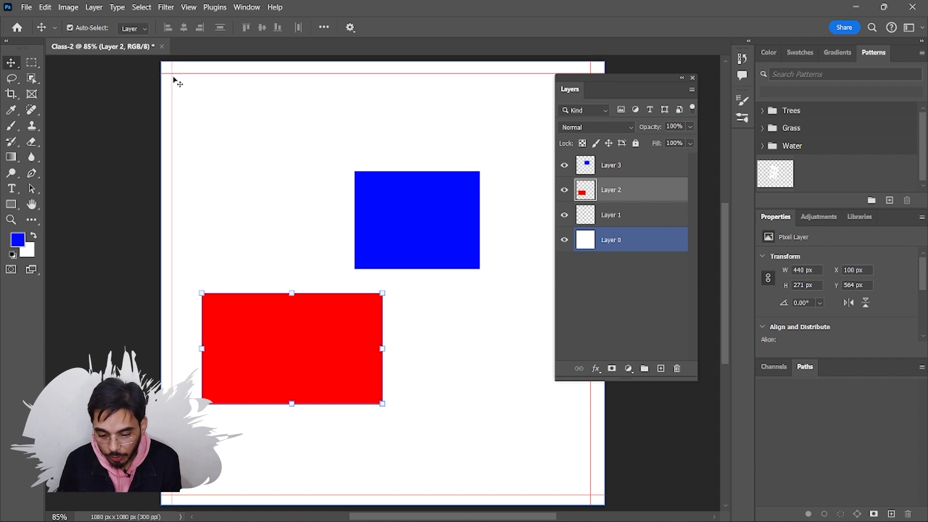
- Try shifting the white Layer 0 about 42 px sideways, and return it to X 0, Y 0
click(202, 77)
drag(202, 78, 222, 158)
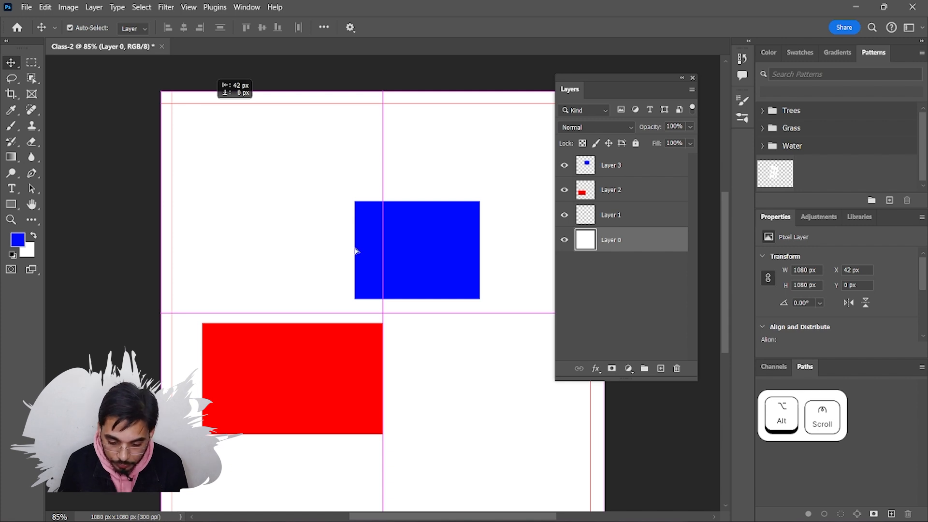
drag(417, 216, 414, 191)
click(419, 251)
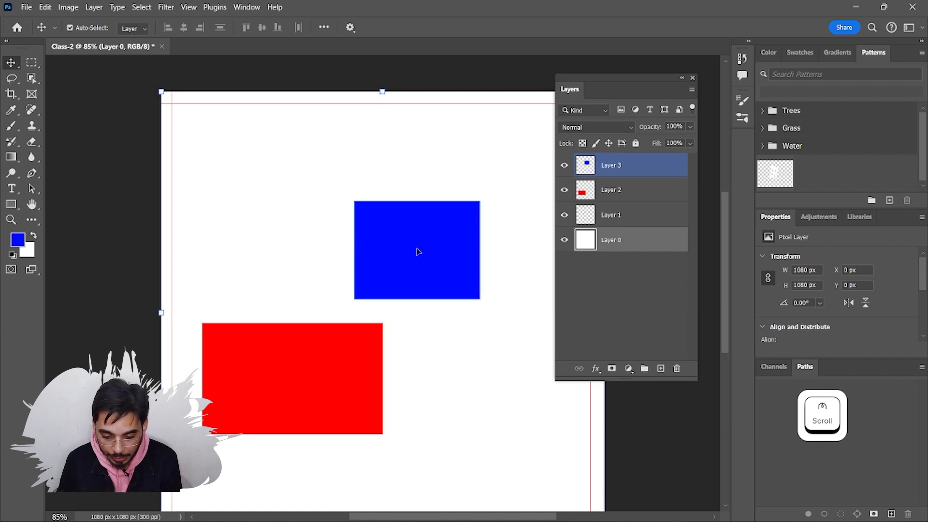